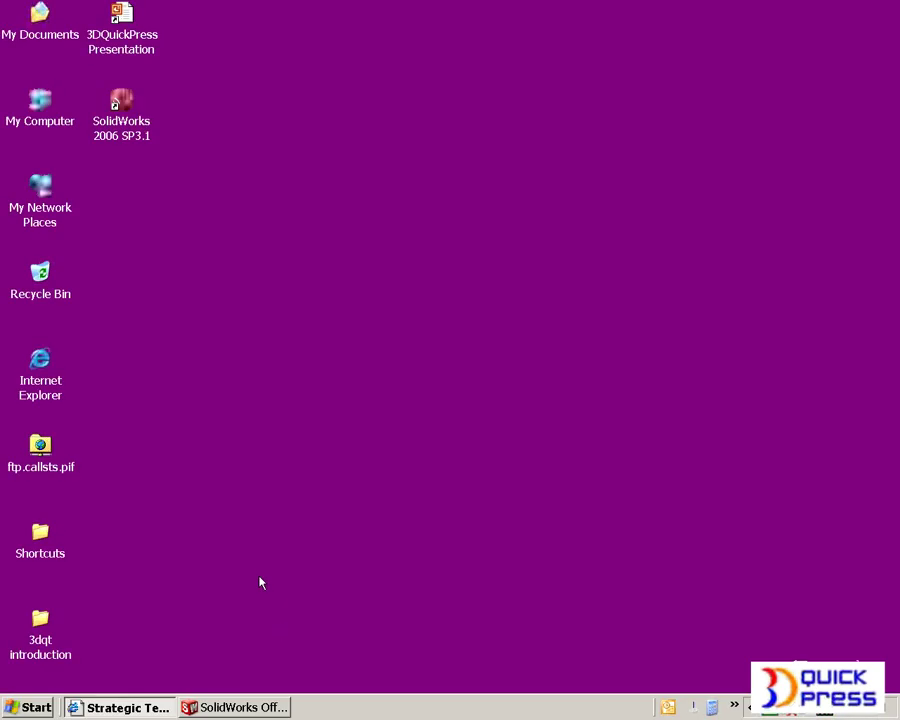
Switch to SolidWorks and browse to the 3dqt introduction folder on the Desktop for opening a file.
left_click(258, 700)
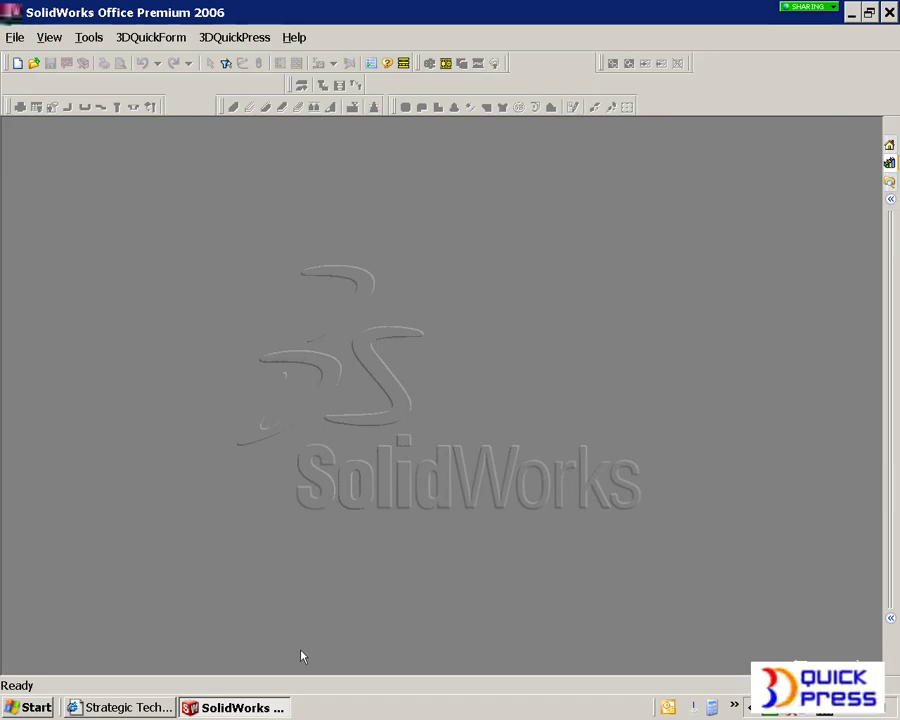
left_click(16, 40)
left_click(56, 90)
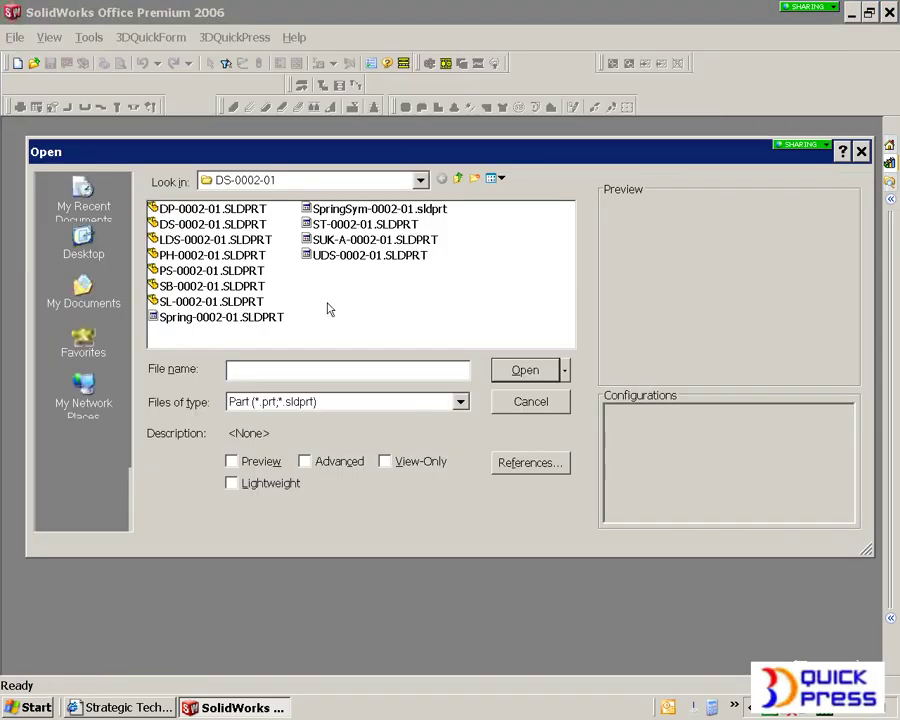
left_click(83, 240)
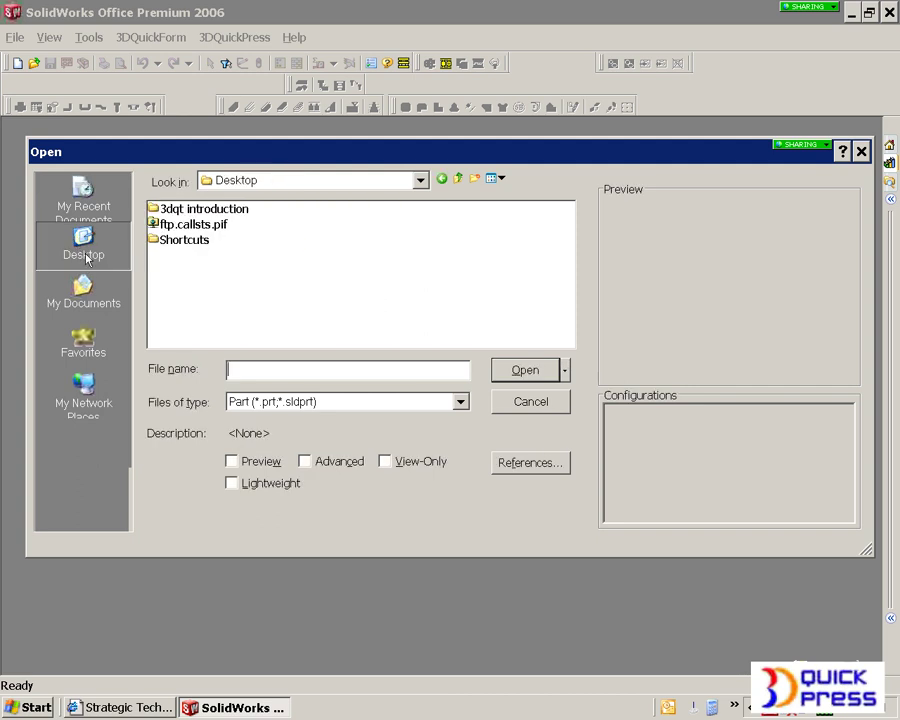
double_click(190, 209)
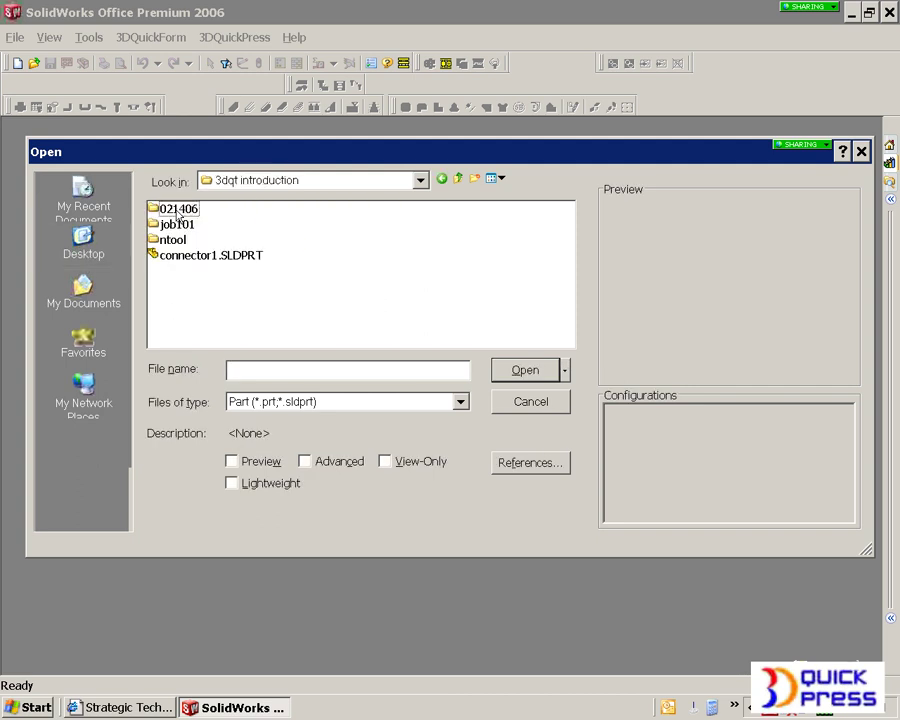
Import the Parasolid file connector1.x_b and accept the import diagnostics.
left_click(280, 401)
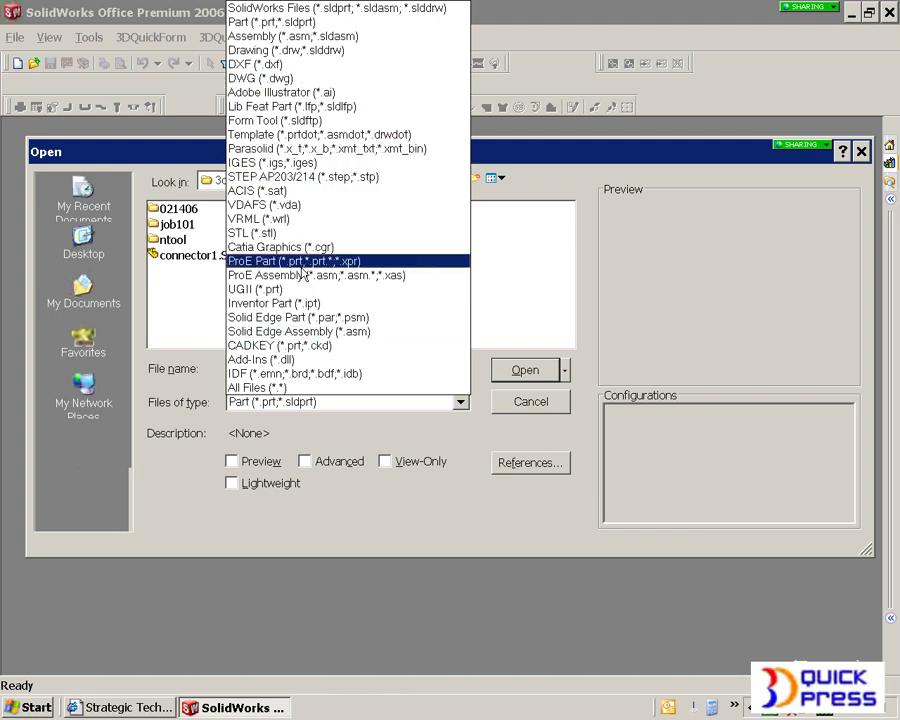
left_click(305, 151)
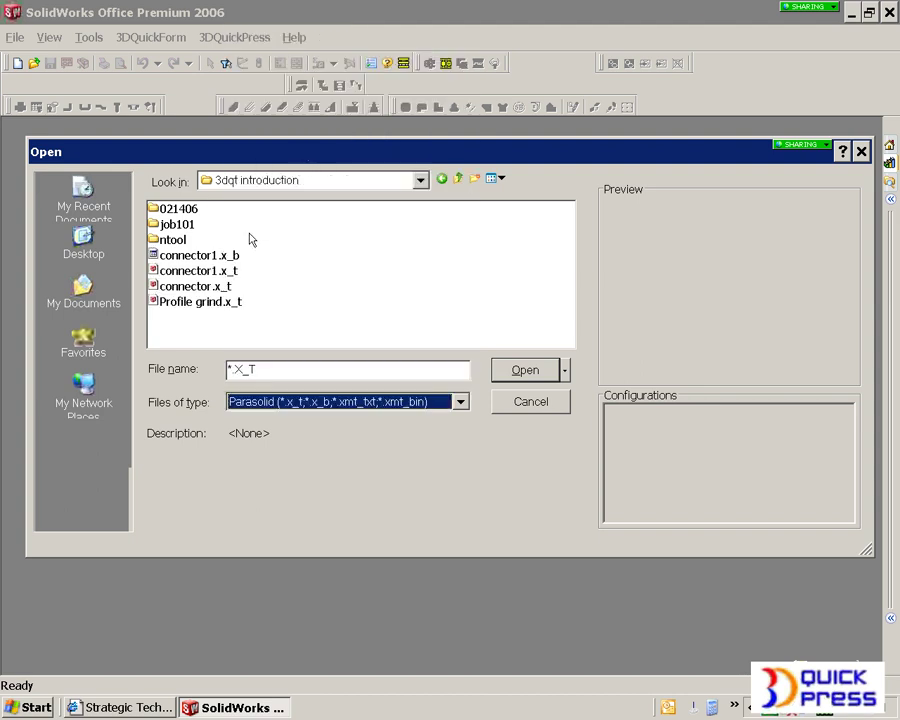
left_click(200, 255)
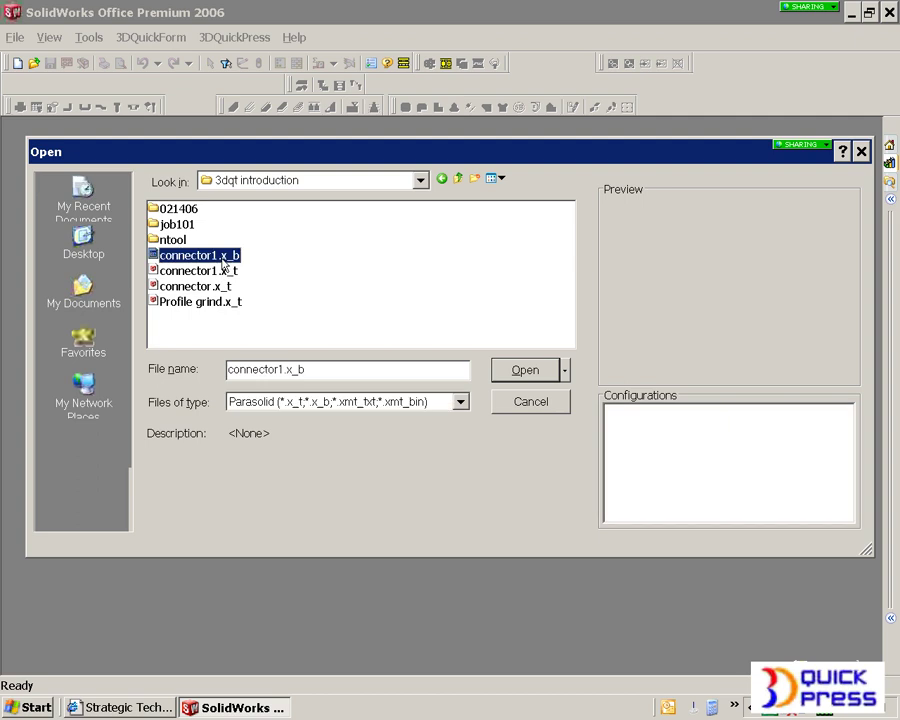
left_click(518, 368)
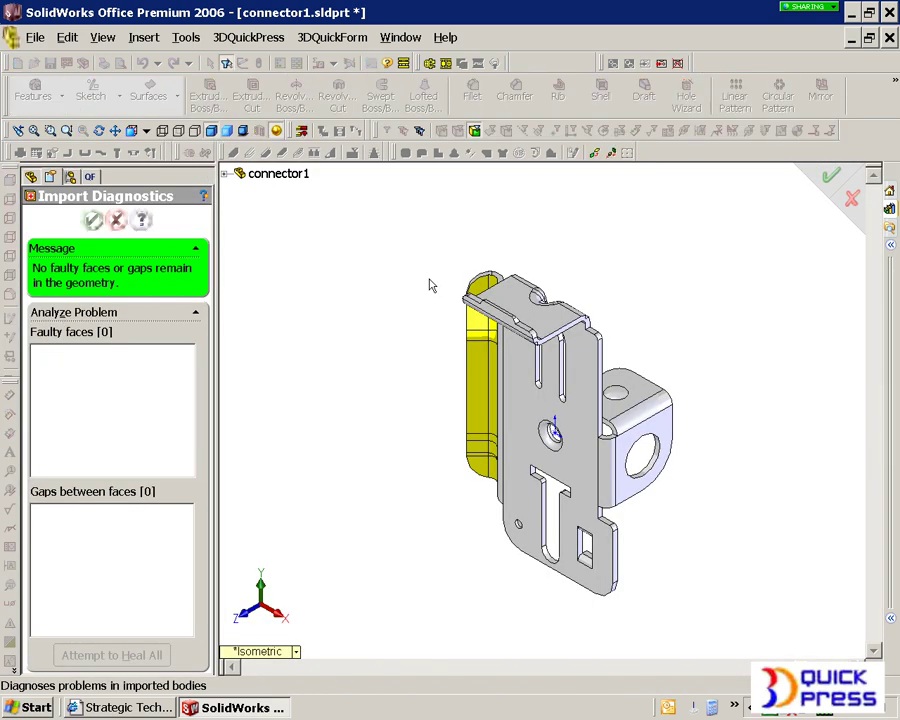
left_click(92, 220)
Display the imported bracket shaded with edges and examine its bends, embosses and formed flanges from several sides.
middle_click_drag(540, 300, 512, 462)
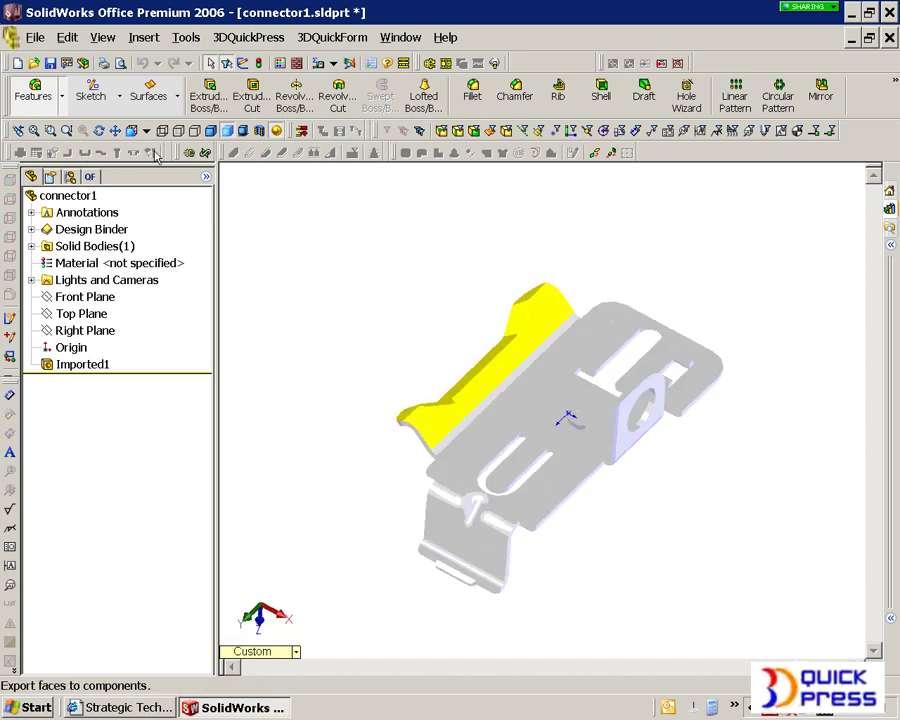
left_click(210, 130)
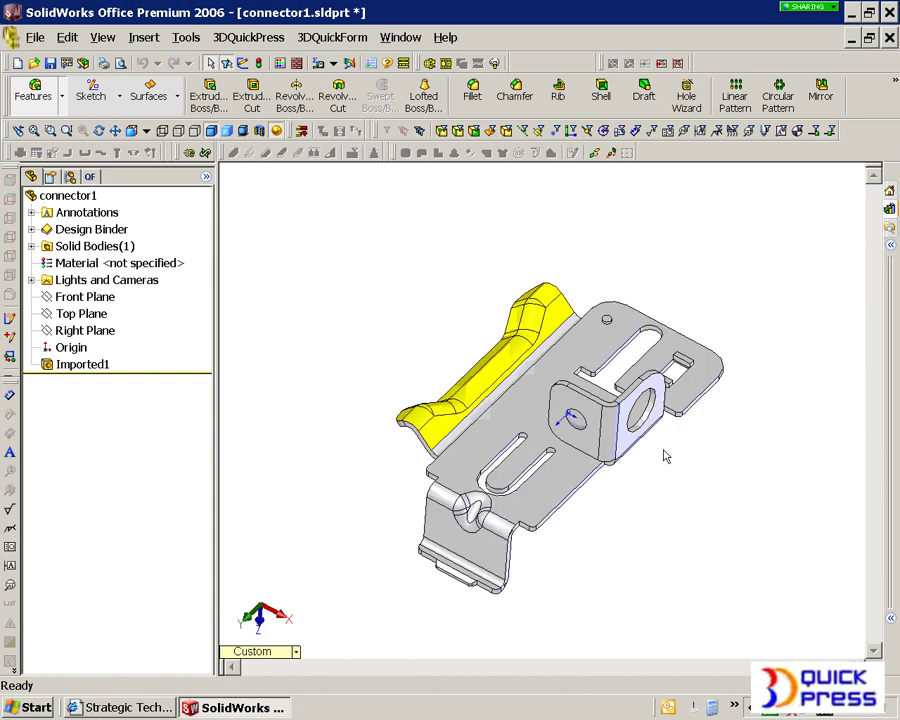
scroll(565, 455, "down", 2)
mouse_move(565, 455)
middle_mouse_down()
mouse_move(561, 414)
mouse_move(525, 418)
middle_mouse_up()
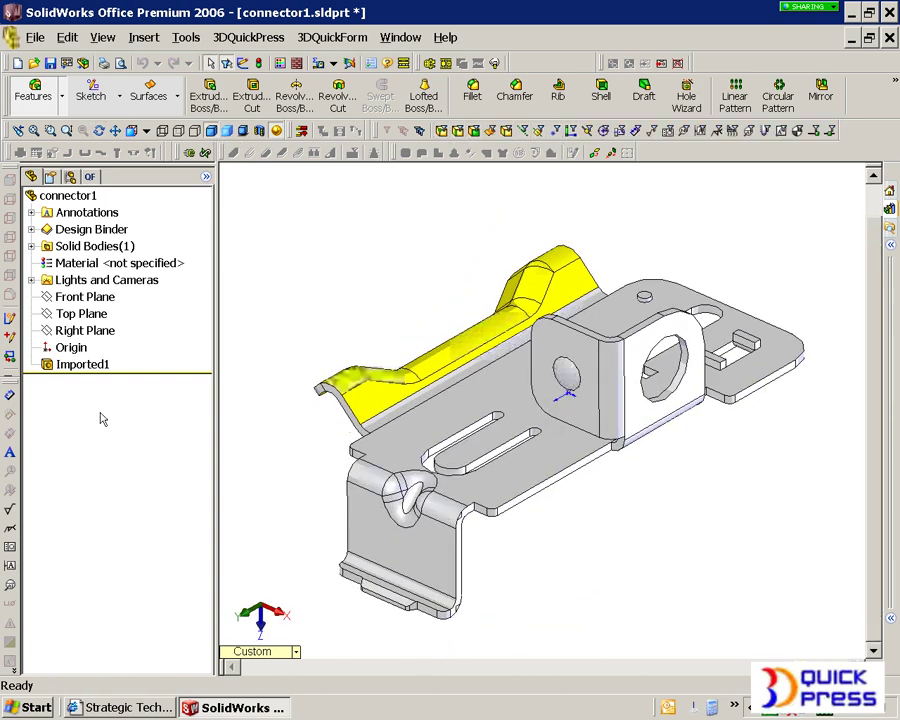
left_click(72, 365)
left_click(268, 374)
middle_click_drag(464, 413, 547, 425)
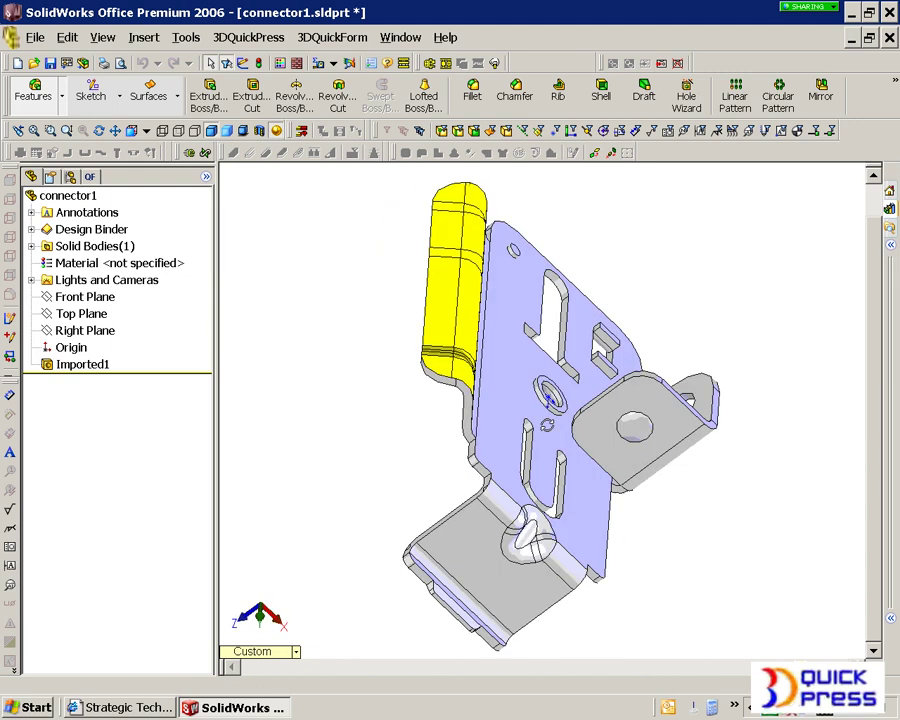
middle_click_drag(190, 435, 396, 374)
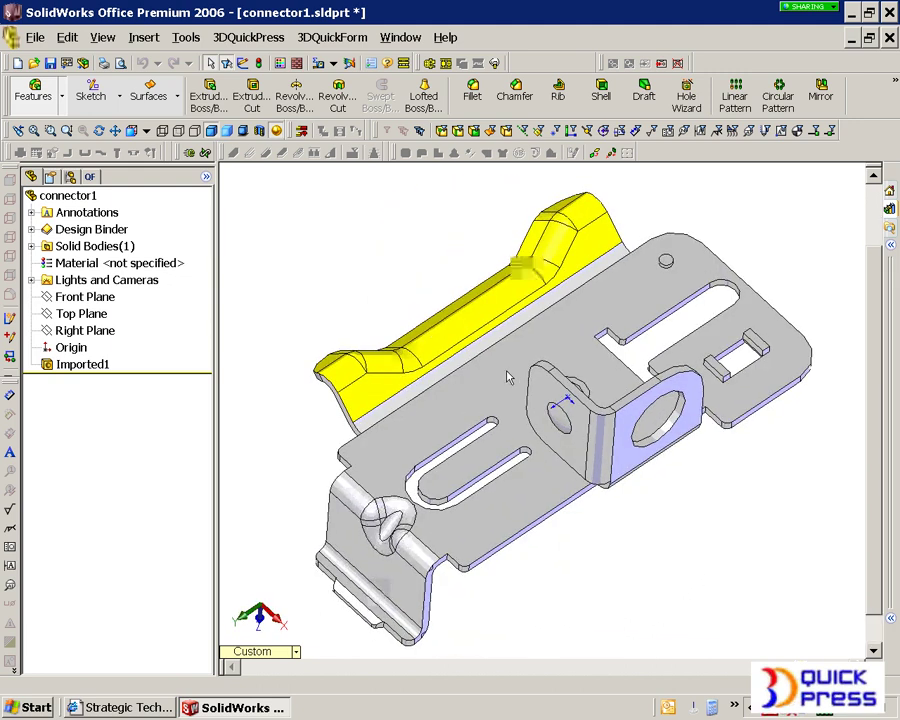
middle_click_drag(378, 287, 369, 263)
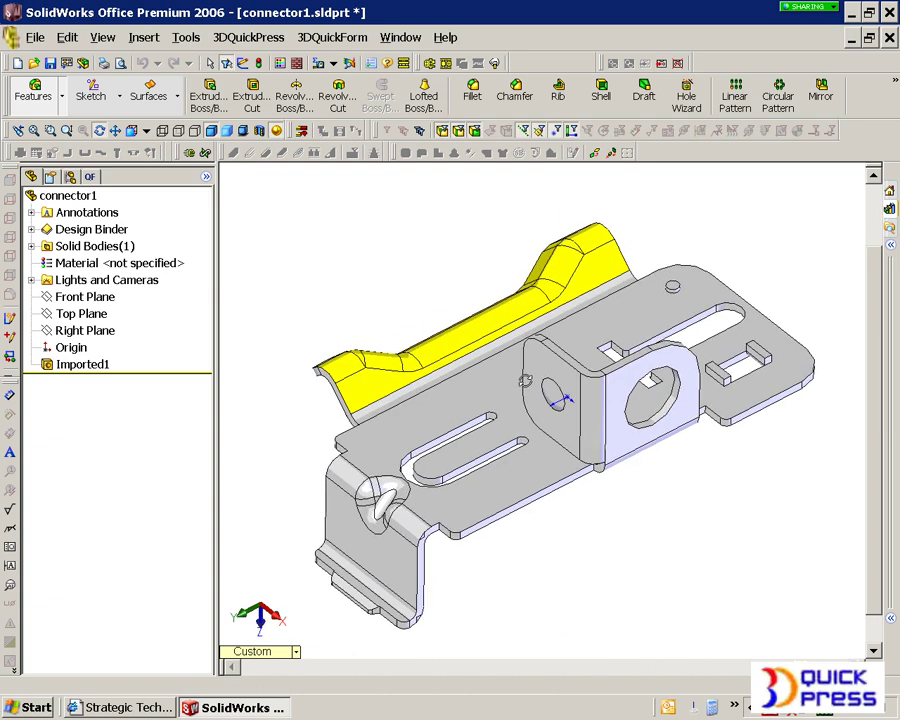
middle_click_drag(407, 314, 366, 273)
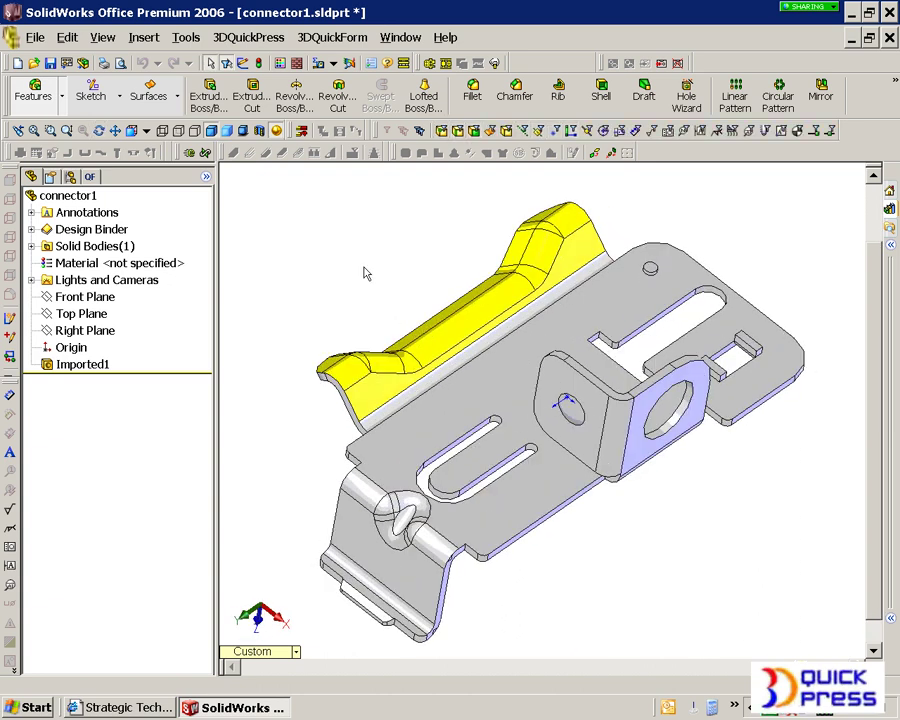
Start unfolding the part, agree to save it first, and create a save folder named feb16-1.
left_click(248, 40)
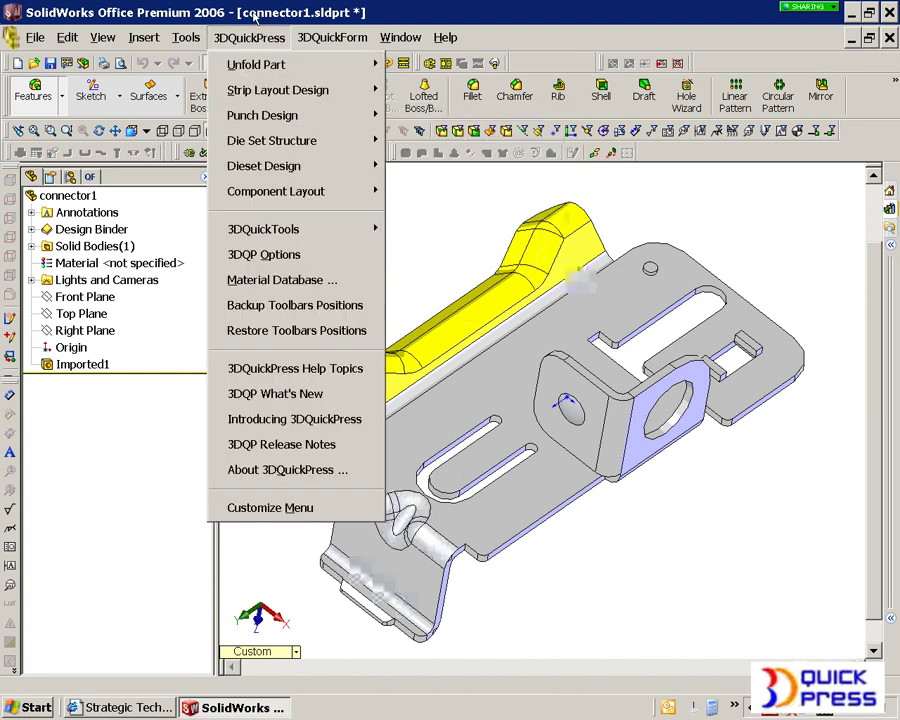
left_click(254, 18)
left_click(430, 64)
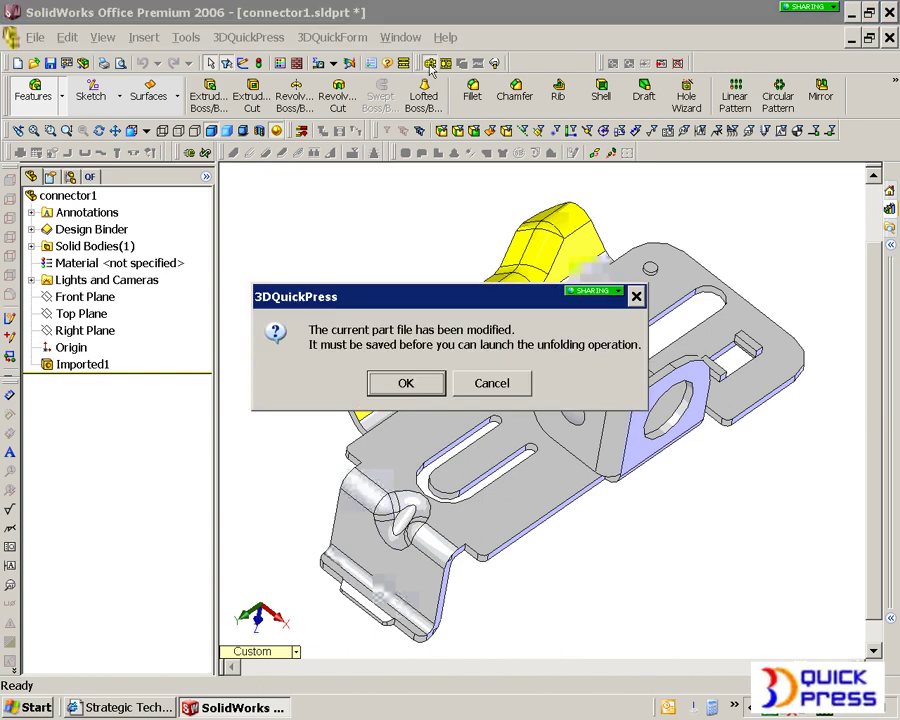
left_click(405, 382)
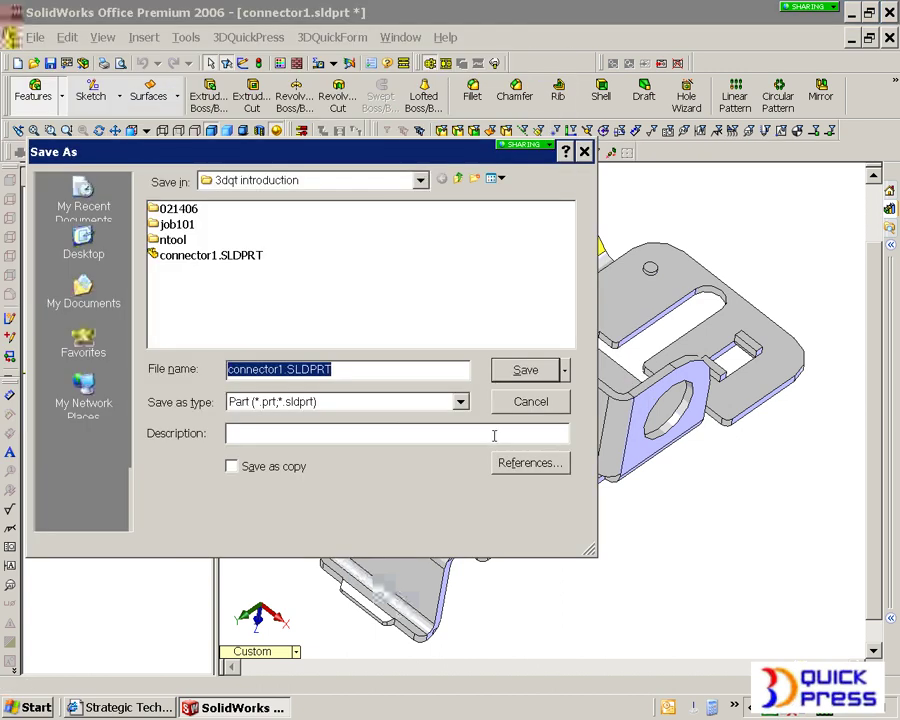
left_click(473, 180)
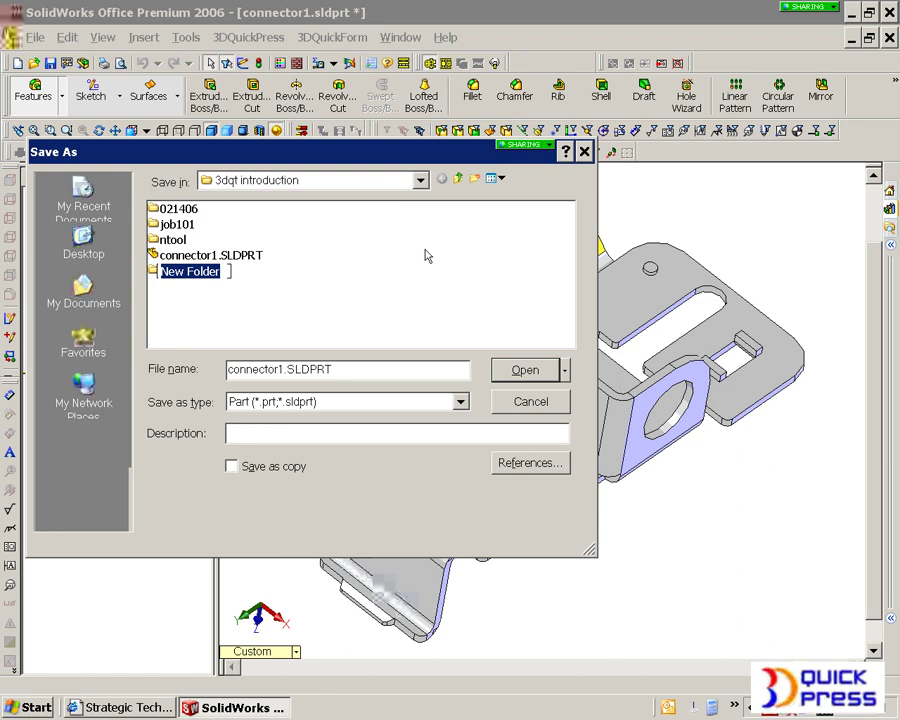
type("feb16-1")
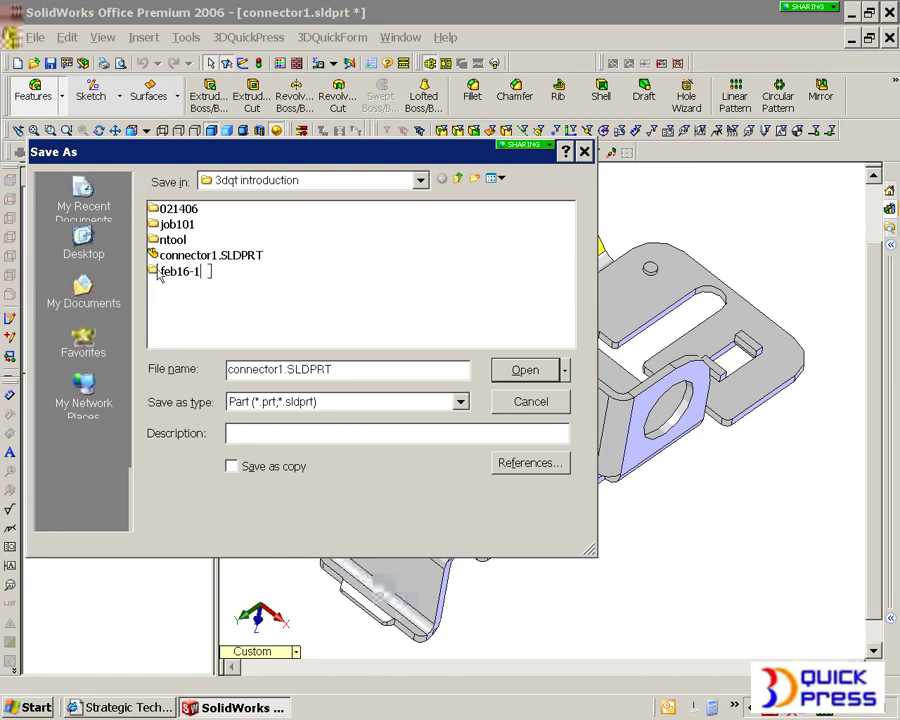
Save the part as c1.SLDPRT in the feb16-1 folder.
double_click(158, 276)
left_click_drag(277, 369, 228, 369)
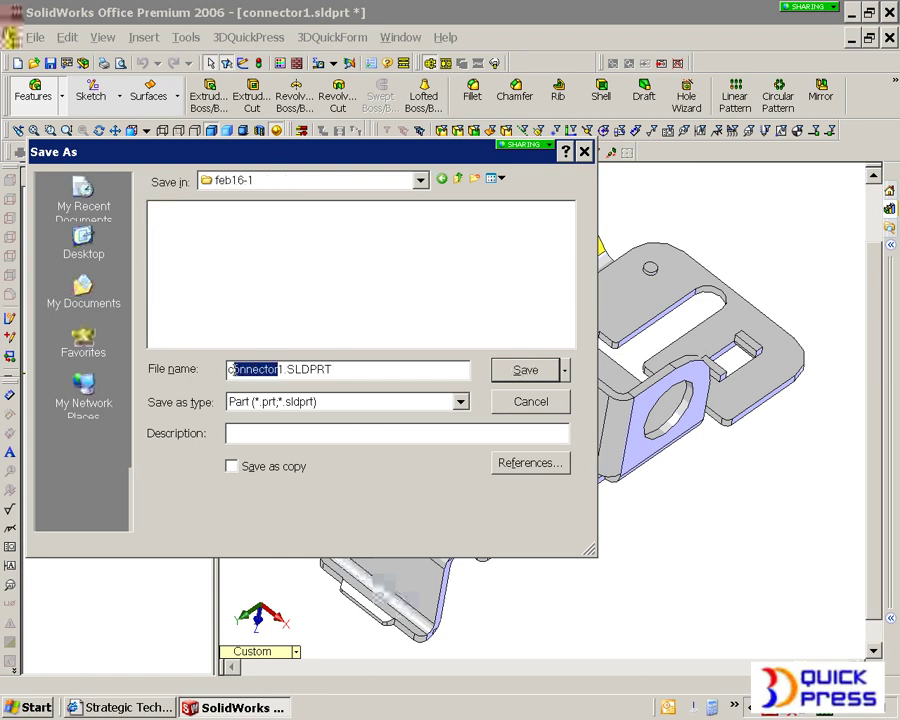
type("c")
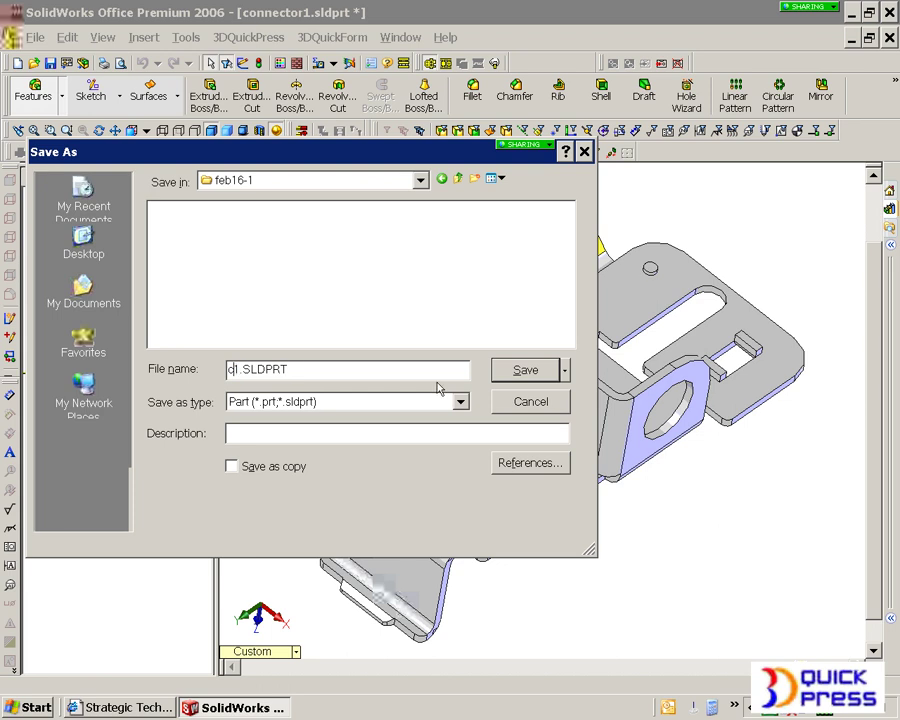
left_click(518, 368)
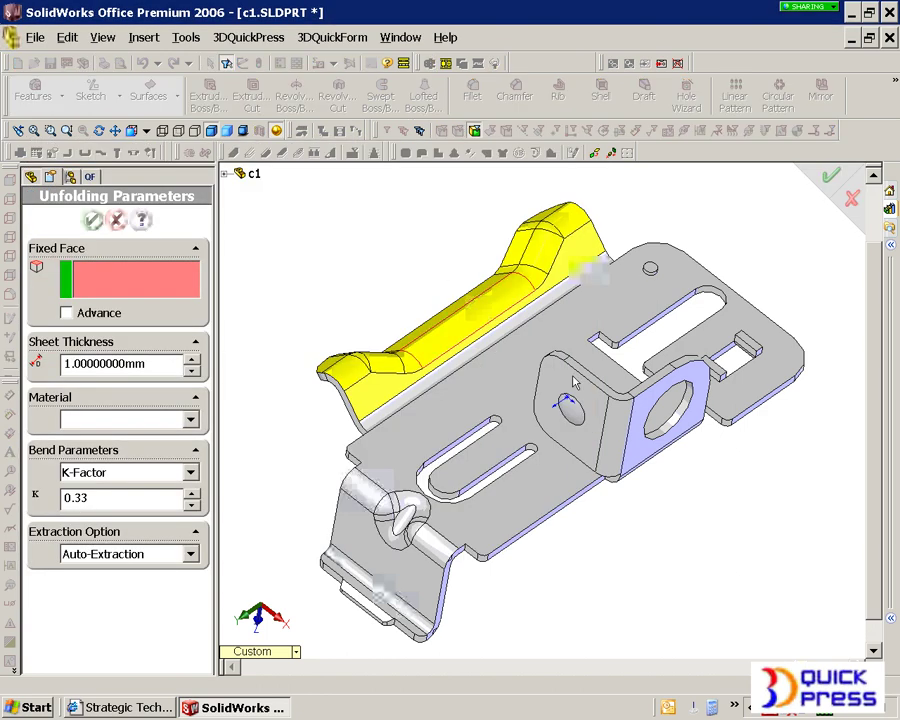
Set the main plate's large flat face opposite the upright tab as the fixed face and accept the unfolding and bend allowance parameters.
middle_click_drag(629, 527, 609, 297)
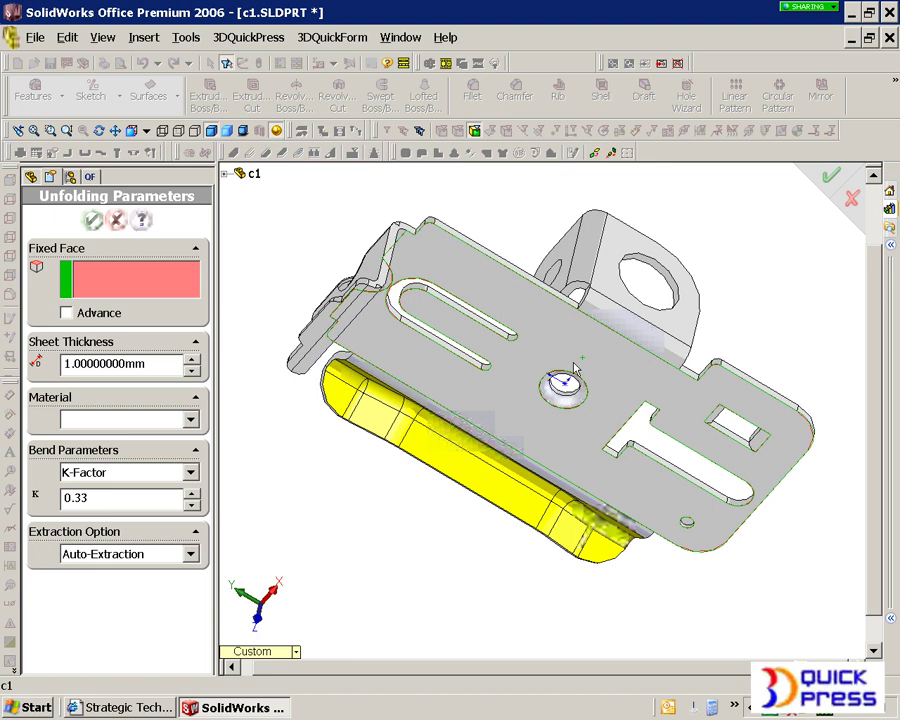
left_click(586, 365)
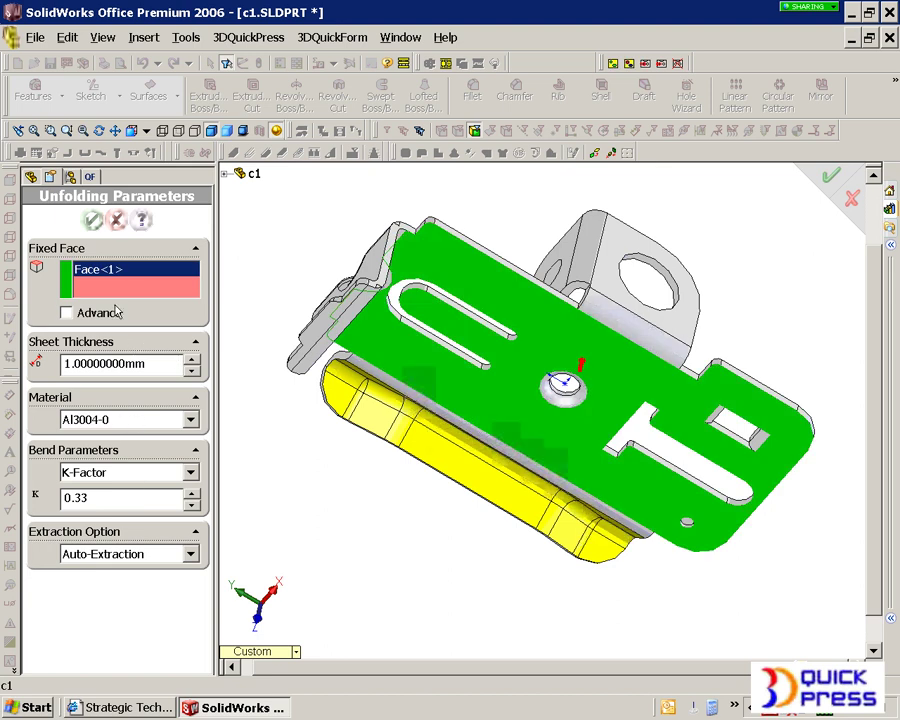
left_click(92, 220)
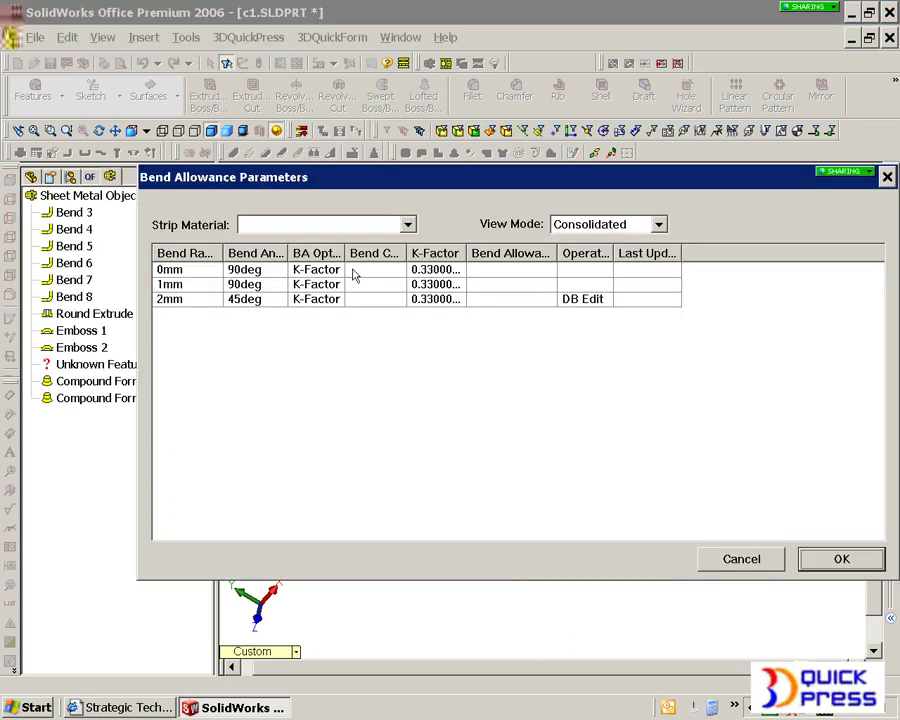
left_click(840, 560)
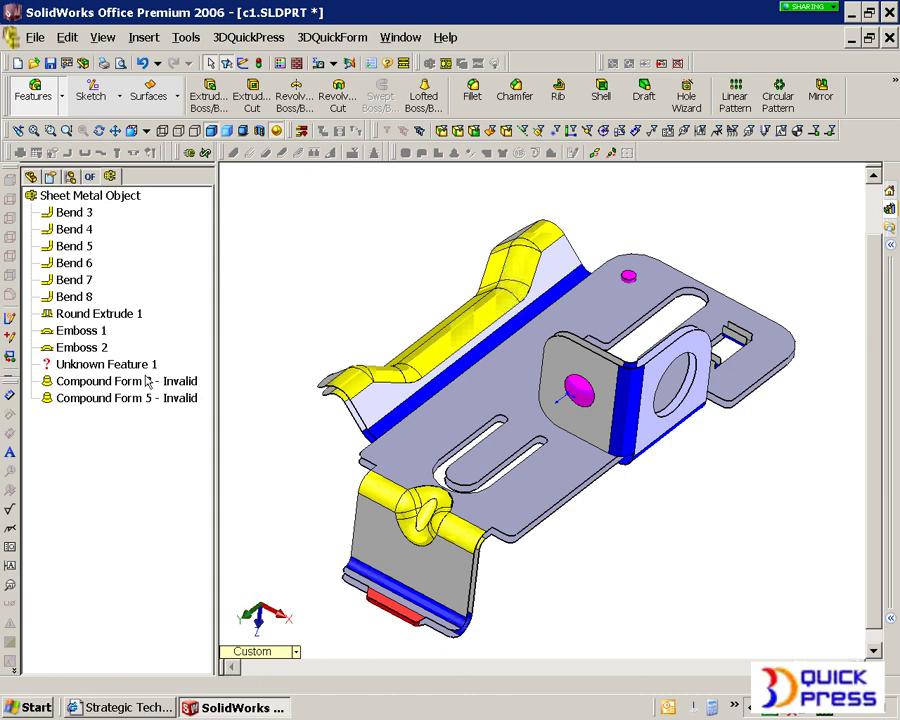
Unfold all bends of the sheet metal object.
right_click(143, 198)
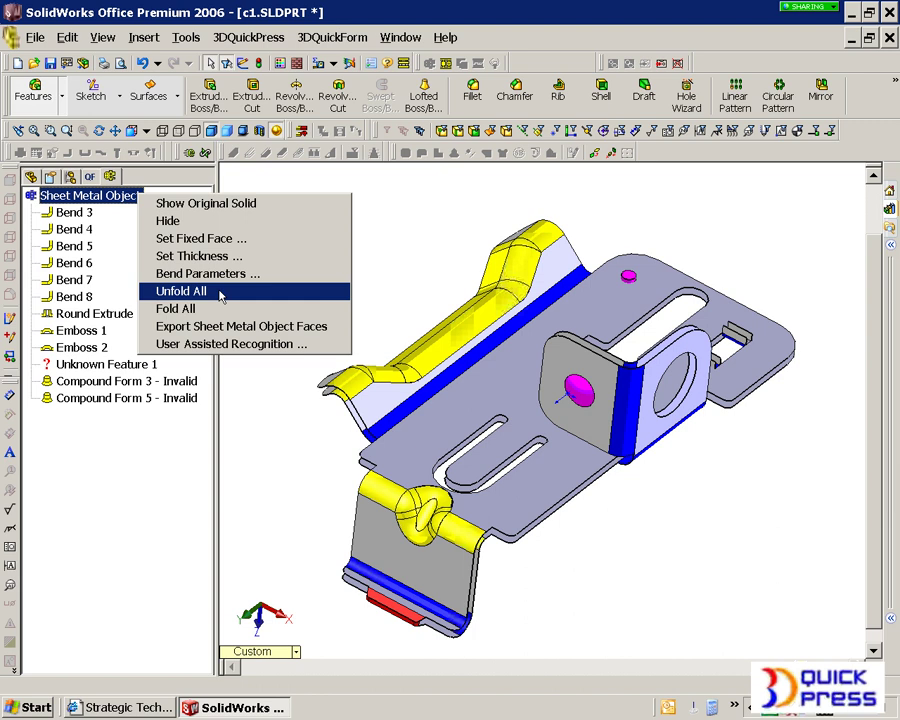
left_click(181, 291)
middle_click_drag(586, 481, 595, 537)
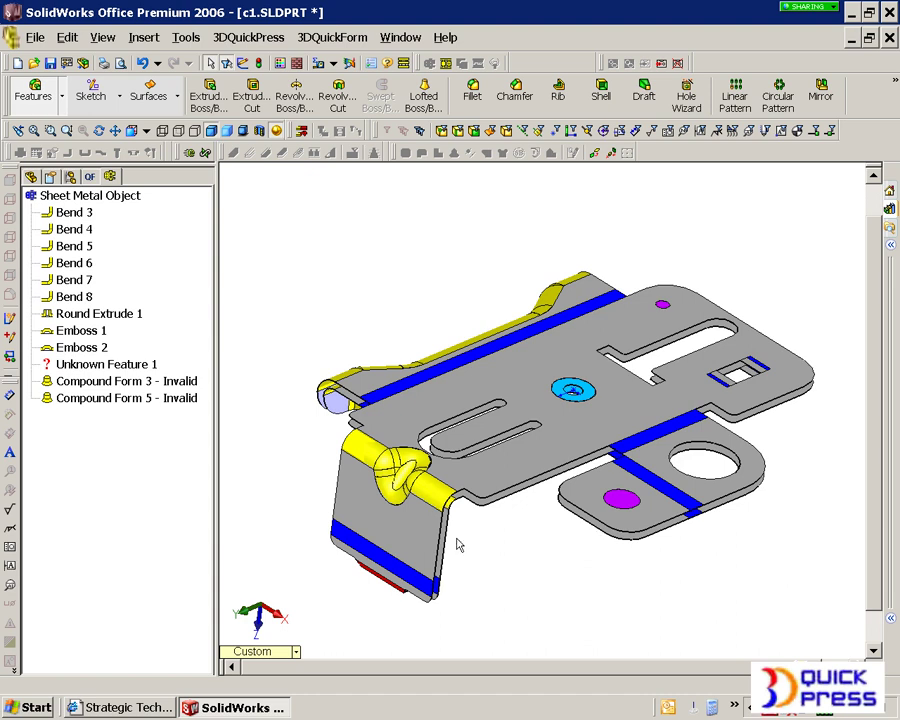
Examine the unfolded part's yellow compound forms, the red unknown feature and the central round extrude.
middle_click_drag(430, 583, 452, 484)
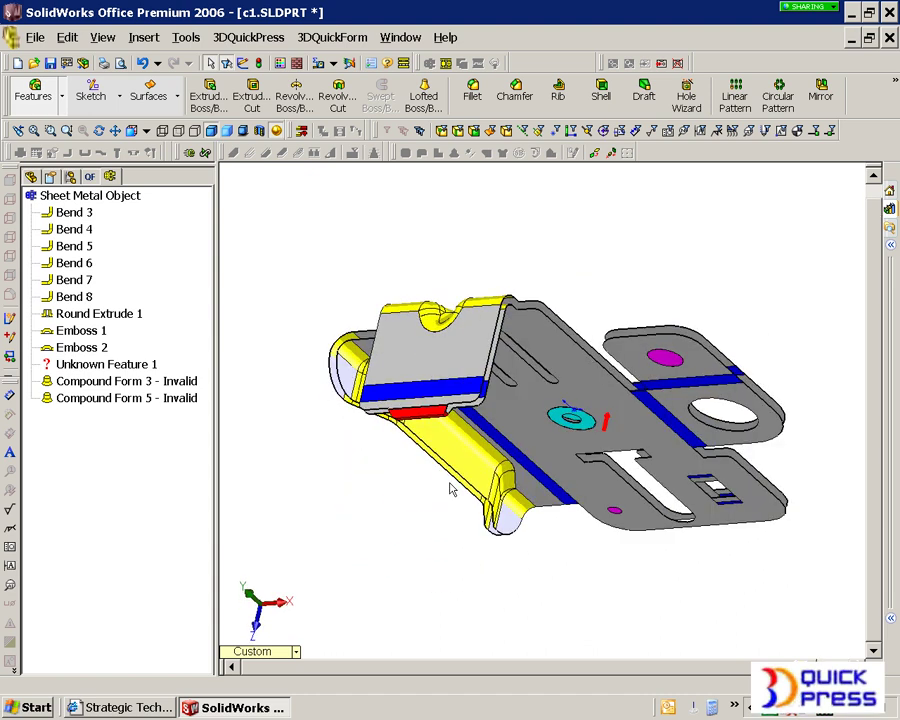
scroll(465, 436, "down", 5)
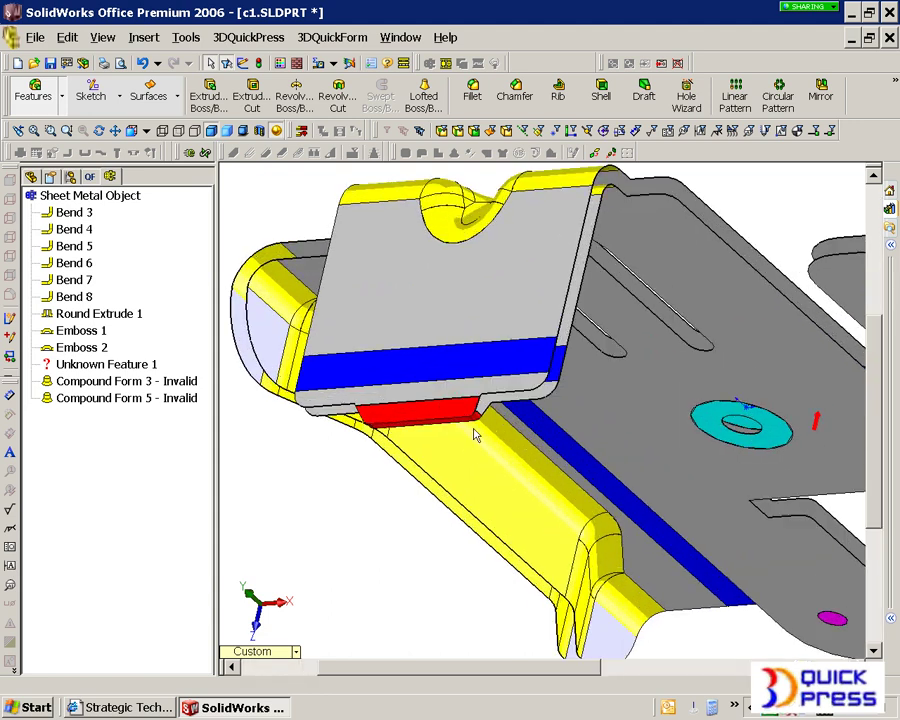
middle_click_drag(474, 429, 458, 518)
scroll(460, 420, "up", 3)
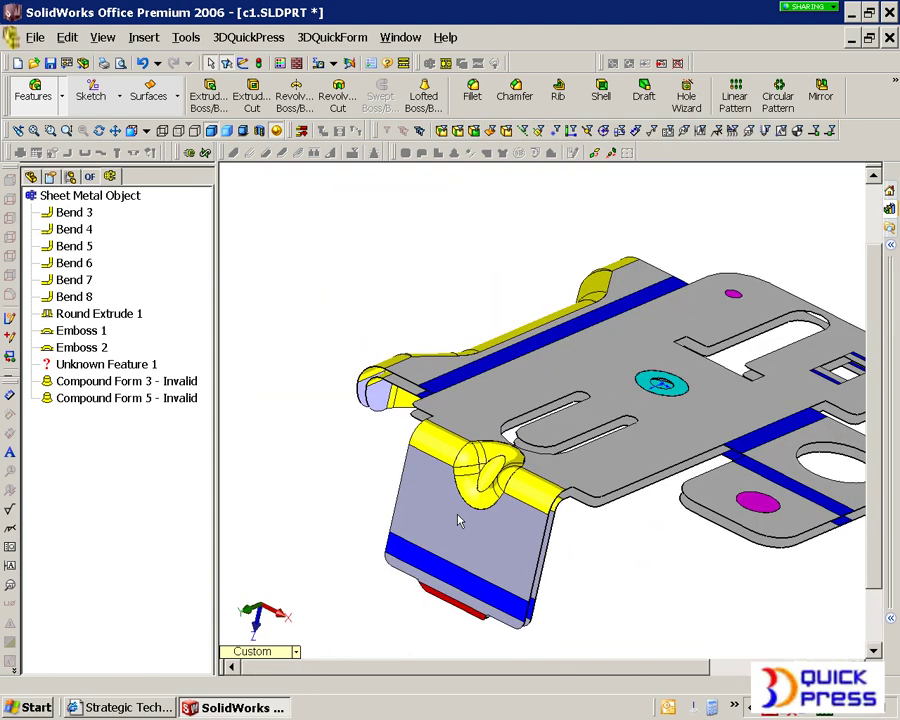
scroll(561, 441, "up", 3)
scroll(563, 440, "down", 5)
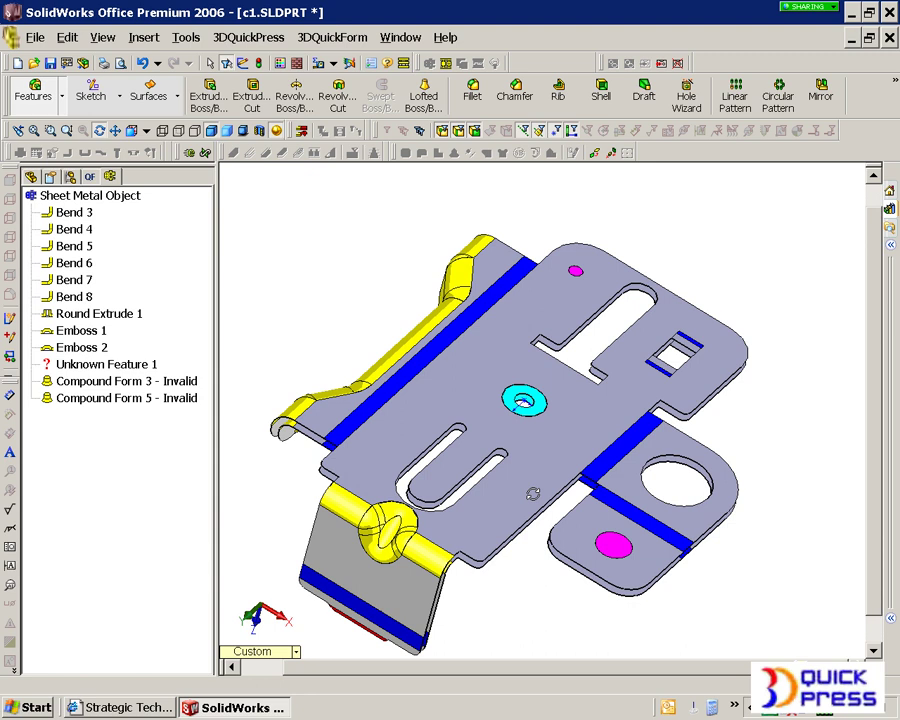
scroll(535, 405, "down", 3)
left_click(530, 426)
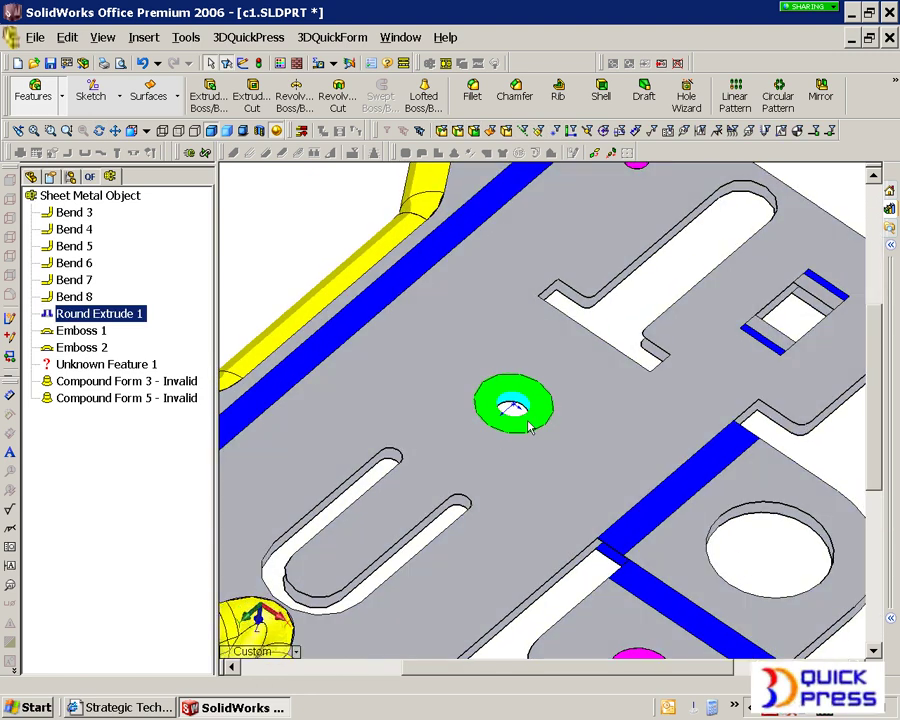
scroll(458, 400, "up", 3)
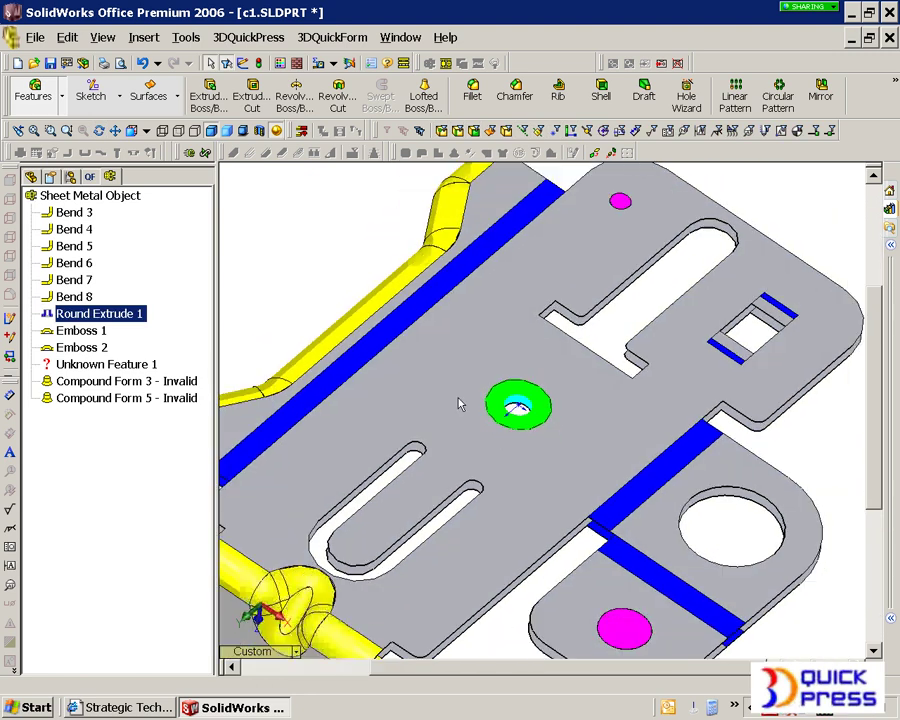
Start user assisted recognition on the sheet metal object and set the small lip face on the end flange as a top face.
left_click(330, 309)
right_click(120, 199)
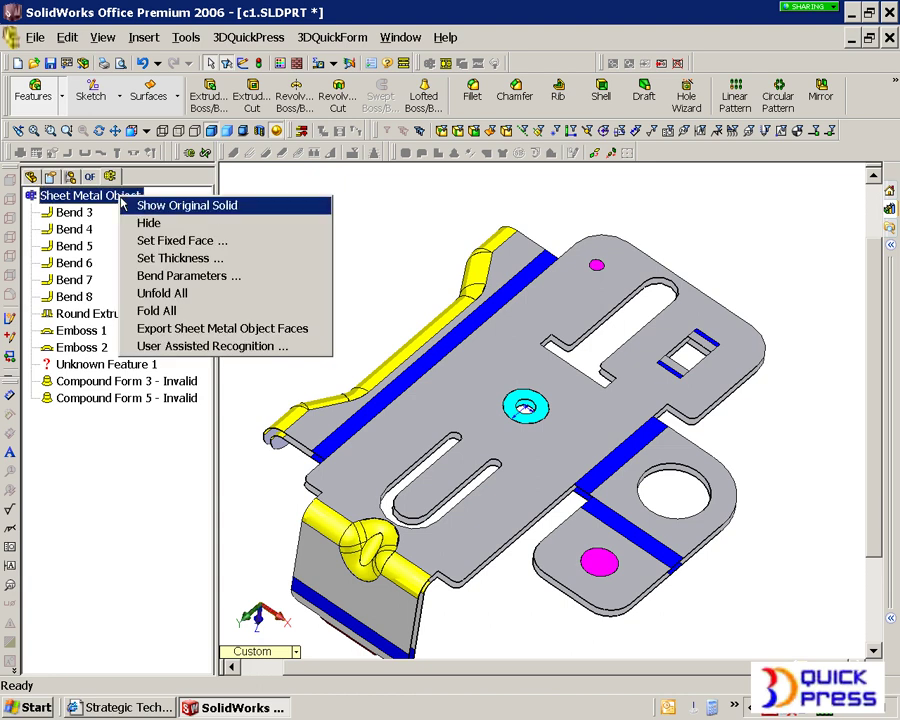
left_click(200, 346)
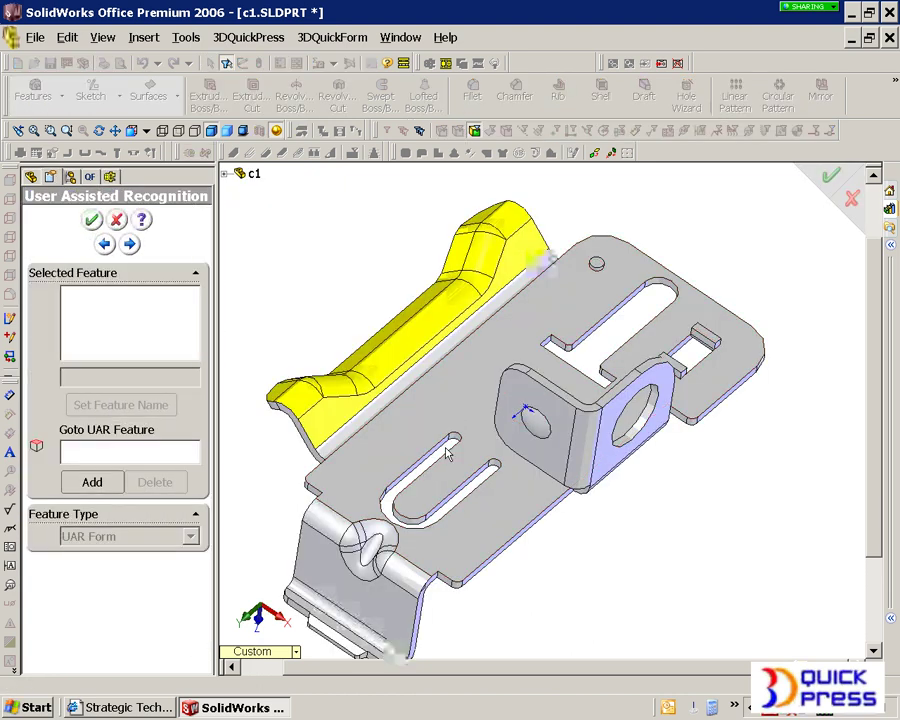
left_click(129, 244)
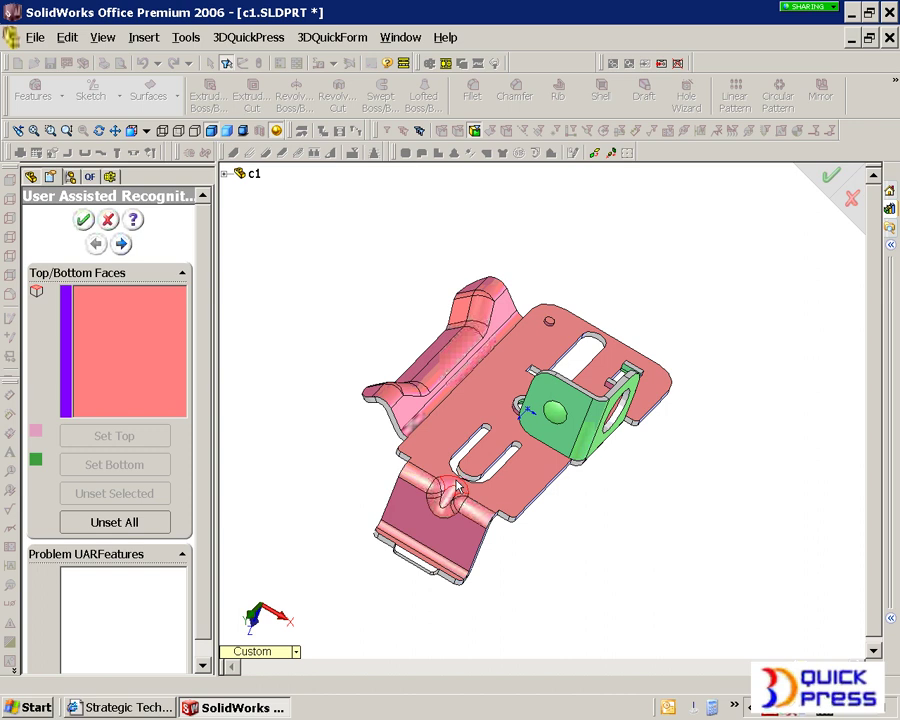
scroll(440, 525, "down", 6)
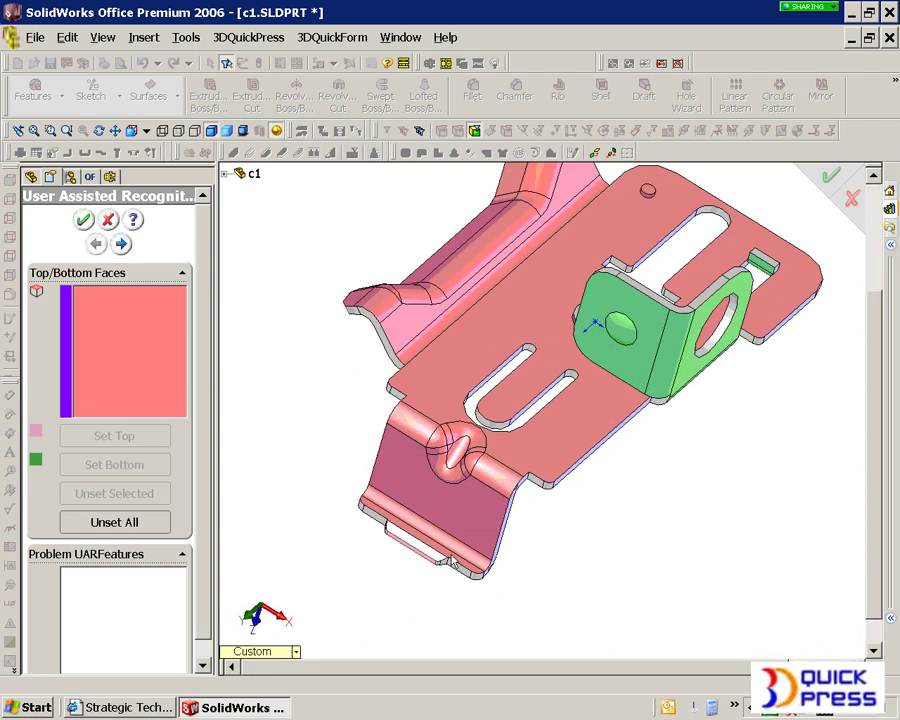
left_click(415, 510)
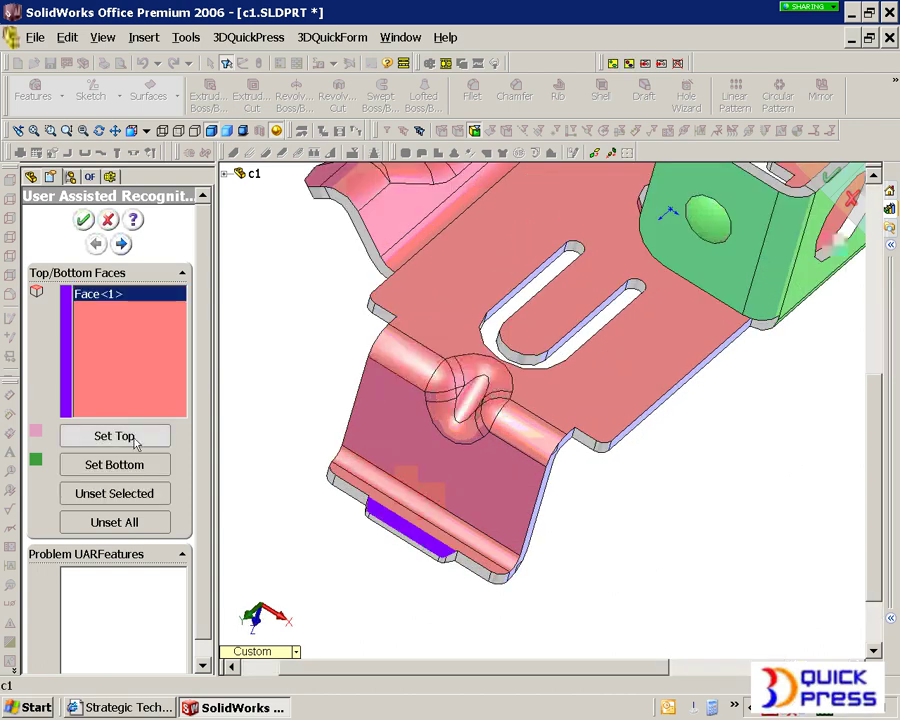
left_click(132, 440)
Proceed to feature definition and add a UAR Form feature using the small lip face on the end flange.
middle_click_drag(466, 515, 297, 335)
left_click(123, 244)
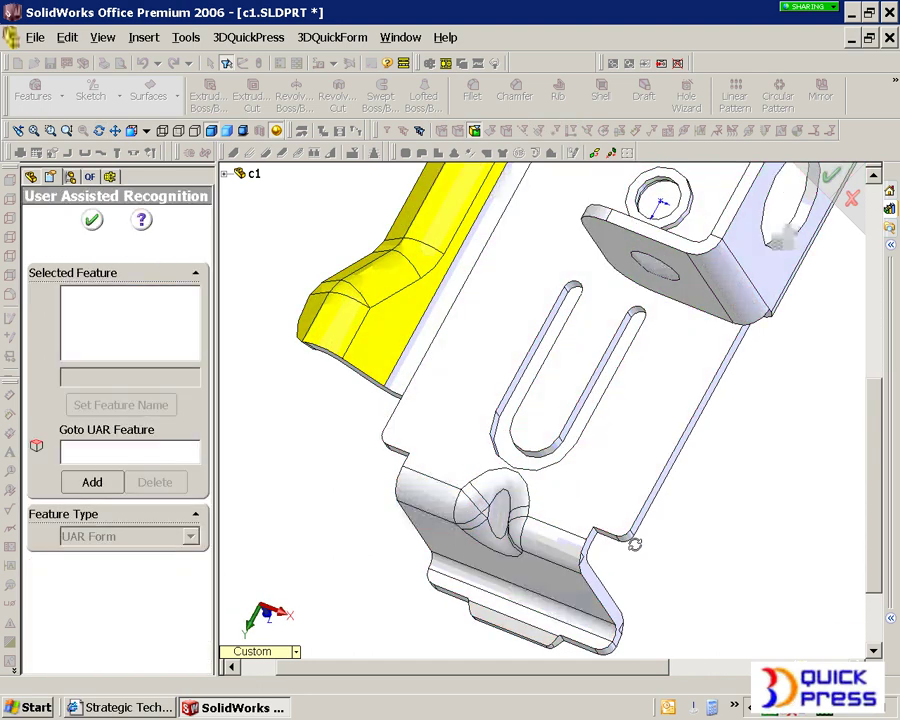
middle_click_drag(634, 545, 565, 583)
scroll(565, 583, "down", 3)
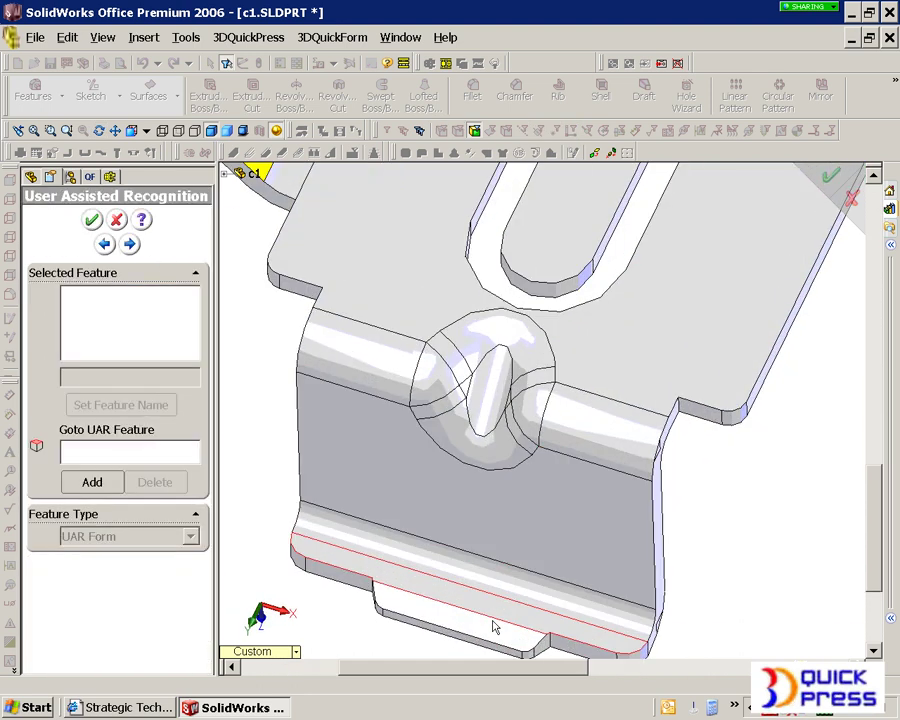
left_click(92, 482)
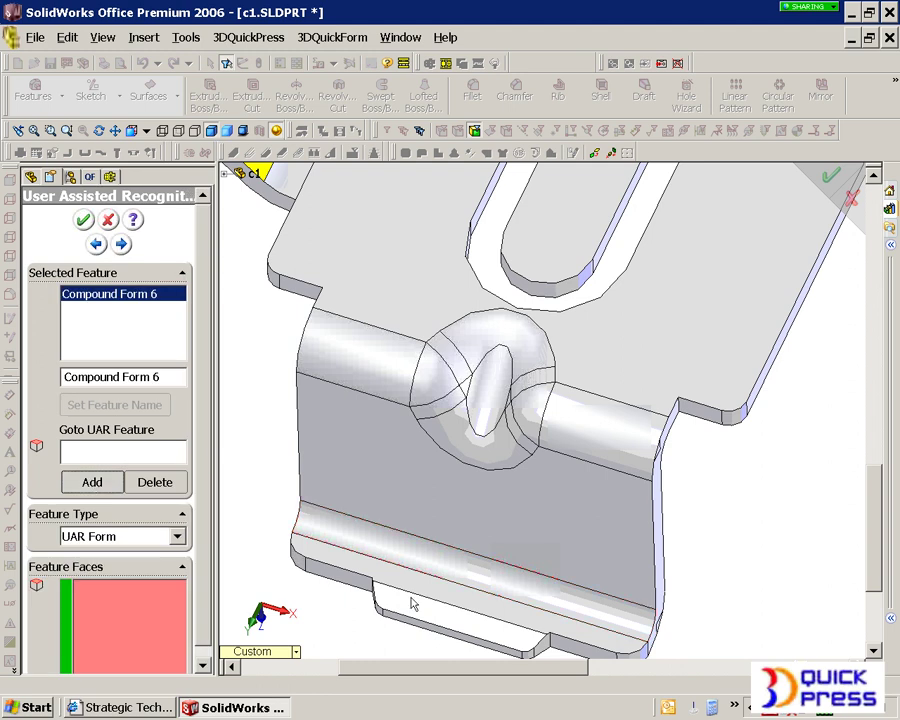
left_click(464, 632)
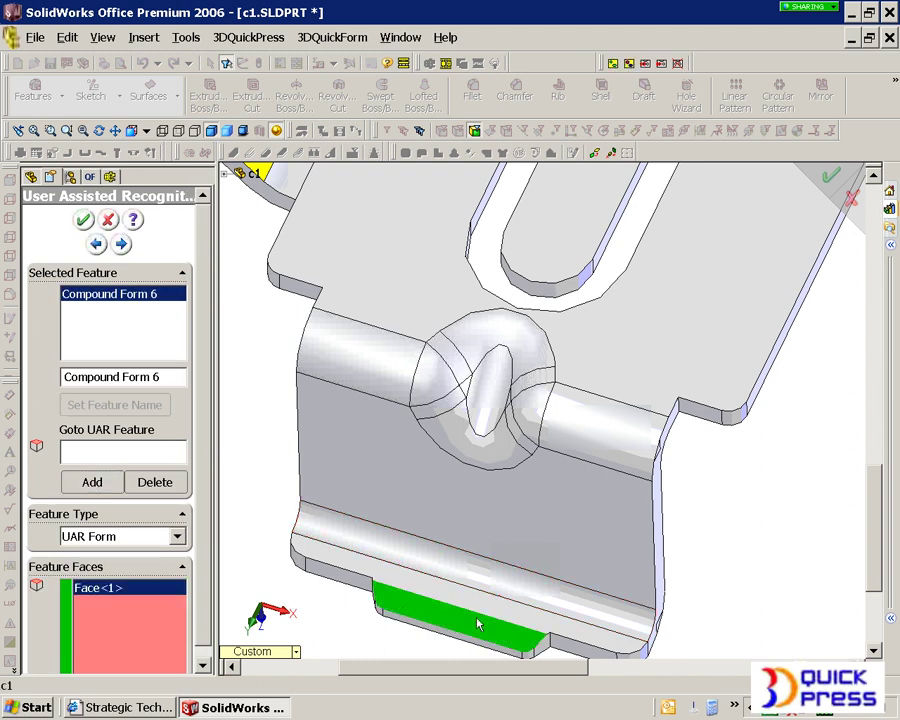
Add a second user assisted feature and set its feature type to Gusset.
left_click(92, 481)
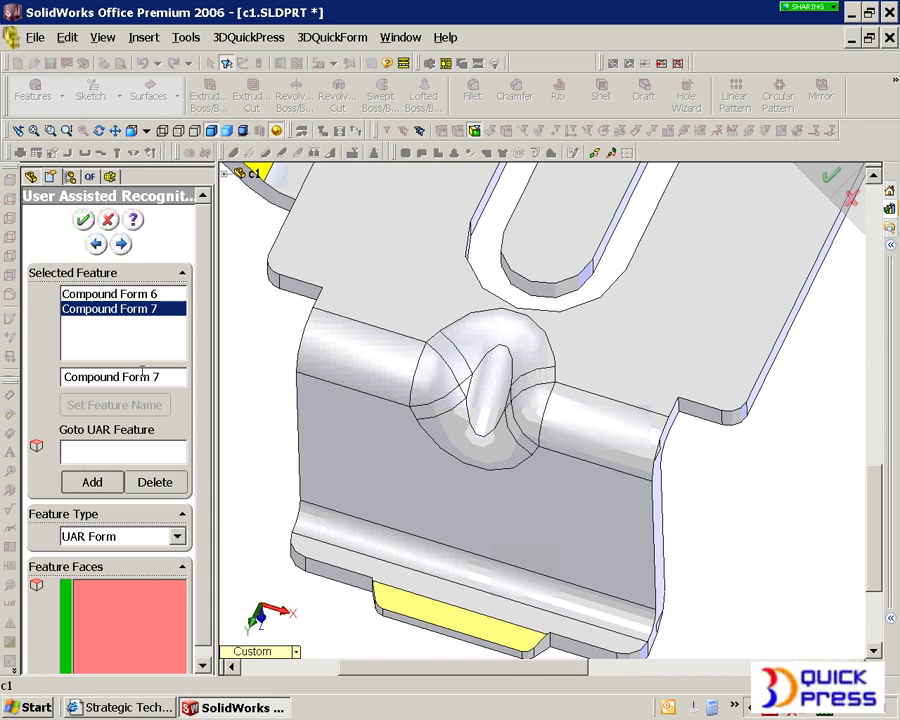
left_click(116, 536)
left_click(82, 566)
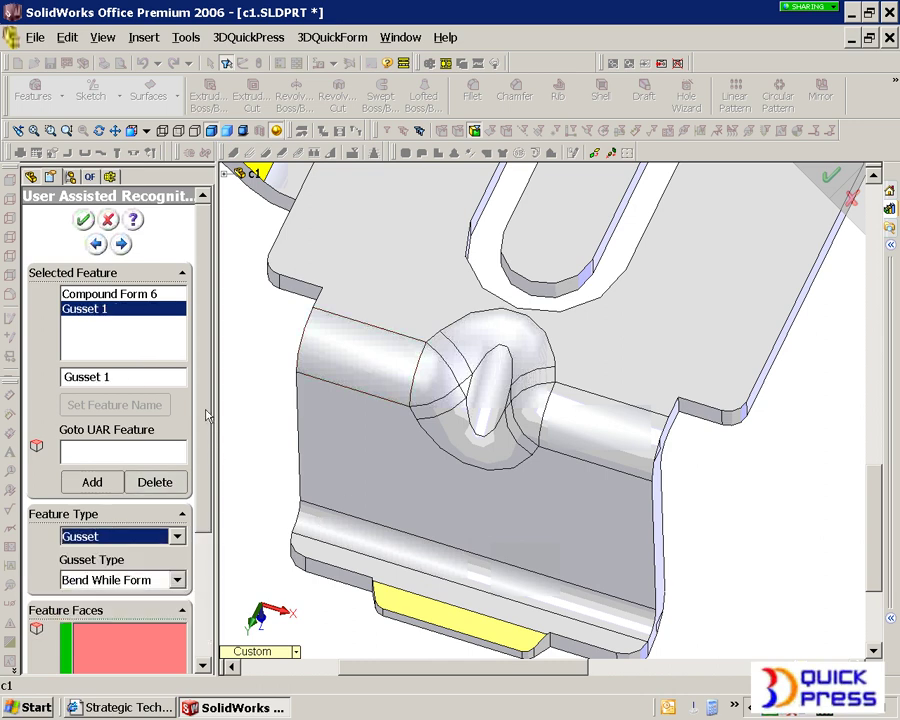
Set the plate, end flange and both bend segments around the raised bead as gusset base faces on both sides of the sheet.
left_click_drag(203, 428, 197, 568)
left_click(158, 625)
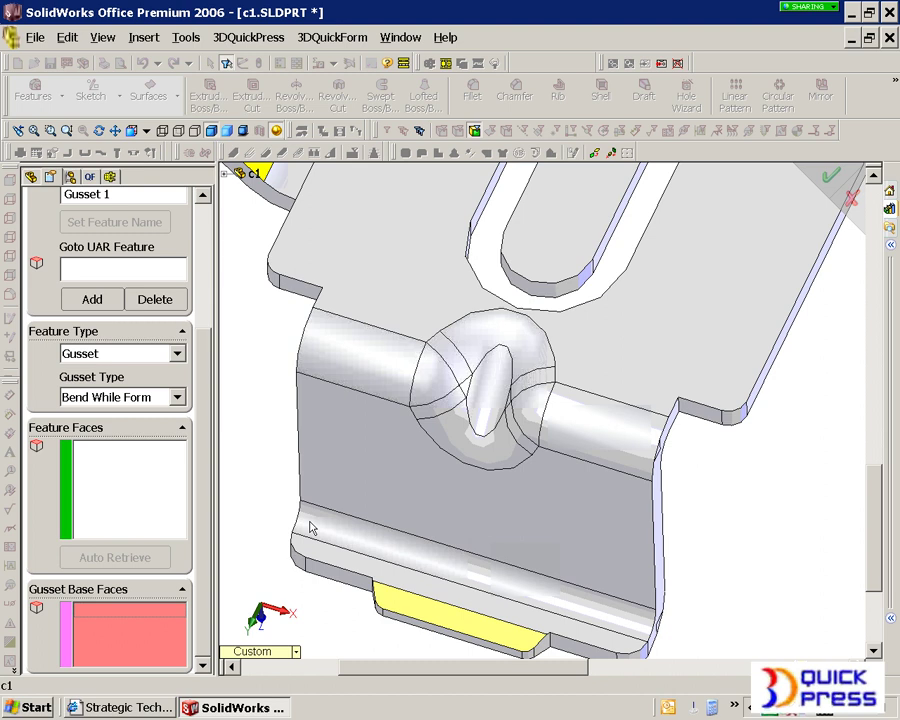
left_click(382, 362)
left_click(394, 452)
left_click(418, 321)
left_click(588, 431)
middle_click_drag(588, 431, 408, 438)
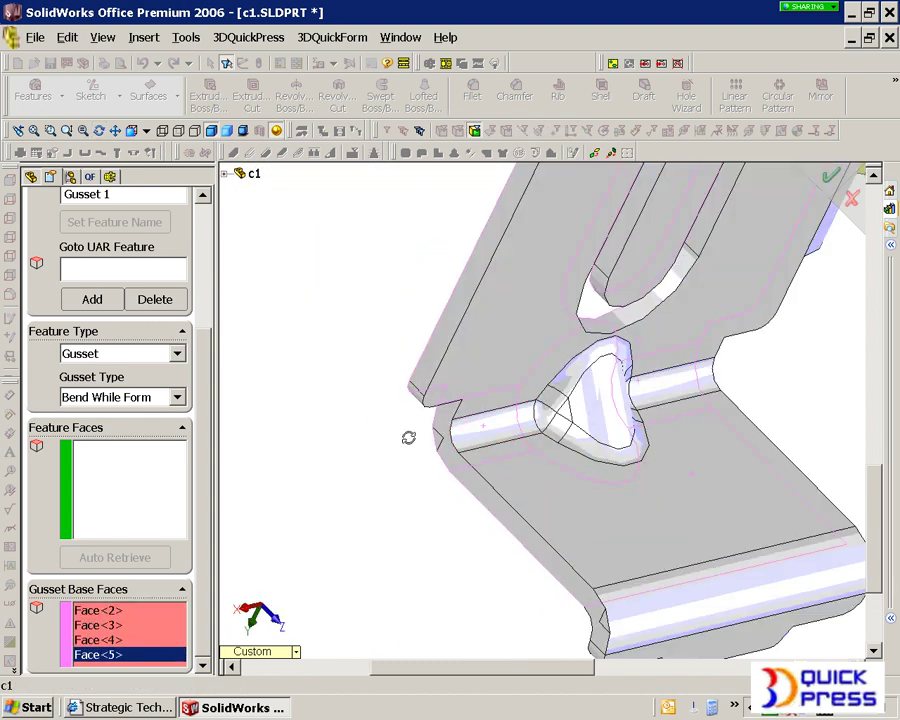
left_click(510, 421)
left_click(530, 375)
left_click(548, 458)
left_click(676, 396)
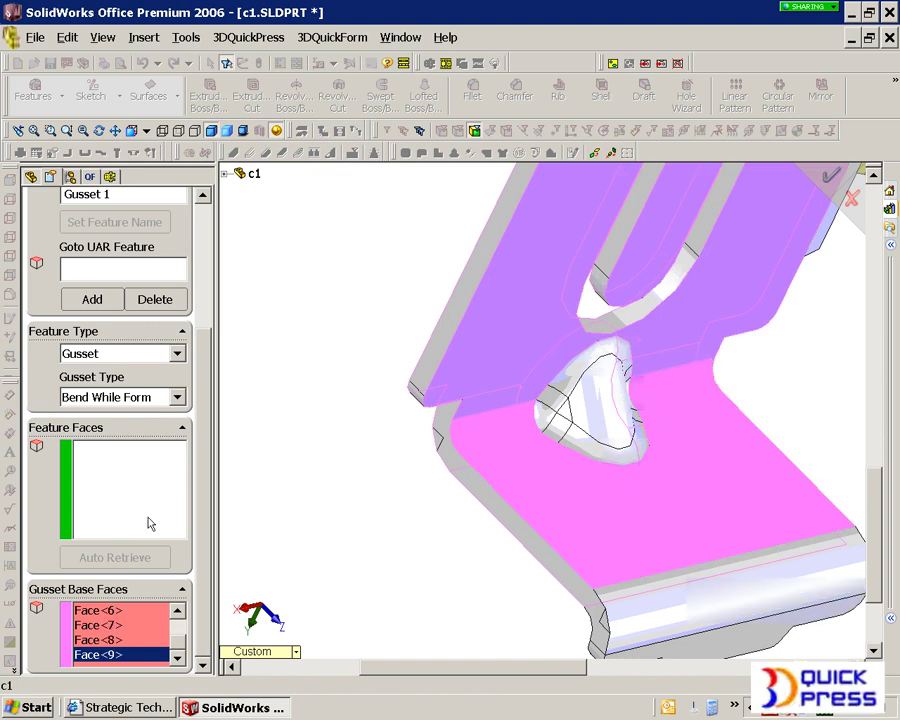
Select two faces of the raised bead as gusset feature faces and auto-retrieve the rest of the bead.
left_click(147, 518)
left_click(605, 415)
middle_click_drag(617, 481, 713, 512)
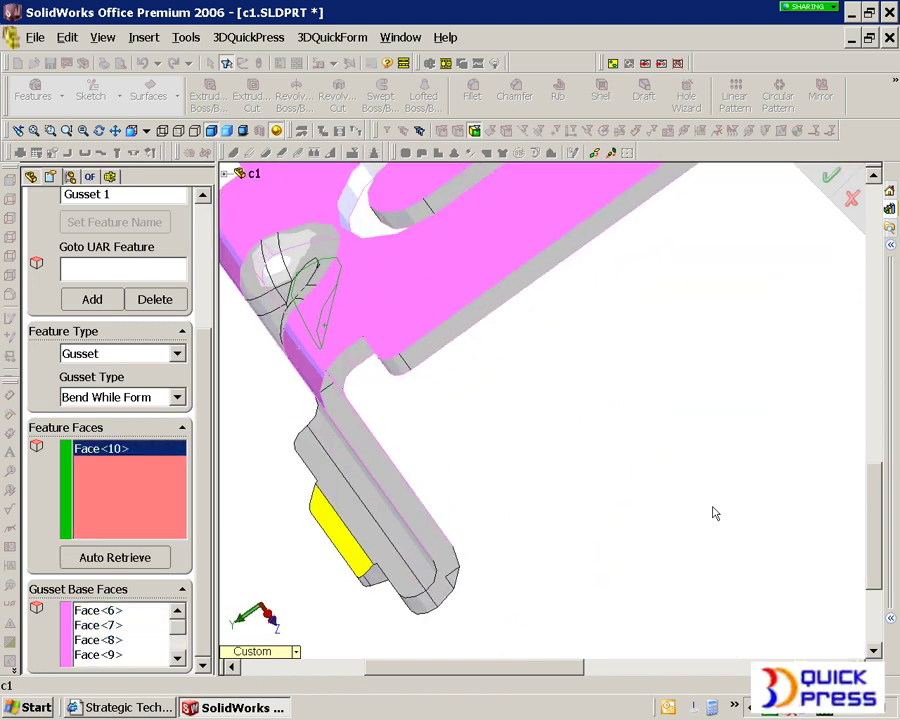
left_click(280, 283)
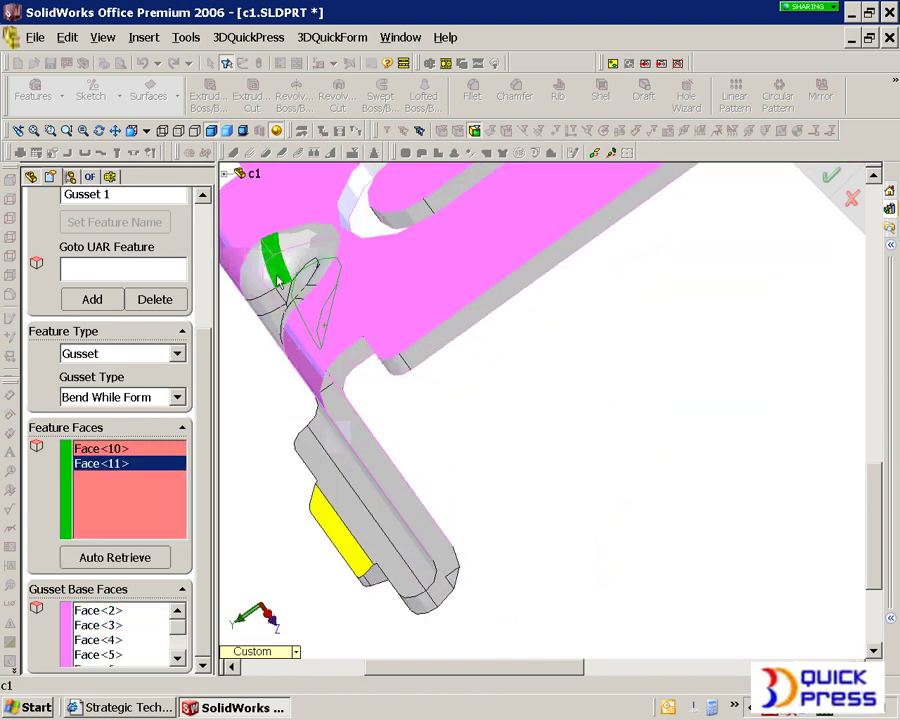
left_click(166, 562)
middle_click_drag(410, 422, 455, 420)
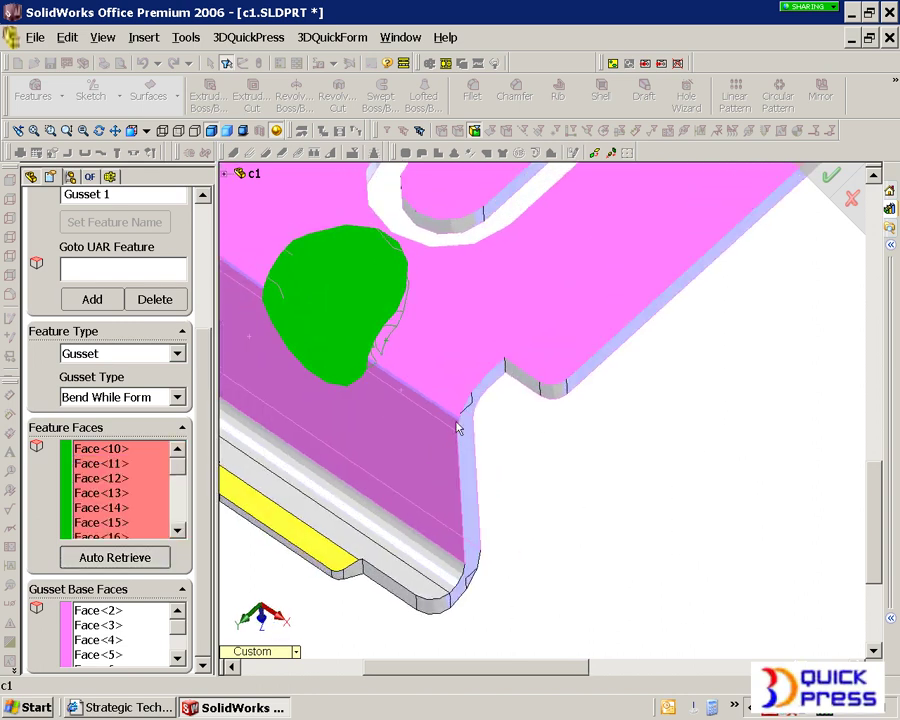
middle_click_drag(404, 378, 436, 386)
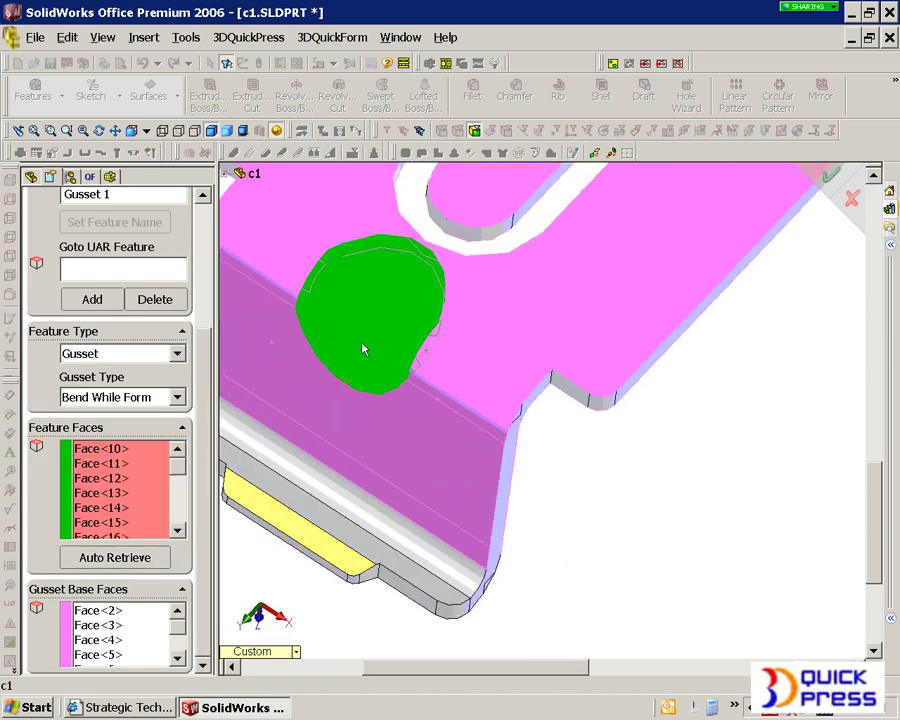
Add a third user assisted feature and set its feature type to User Defined Feature.
left_click_drag(210, 374, 197, 259)
scroll(110, 400, "down", 1)
left_click(90, 398)
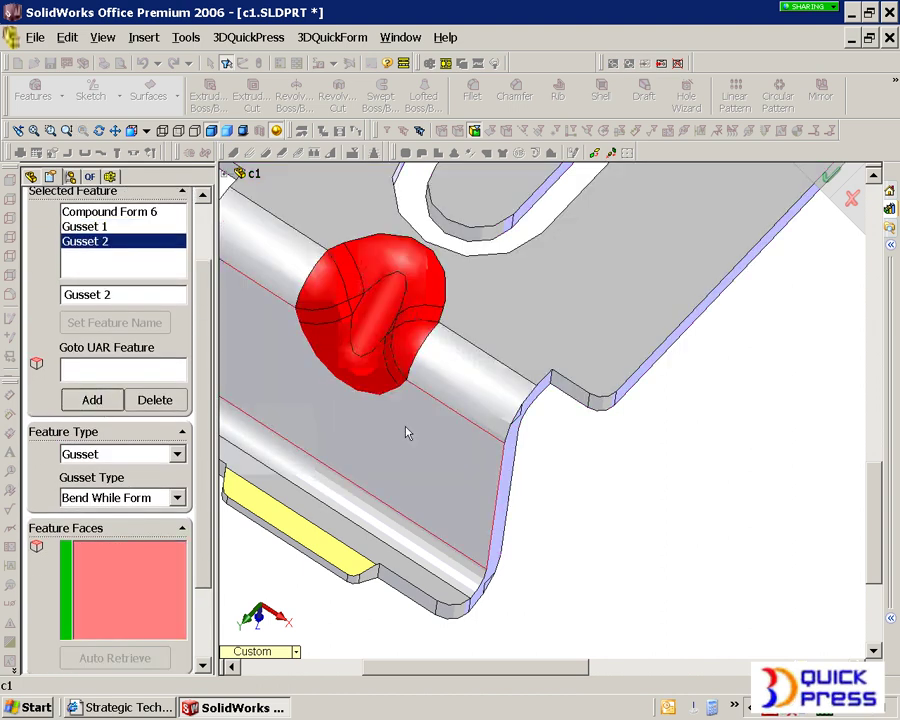
scroll(406, 432, "up", 3)
scroll(538, 221, "down", 5)
middle_click_drag(553, 346, 520, 240)
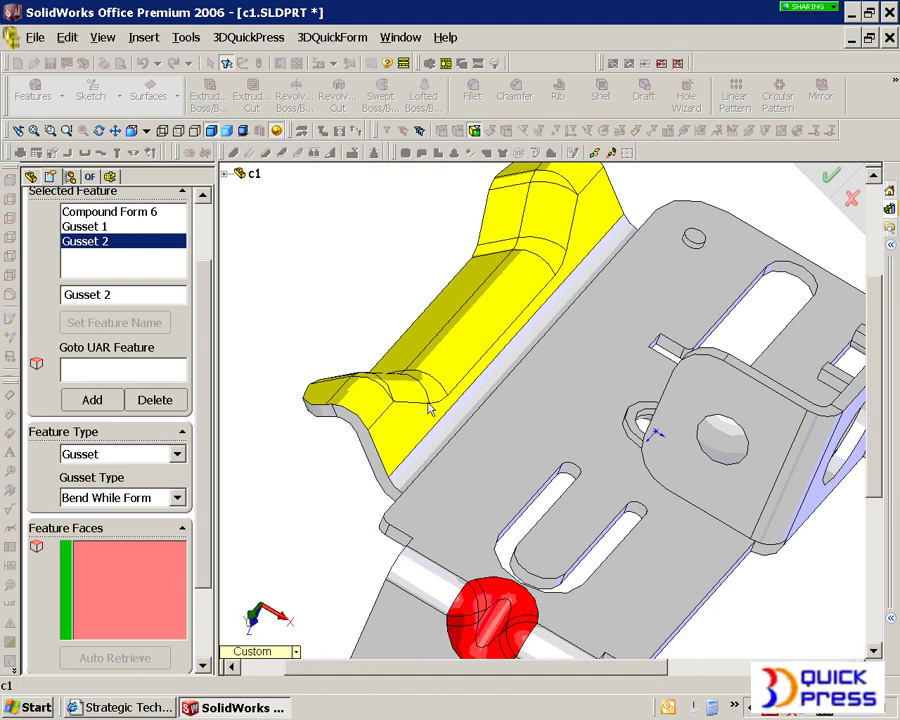
middle_click_drag(428, 406, 397, 393)
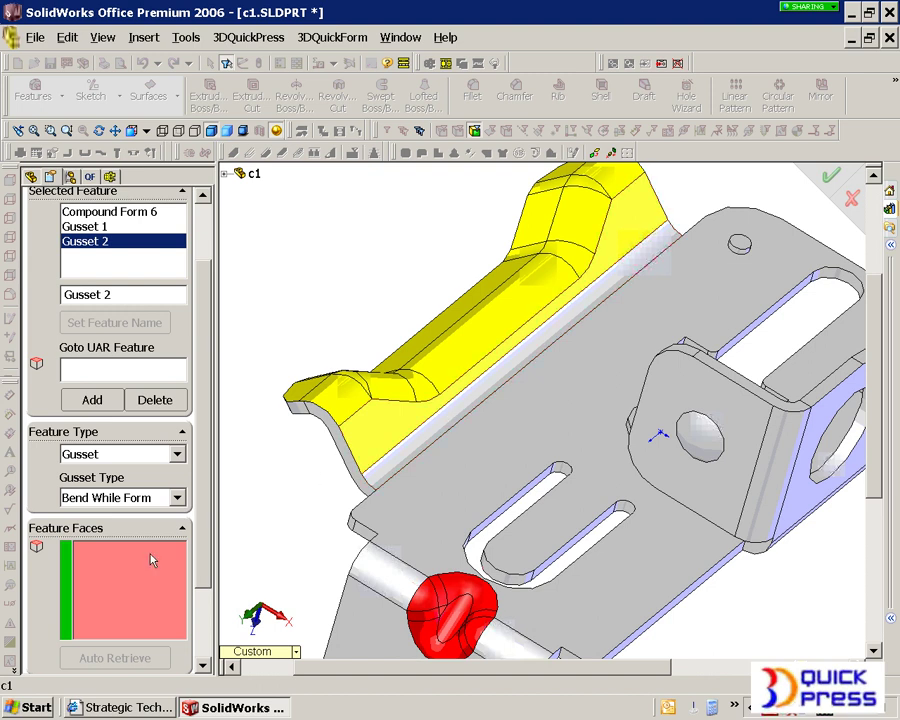
left_click(117, 455)
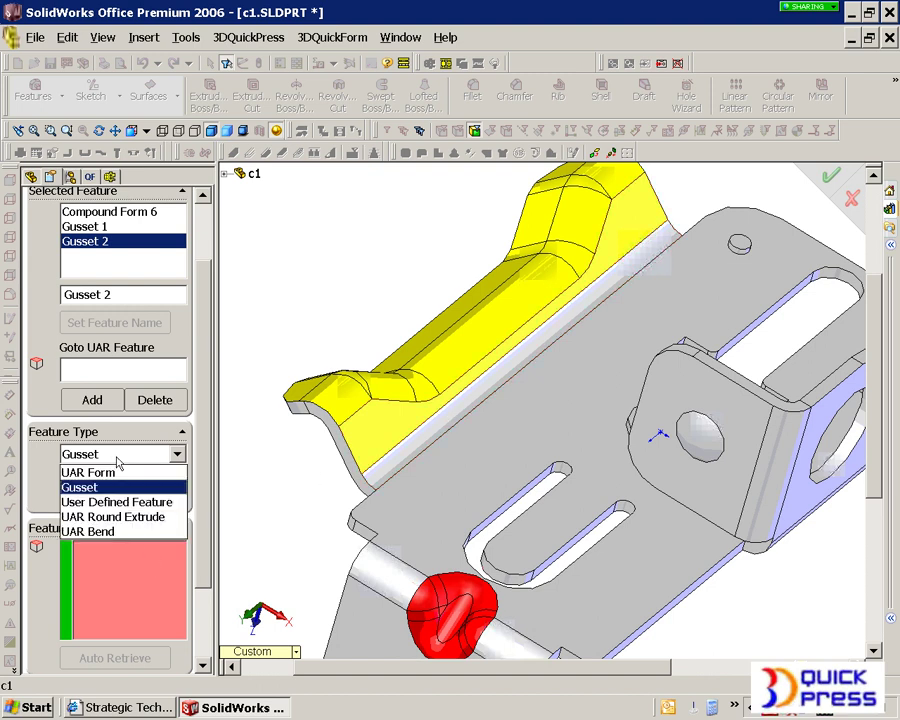
left_click(124, 502)
Collect the formed long side flange's faces as the user defined feature's faces, including both Face Group 1 and Face Group 2.
left_click(395, 428)
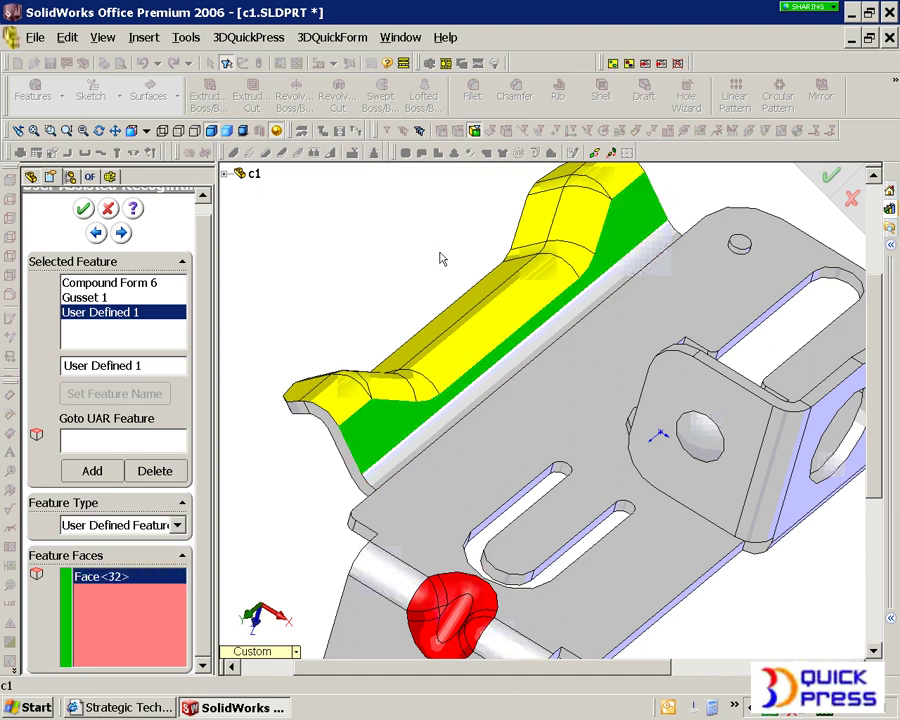
left_click(630, 64)
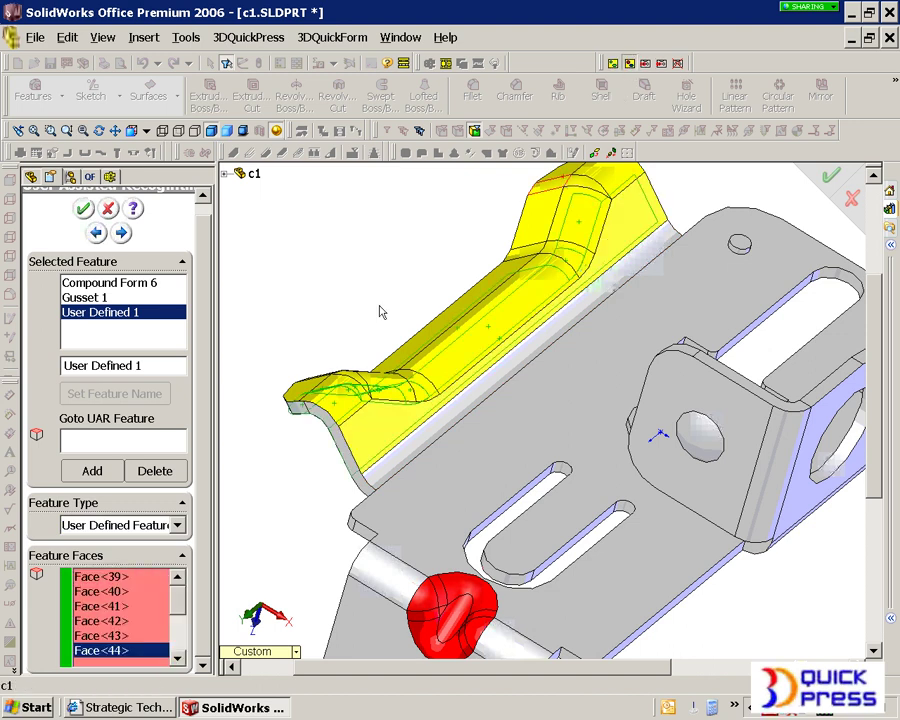
left_click(735, 227, "ctrl")
left_click(813, 433)
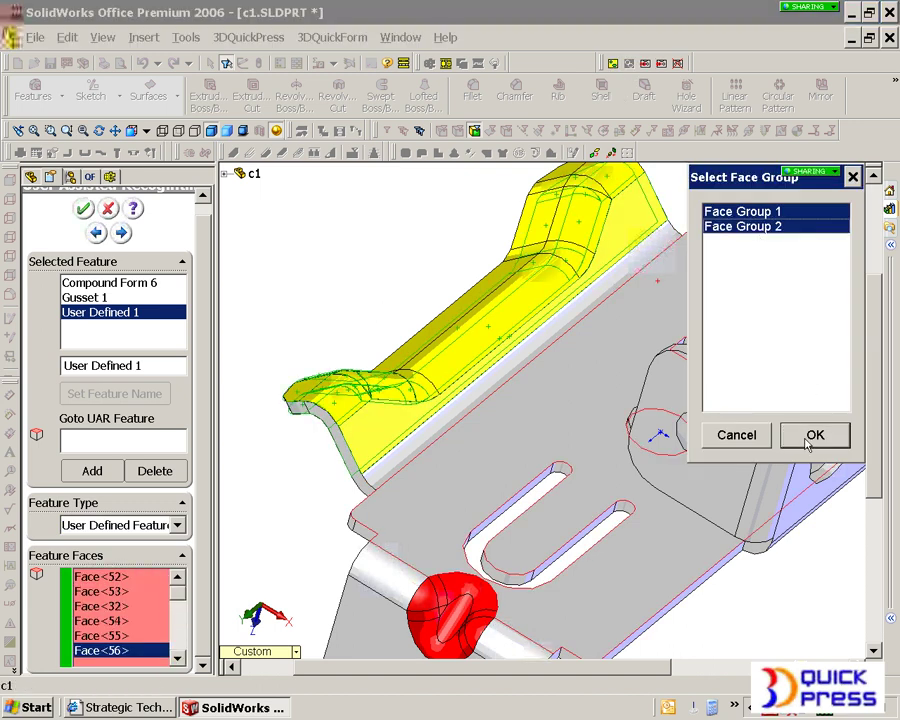
Remove the flat face beside the bend on both sides of the flange from the feature faces and accept the recognition.
left_click(394, 424)
middle_click_drag(430, 428, 597, 410)
left_click(687, 374)
middle_click_drag(687, 374, 574, 409)
left_click(97, 224)
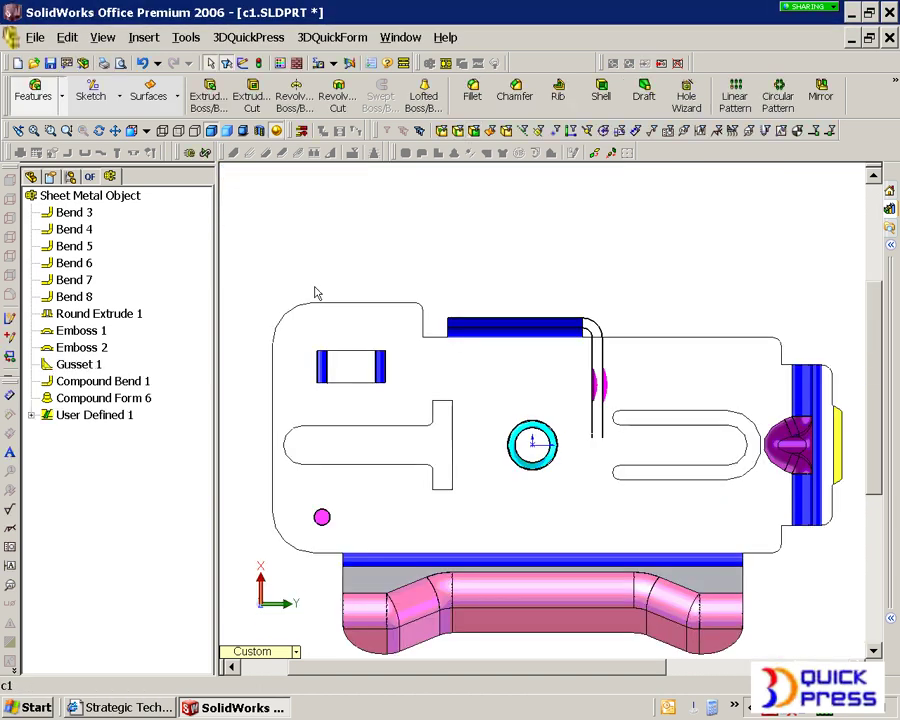
Expand the states of the User Defined 1 feature and unfold the entire sheet metal object.
left_click(31, 415)
left_click(47, 432)
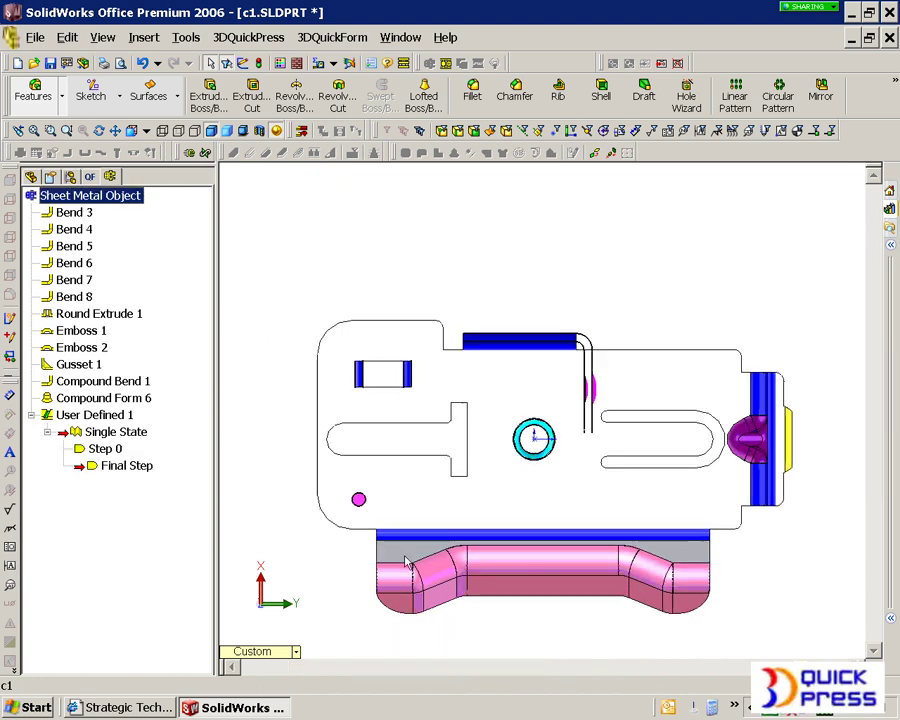
right_click(92, 197)
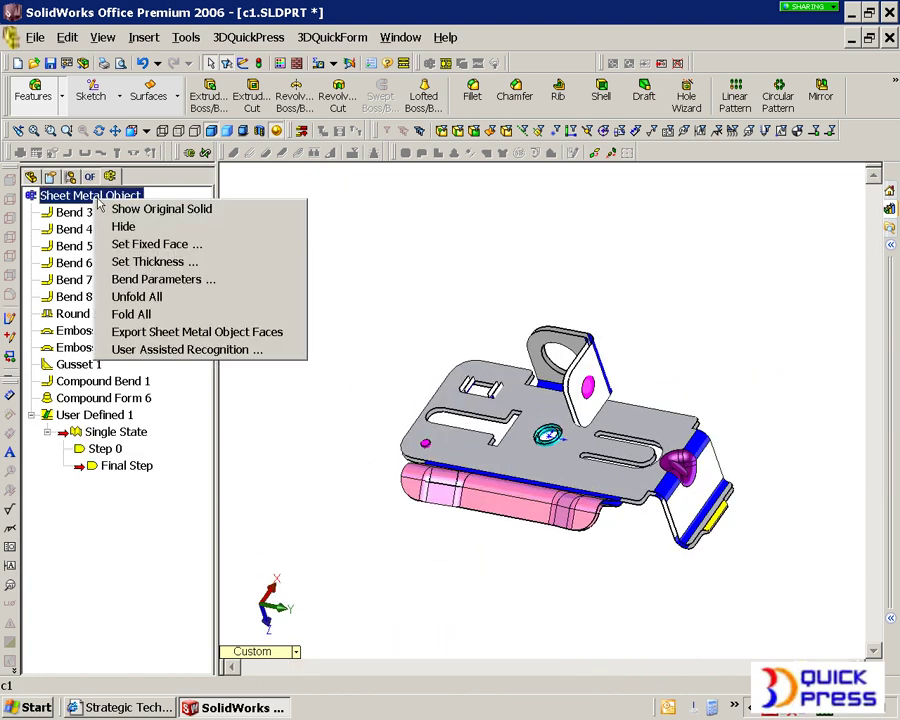
left_click(140, 296)
Examine the unfolded gusset area on the end flange and the outline of the flattened long side flange.
scroll(673, 483, "down", 4)
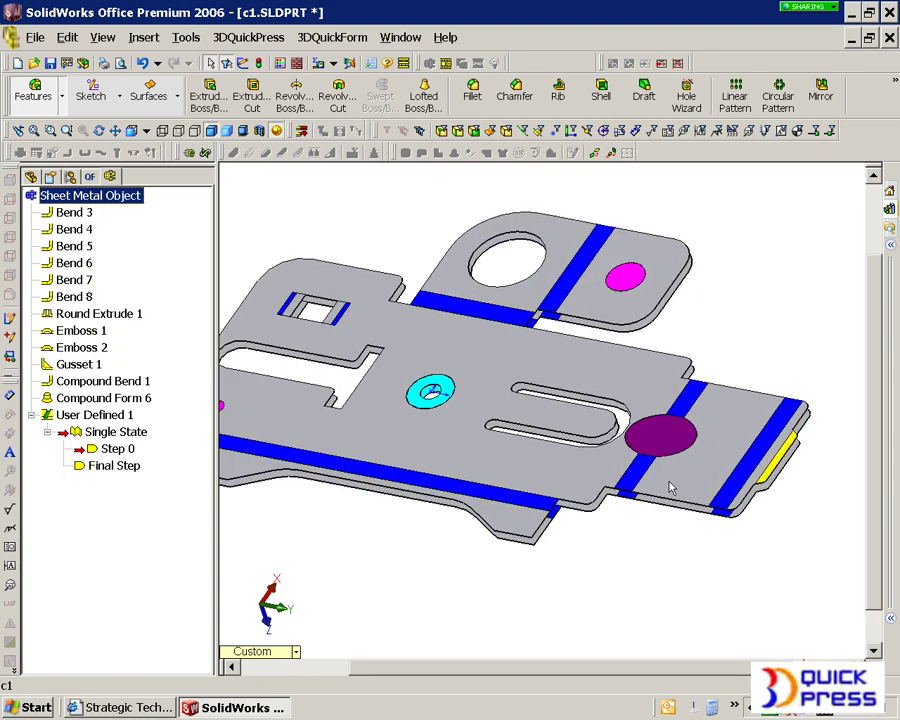
middle_click_drag(669, 485, 679, 514)
scroll(679, 514, "up", 3)
scroll(645, 462, "down", 3)
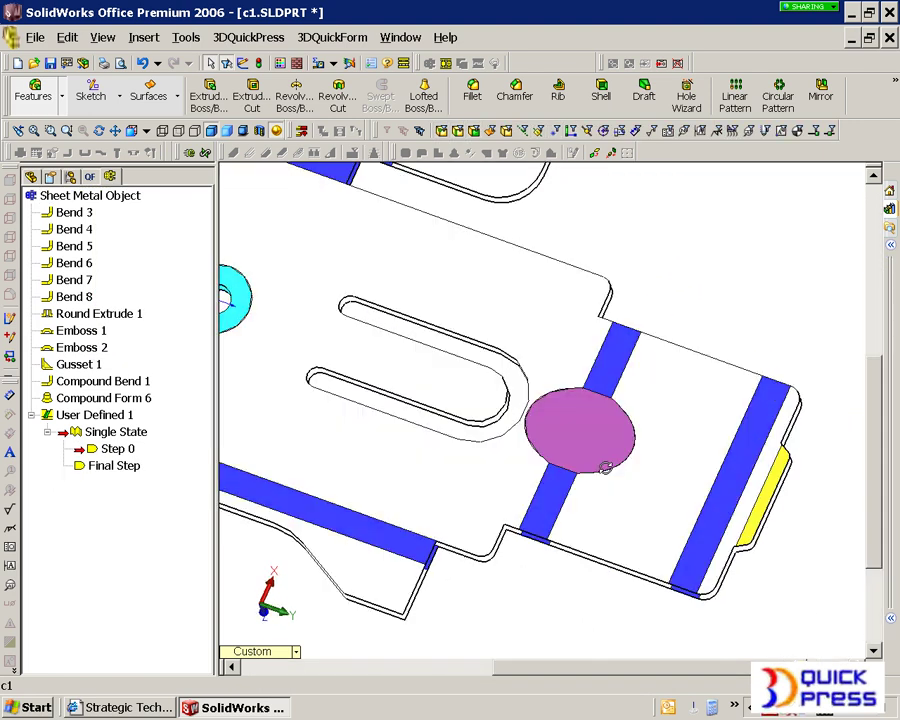
scroll(603, 466, "up", 2)
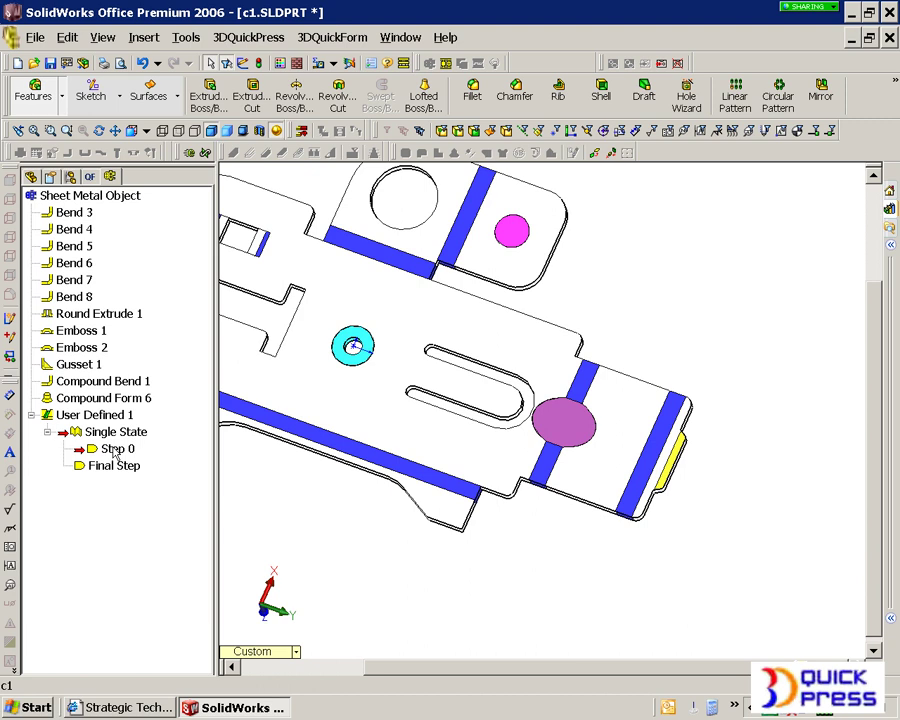
scroll(311, 504, "up", 2)
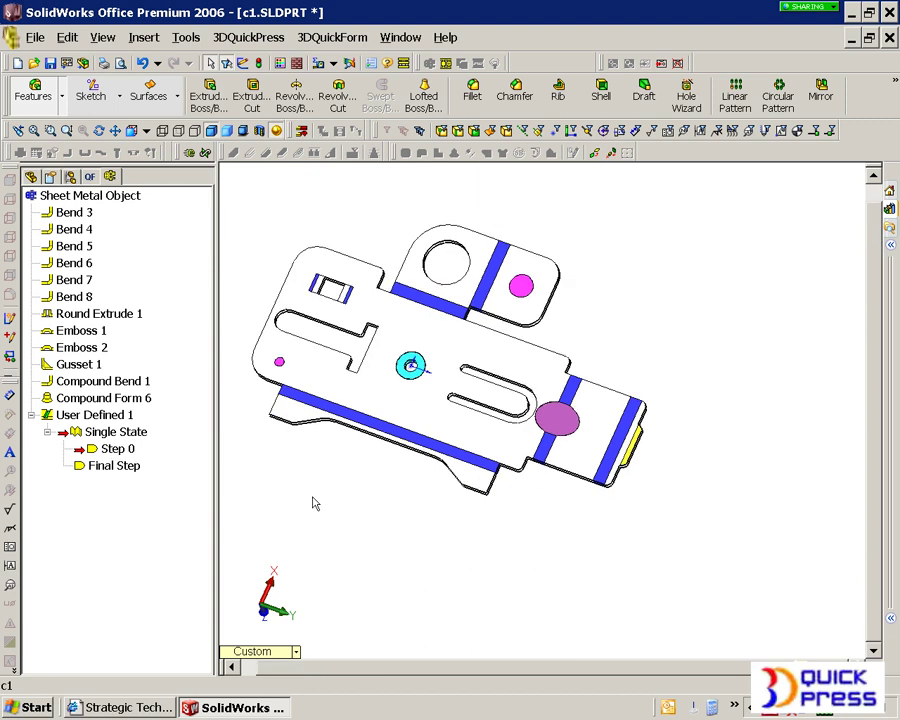
scroll(348, 438, "down", 4)
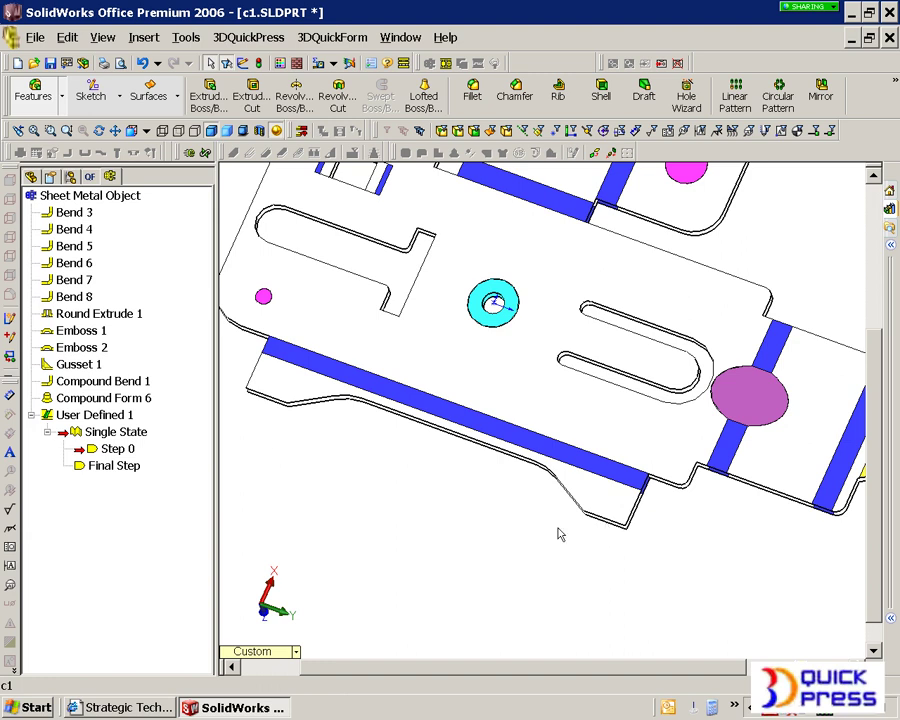
scroll(456, 531, "down", 2)
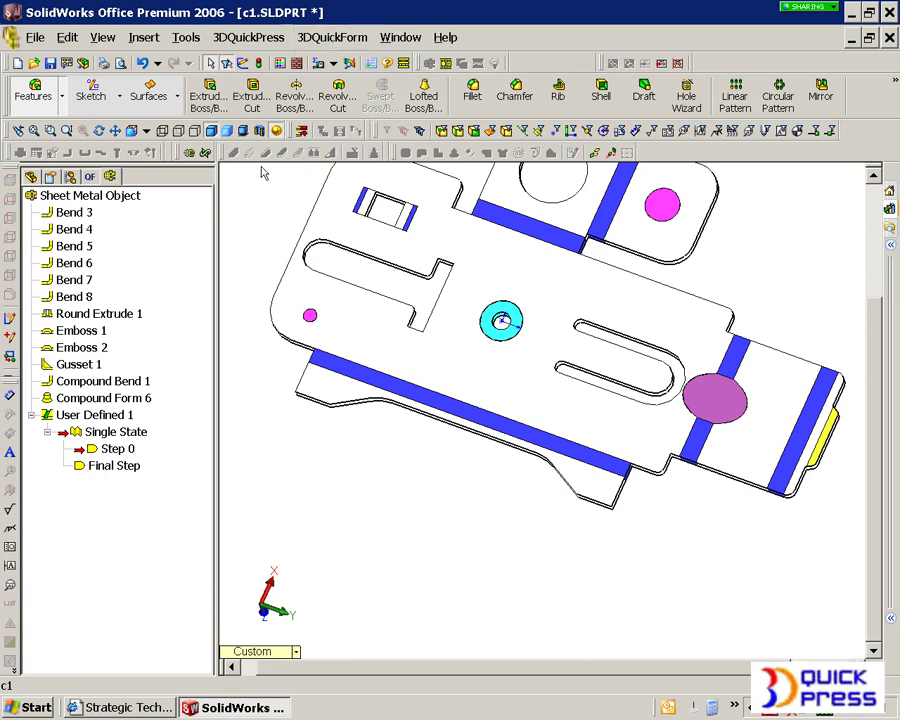
Show the original solid of the sheet metal object.
right_click(143, 198)
left_click(150, 204)
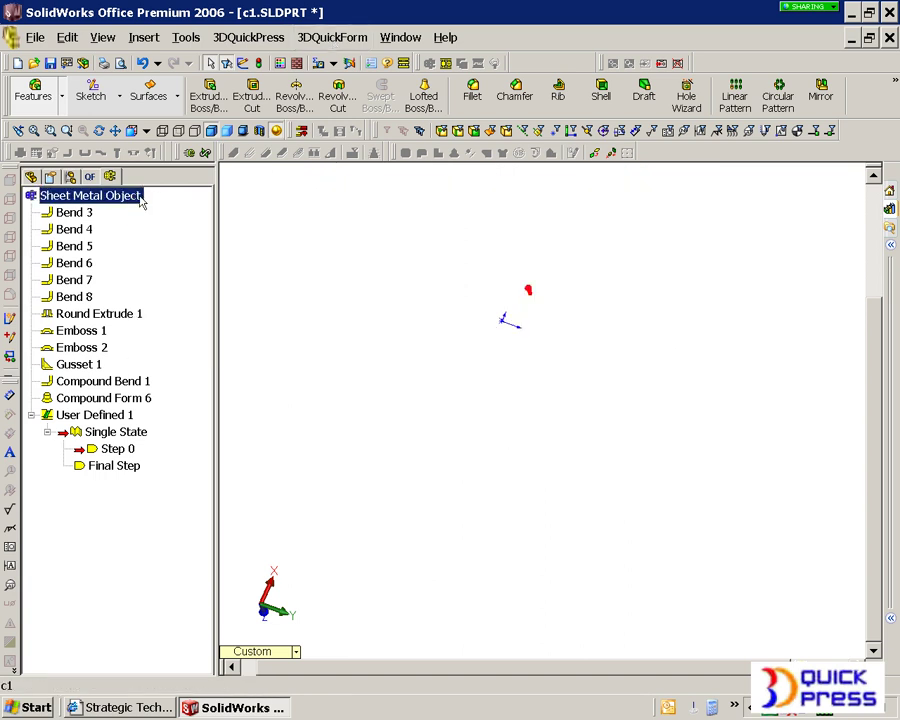
middle_click_drag(580, 457, 533, 488)
scroll(577, 459, "down", 3)
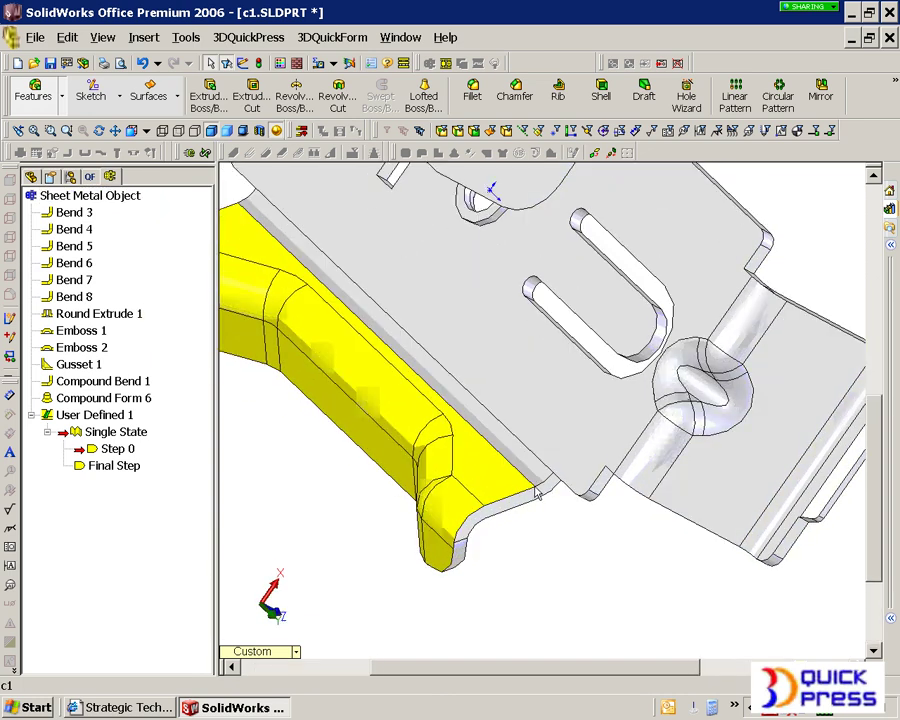
left_click(895, 80)
left_click(791, 133)
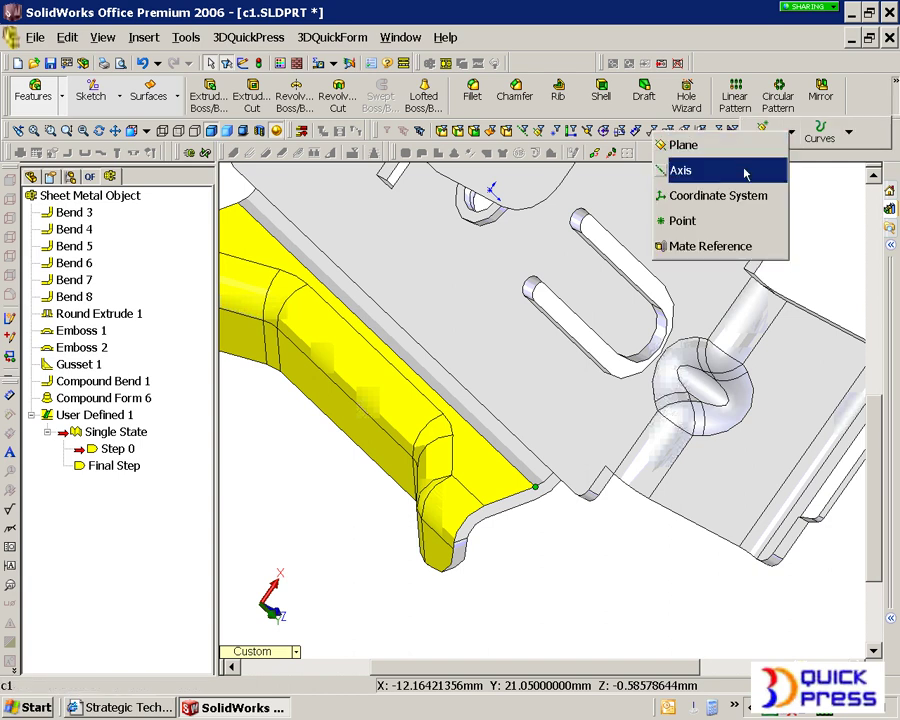
left_click(684, 220)
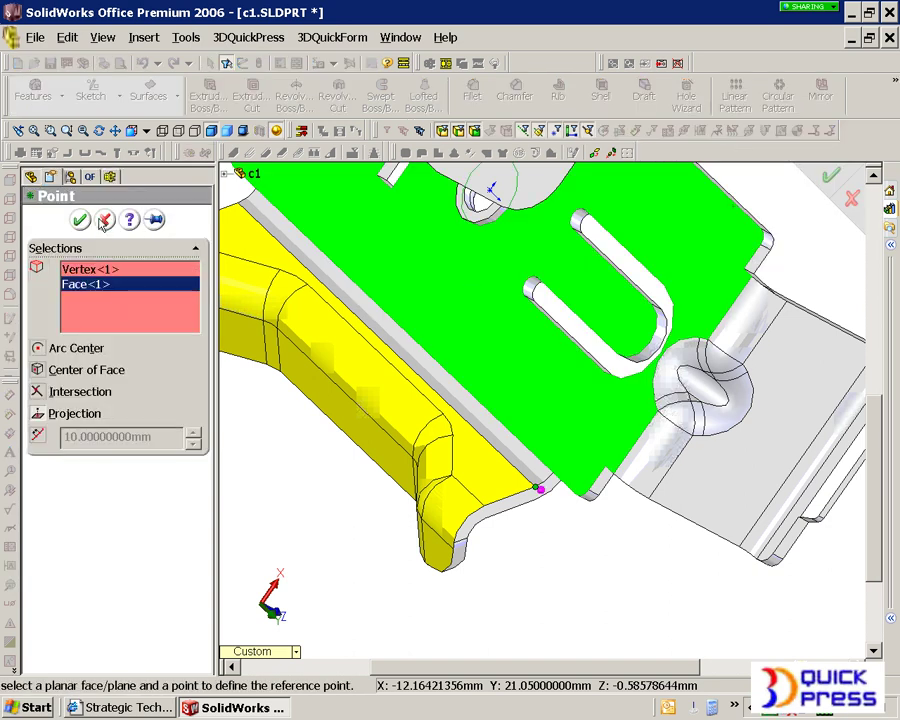
left_click(100, 217)
left_click(513, 554)
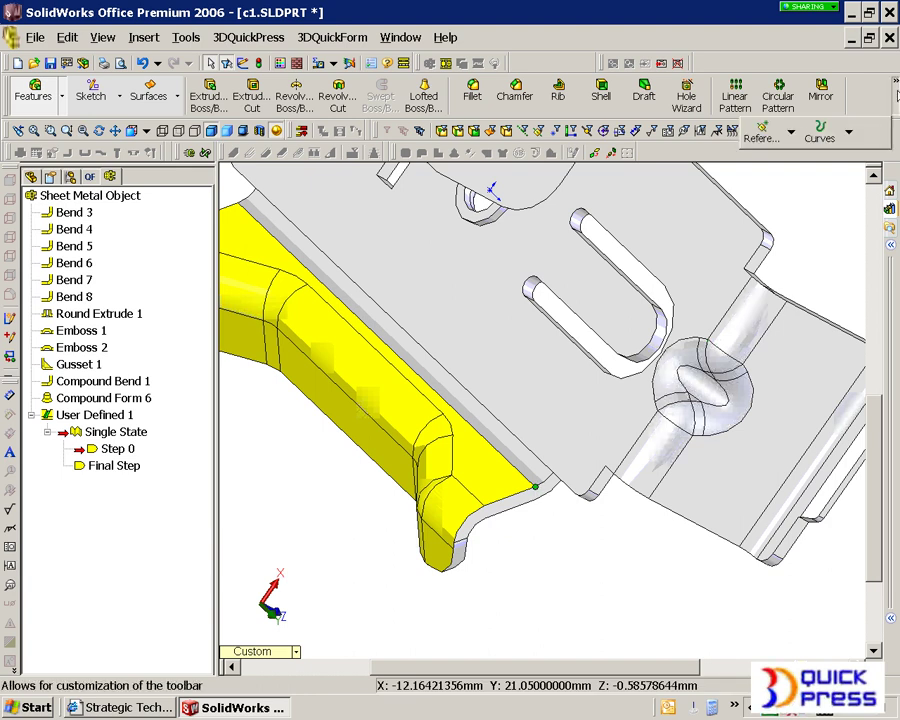
Create a coordinate system at the end corner of the yellow flange with its Z axis normal to the adjacent flat face.
left_click(793, 135)
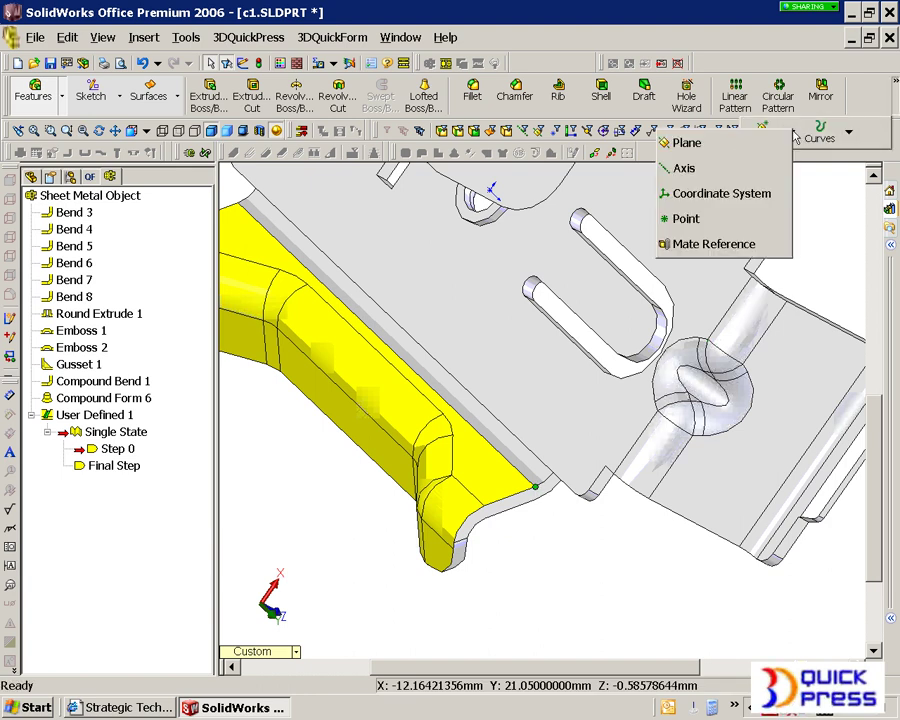
left_click(737, 196)
left_click(115, 427)
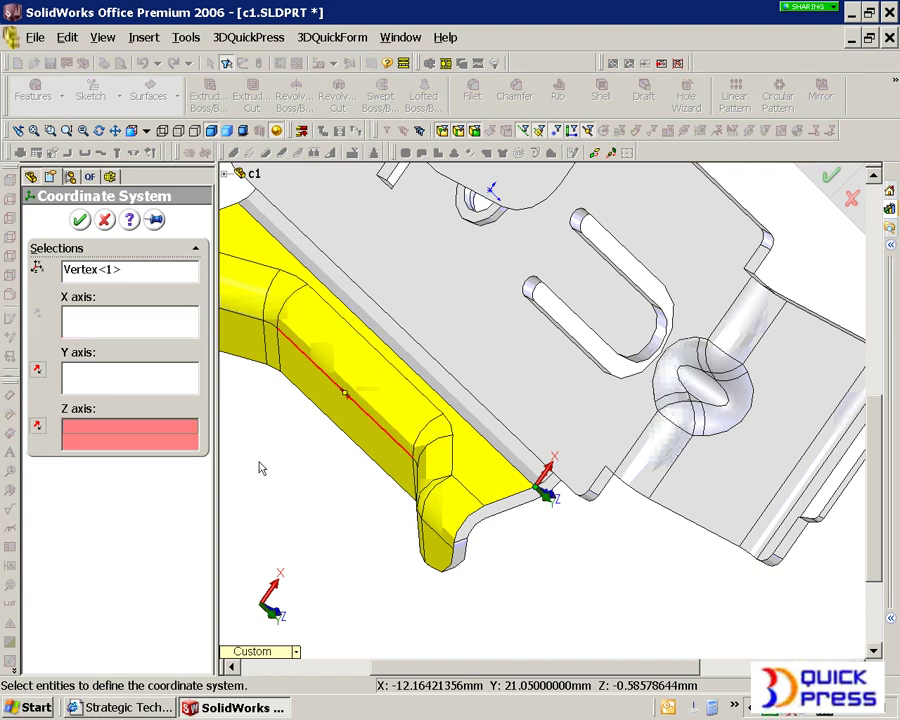
left_click(498, 485)
left_click(80, 221)
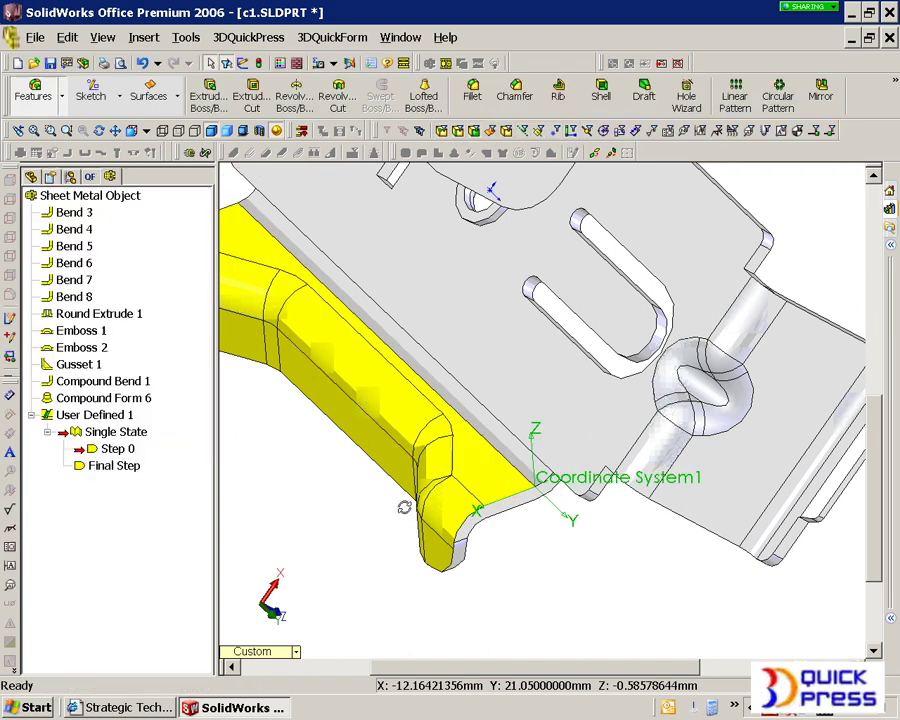
middle_click_drag(404, 506, 398, 467)
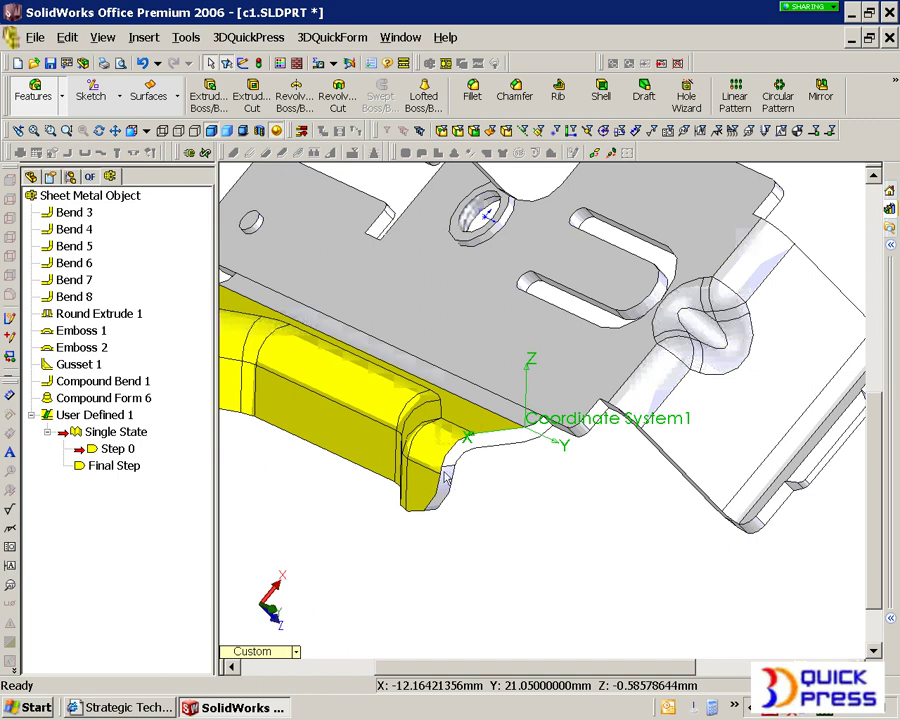
left_click(306, 482)
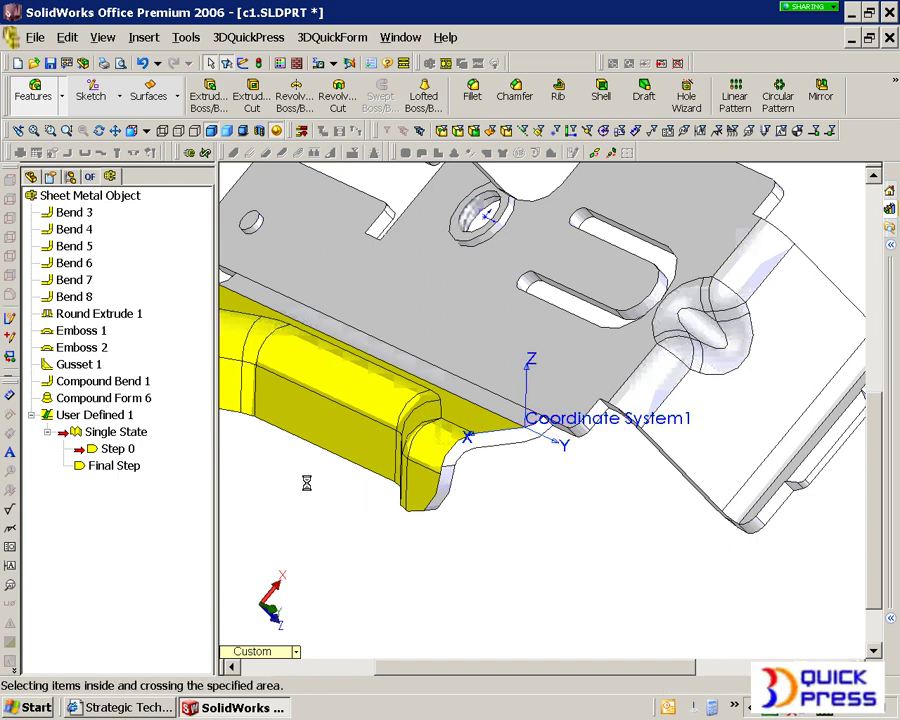
Start a new forming project for c1.SLDPRT and assign Coordinate System1 as its coordinate system.
left_click(89, 178)
right_click(80, 198)
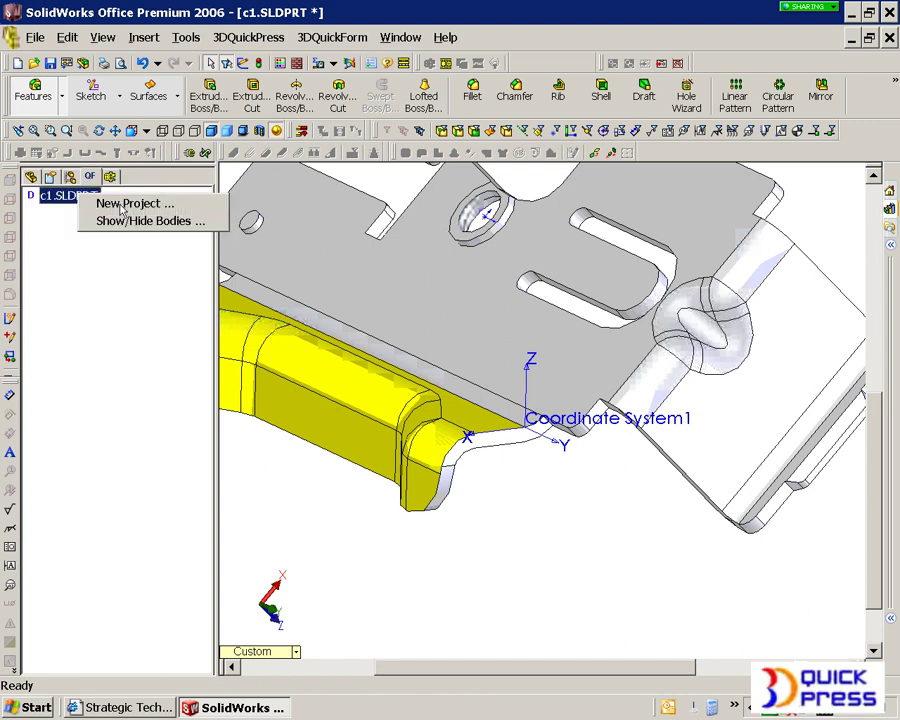
left_click(120, 208)
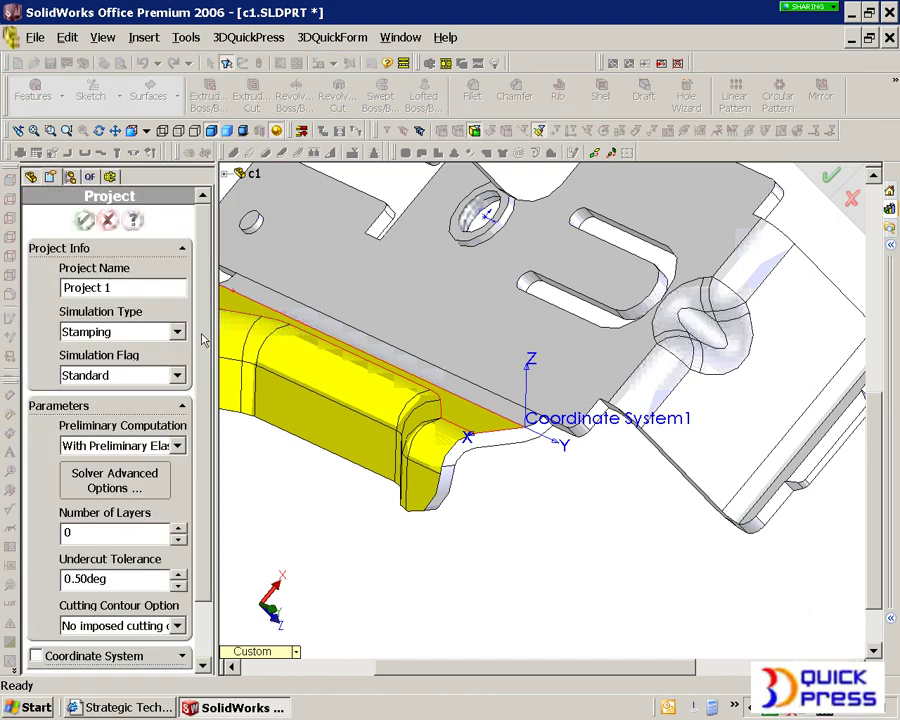
scroll(202, 440, "down", 2)
left_click(94, 589)
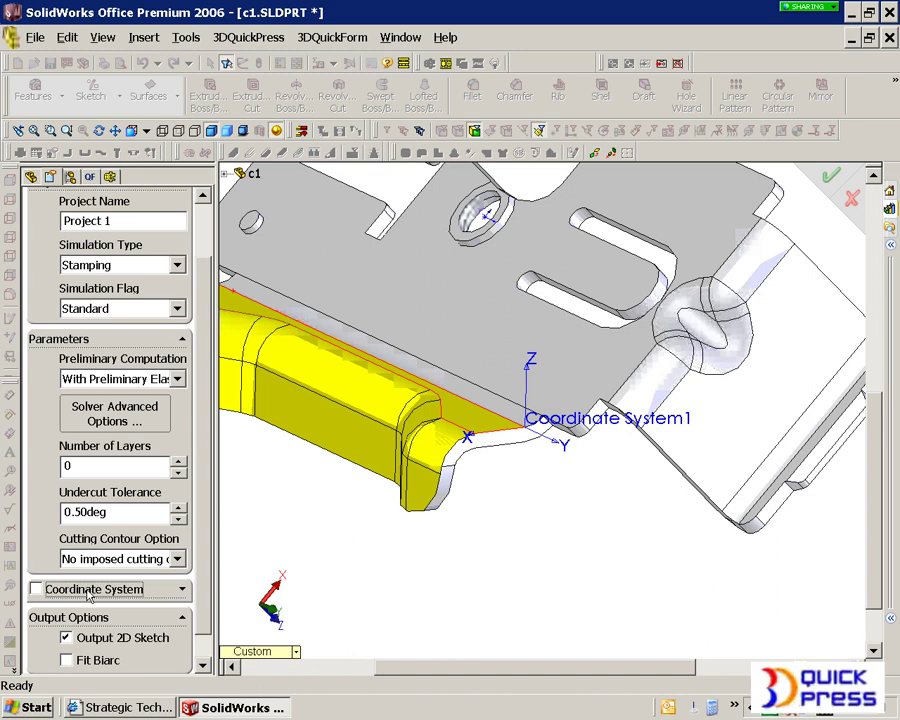
left_click(556, 429)
scroll(205, 568, "down", 1)
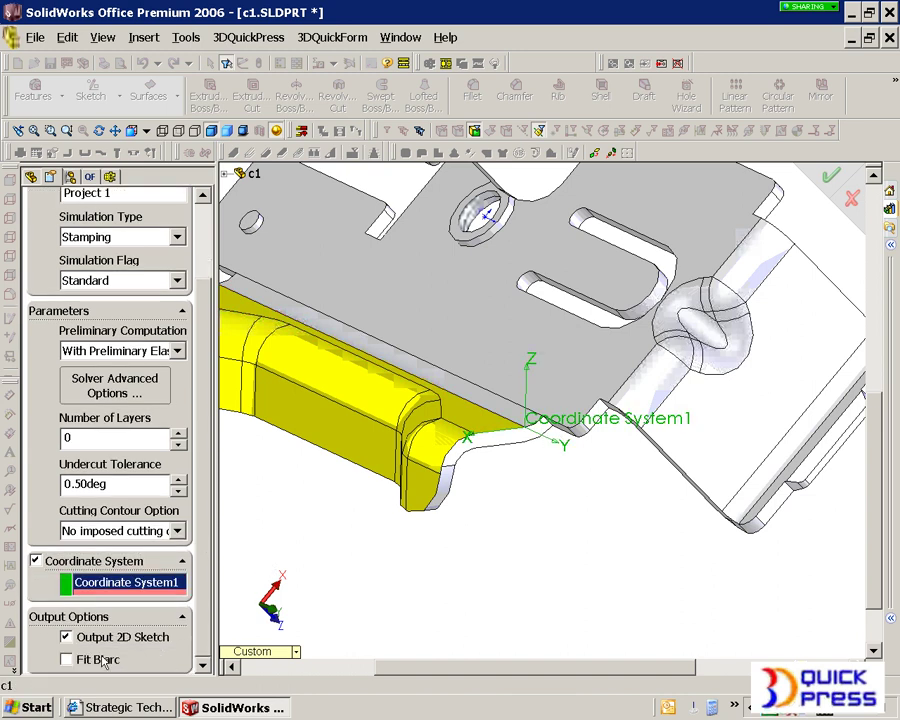
Enable biarc fitting for the output 2D sketch with a tolerance of 0.01 in and accept the project.
left_click(100, 652)
scroll(133, 650, "down", 1)
double_click(133, 652)
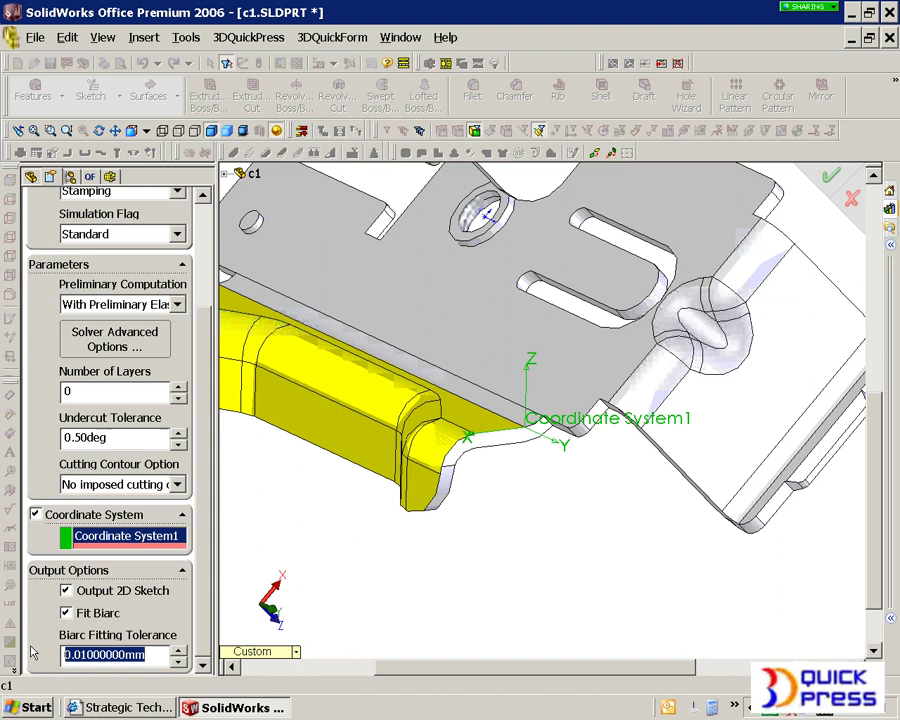
type(".01")
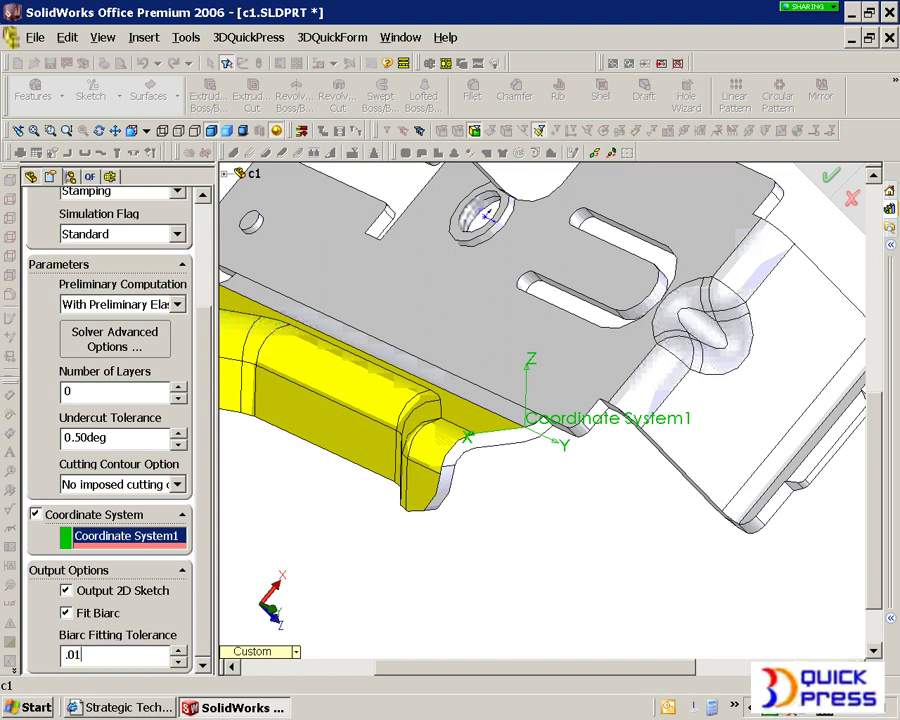
type("in")
key("Return")
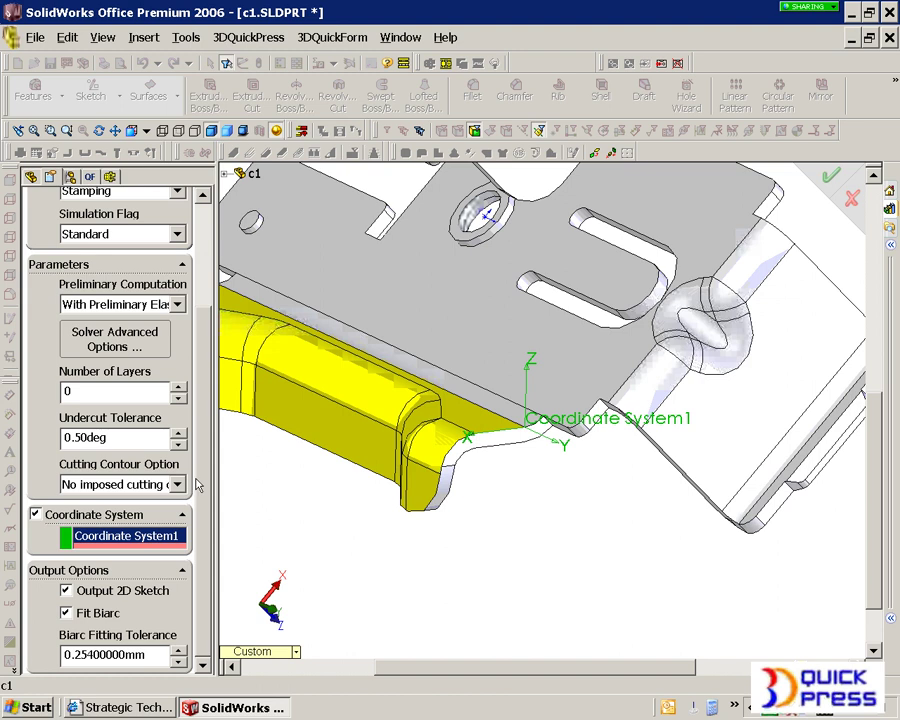
scroll(197, 485, "up", 5)
left_click(83, 218)
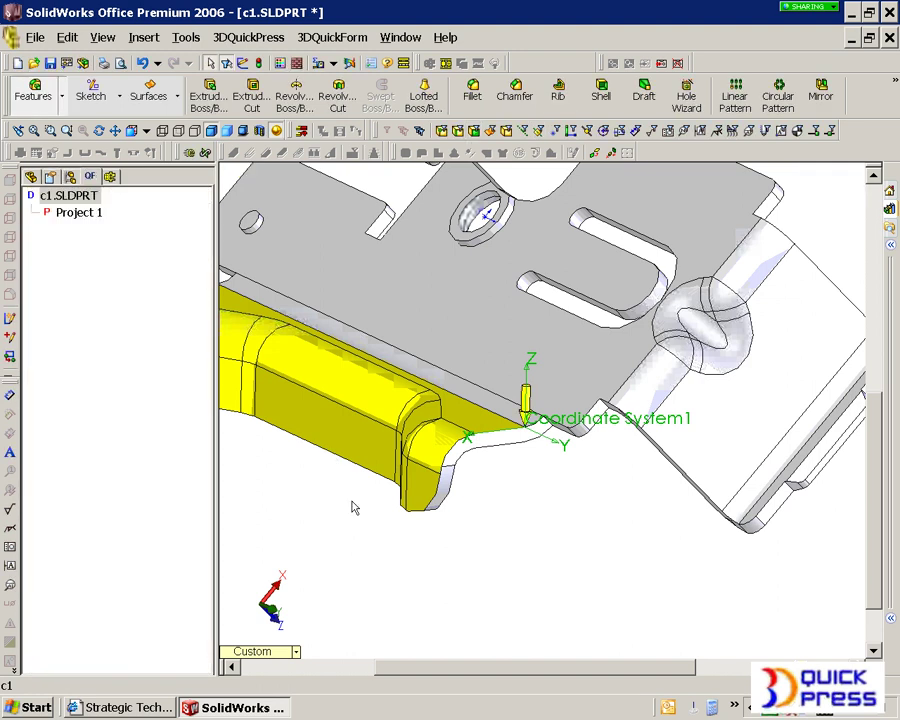
Begin the project's punch part definition and select Face Group 2, covering the formed faces of the yellow flange, as part faces.
scroll(345, 535, "up", 2)
middle_click_drag(345, 535, 444, 460)
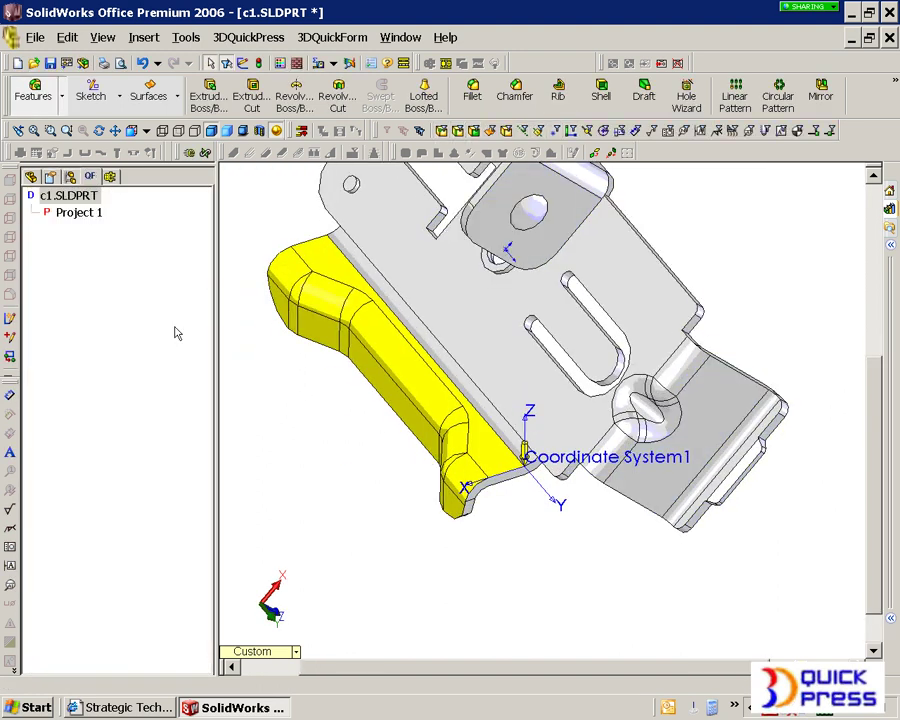
left_click(76, 215)
right_click(76, 215)
left_click(130, 221)
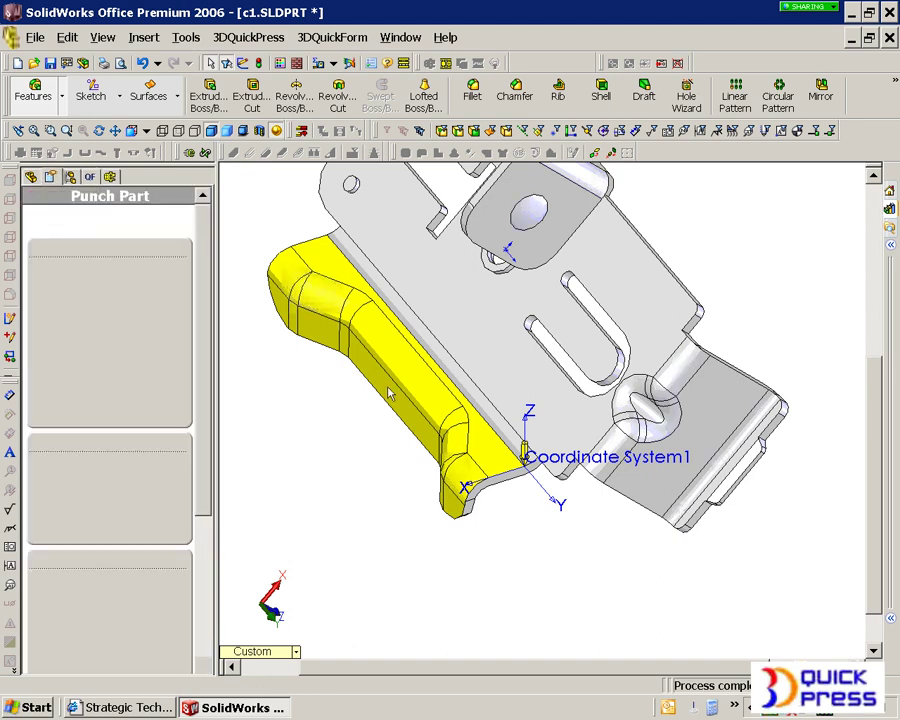
left_click(462, 478)
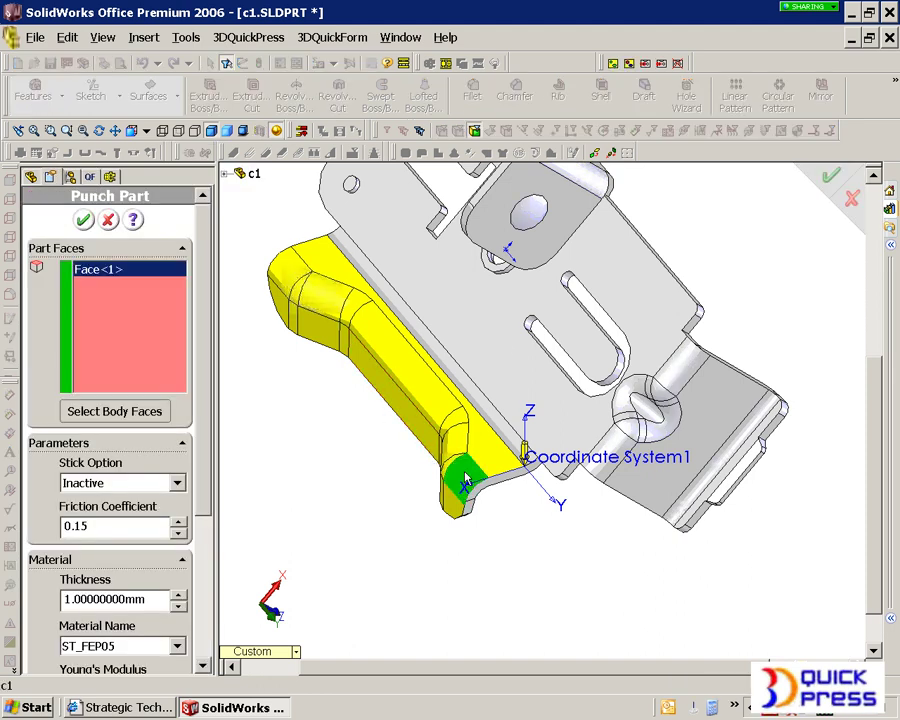
left_click(629, 63)
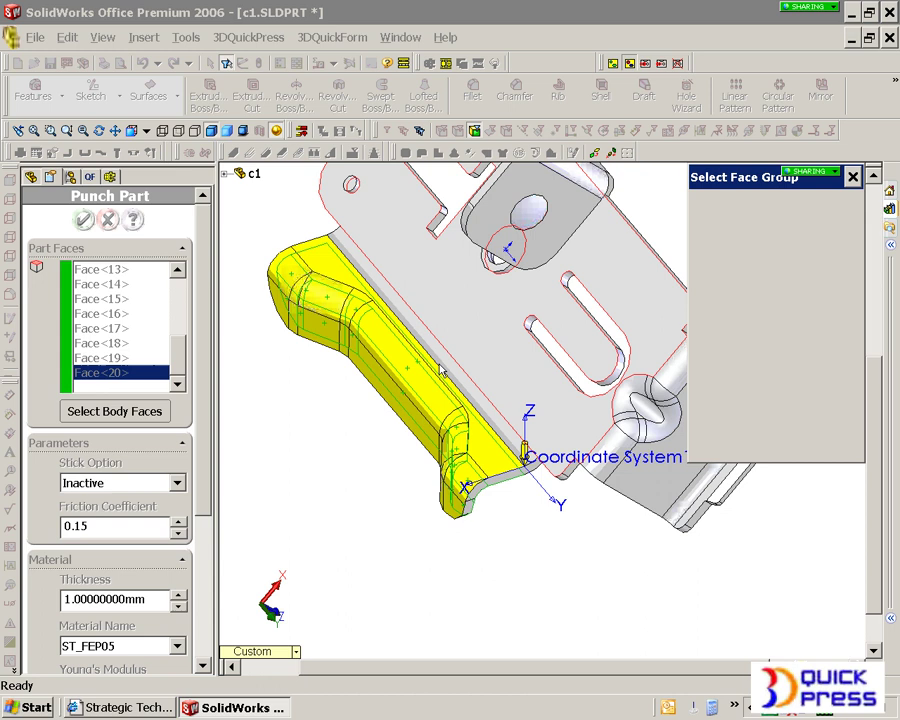
left_click(741, 226)
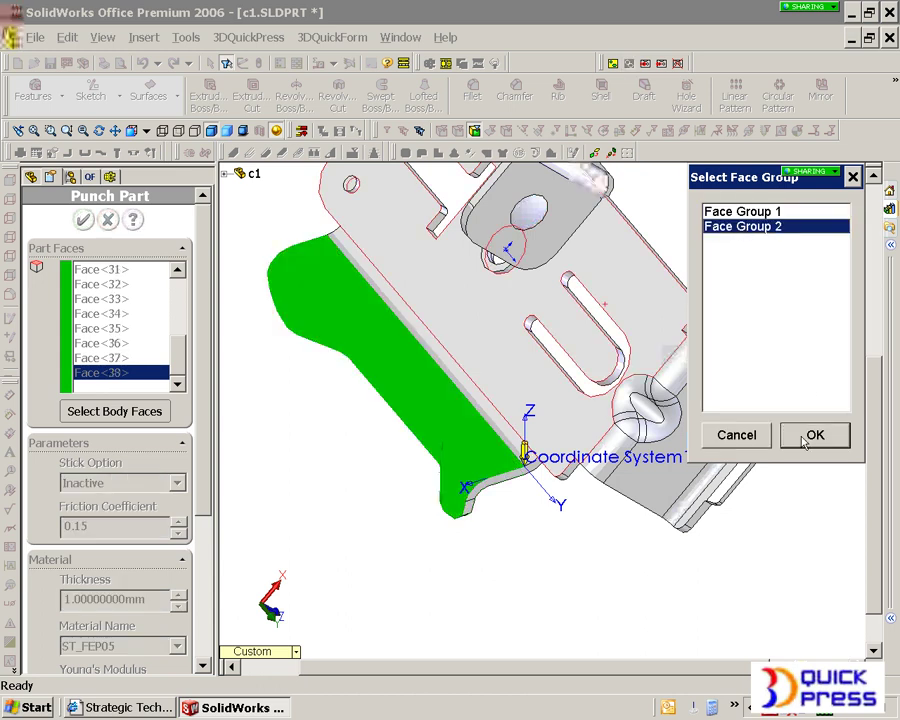
left_click(812, 436)
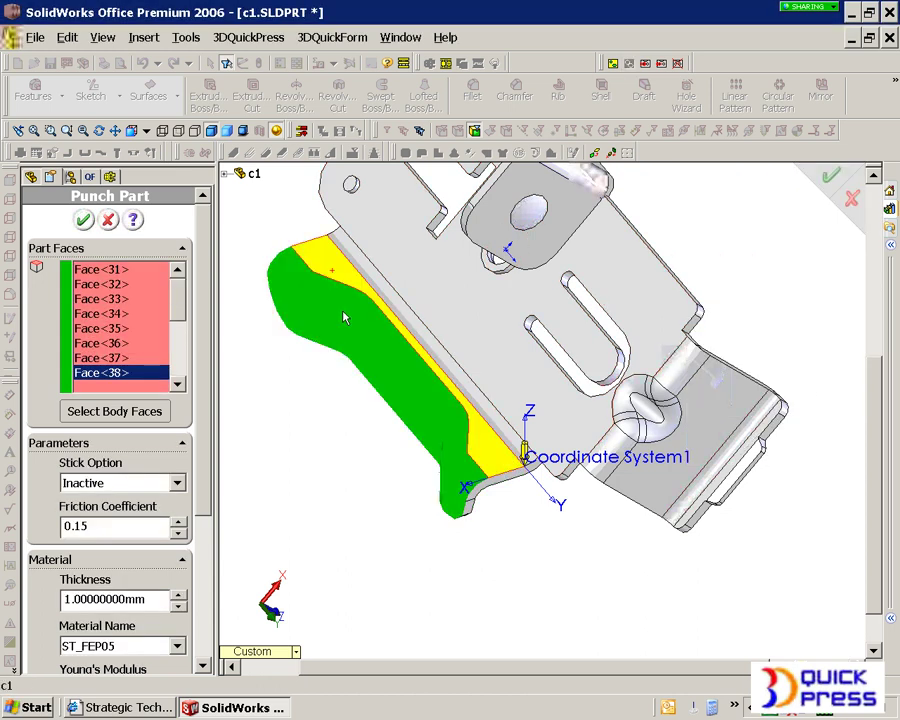
Choose ST_FEP05 as the punch part's material and accept the punch part definition.
middle_click_drag(341, 311, 412, 400)
scroll(155, 510, "down", 5)
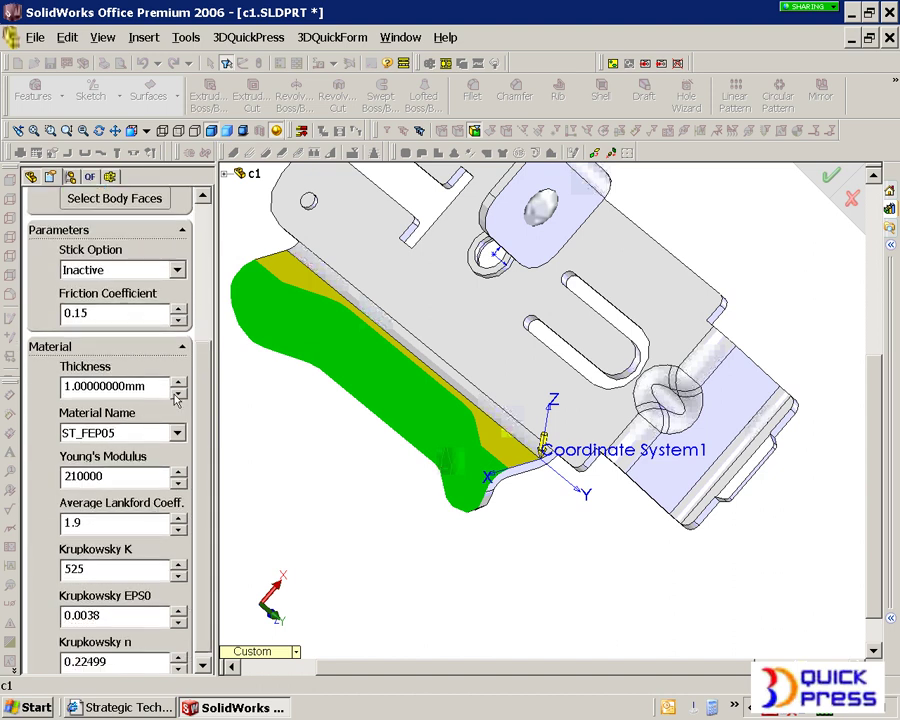
left_click(157, 389)
left_click(122, 435)
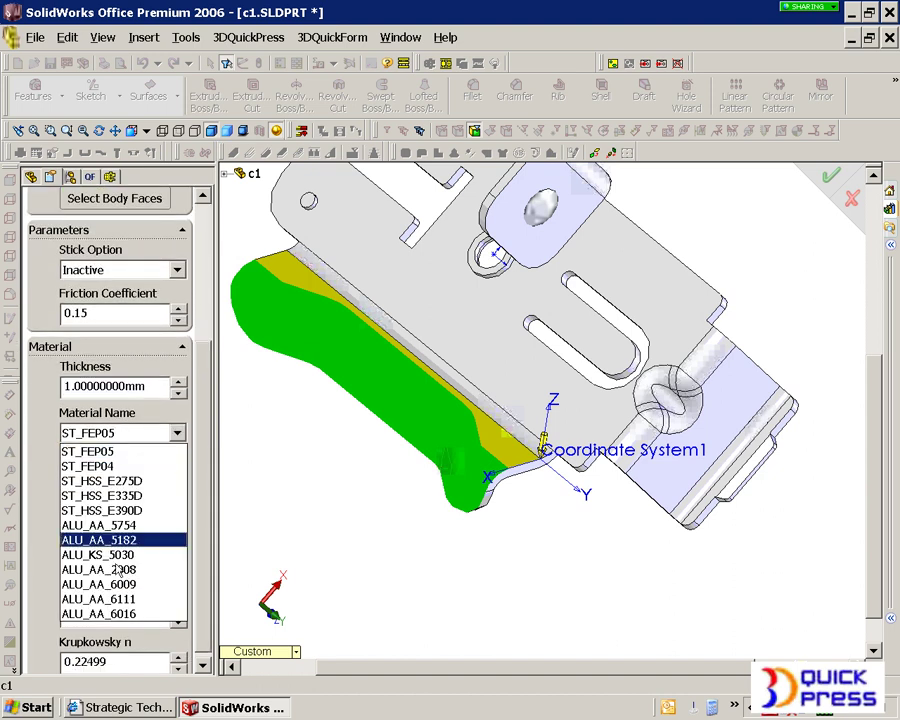
left_click(120, 451)
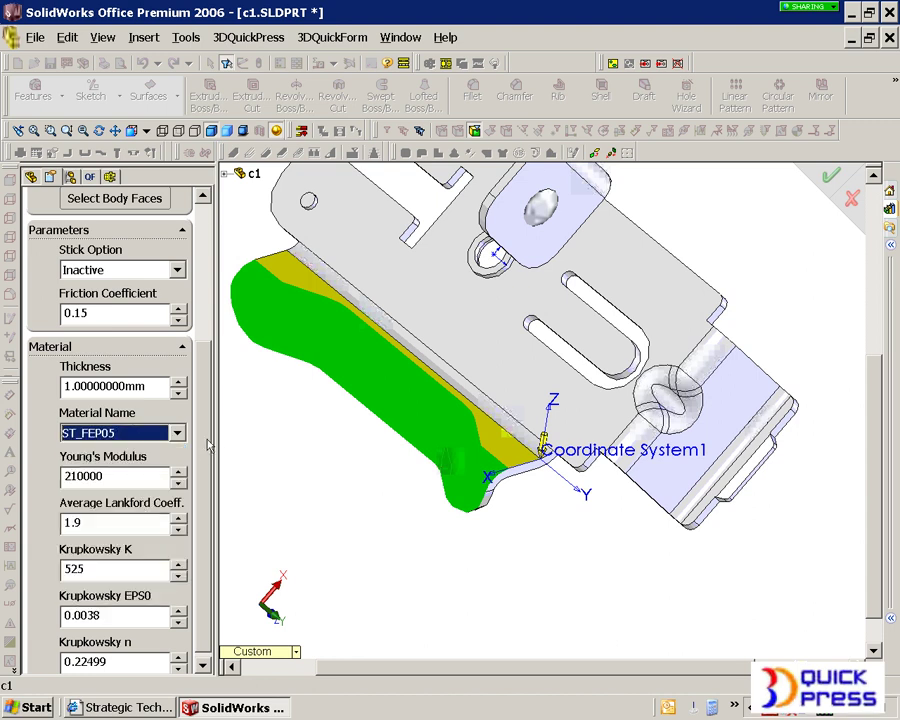
scroll(205, 453, "up", 5)
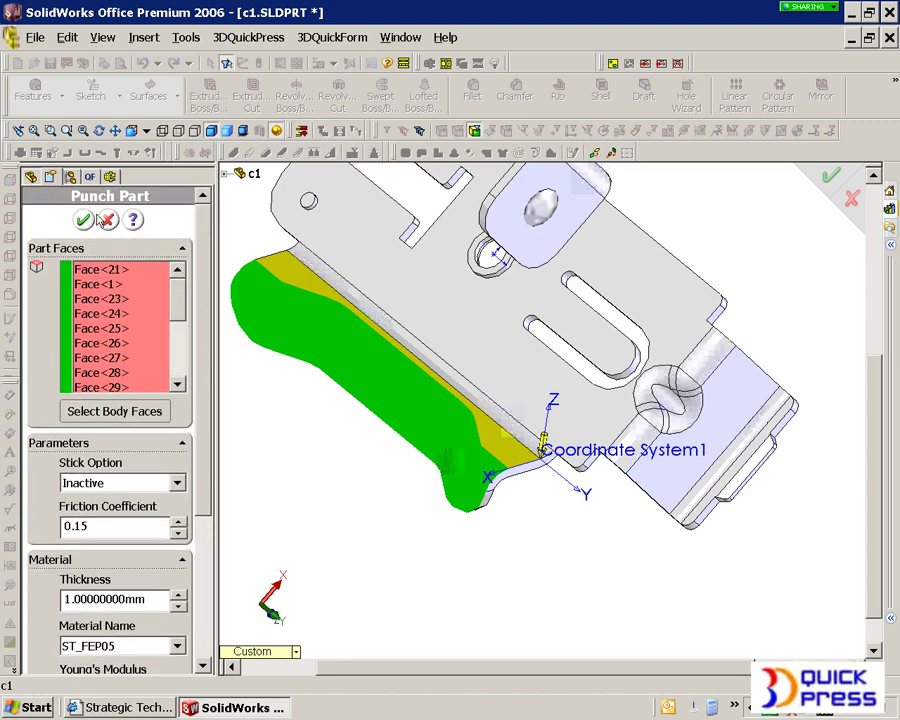
left_click(85, 219)
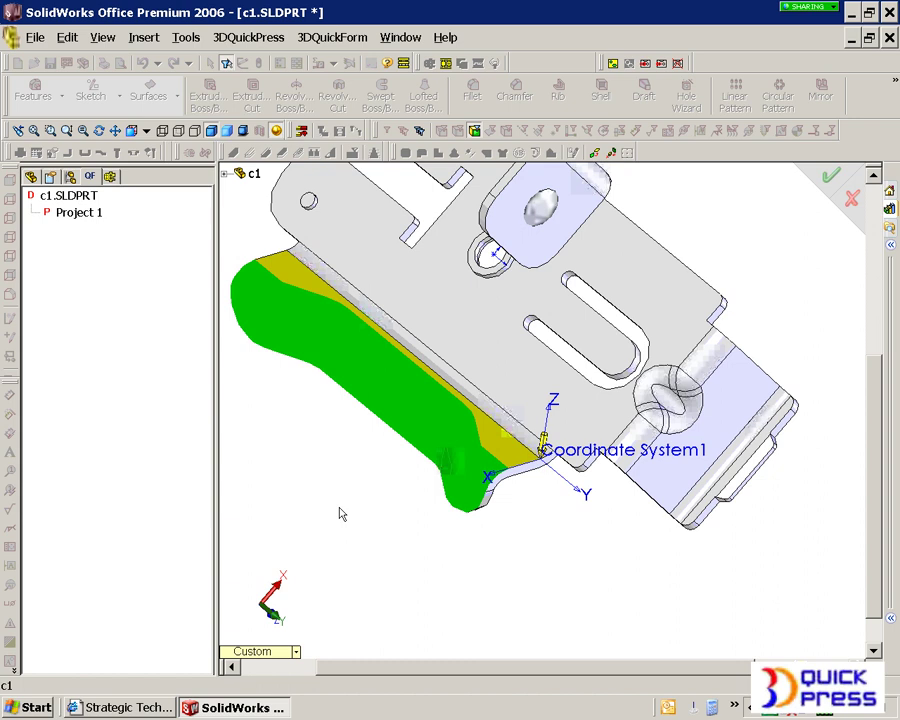
Add a fixed boundary condition on the partial loop of edges between the formed flange faces and the flat strip beside the bend.
right_click(88, 212)
mouse_move(215, 273)
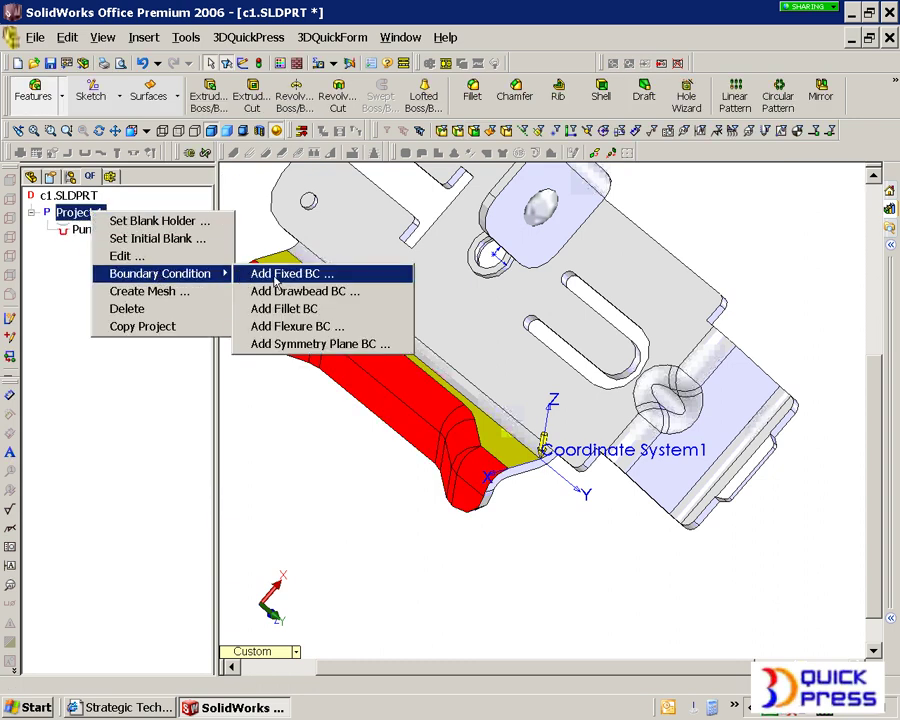
left_click(290, 273)
scroll(345, 298, "up", 3)
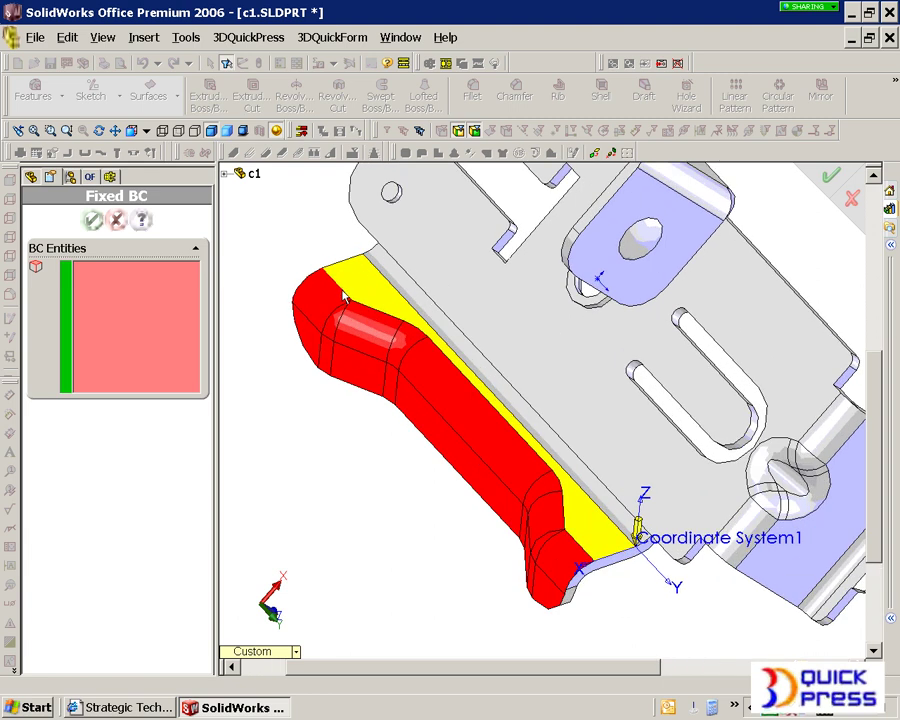
left_click(345, 298)
right_click(575, 541)
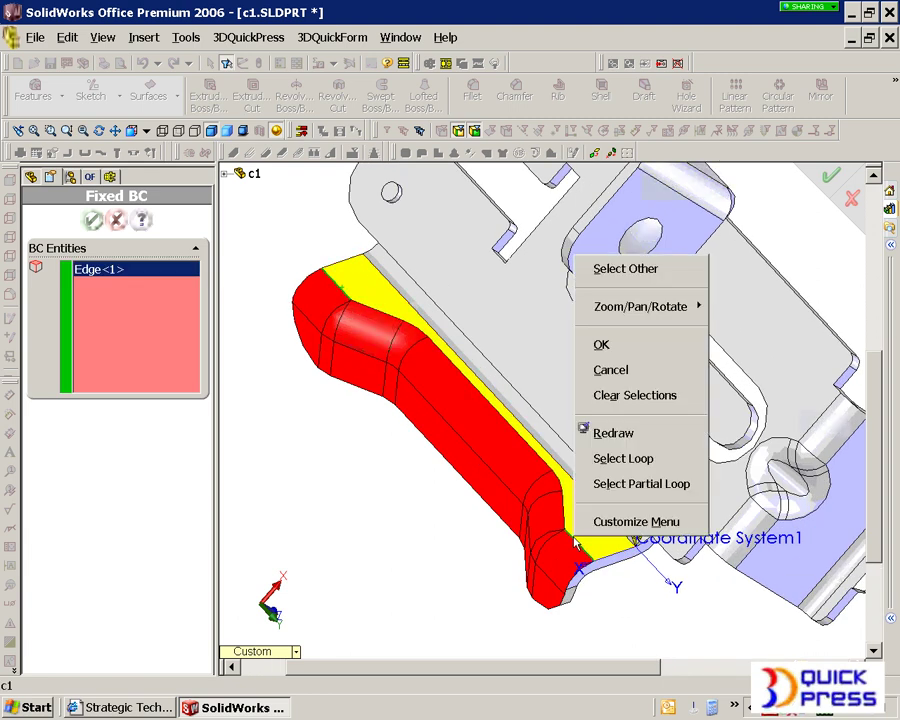
left_click(637, 483)
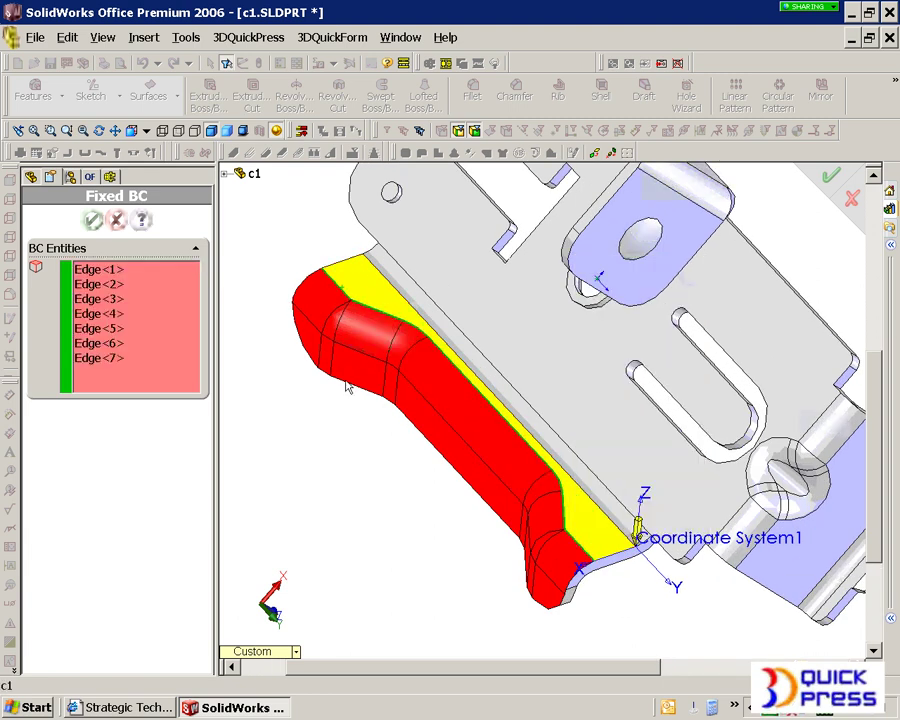
left_click(92, 220)
Create the mesh for Project 1 with a global meshing size of 0.05 and a minimum meshing size of 0.02.
middle_click_drag(428, 466, 507, 505)
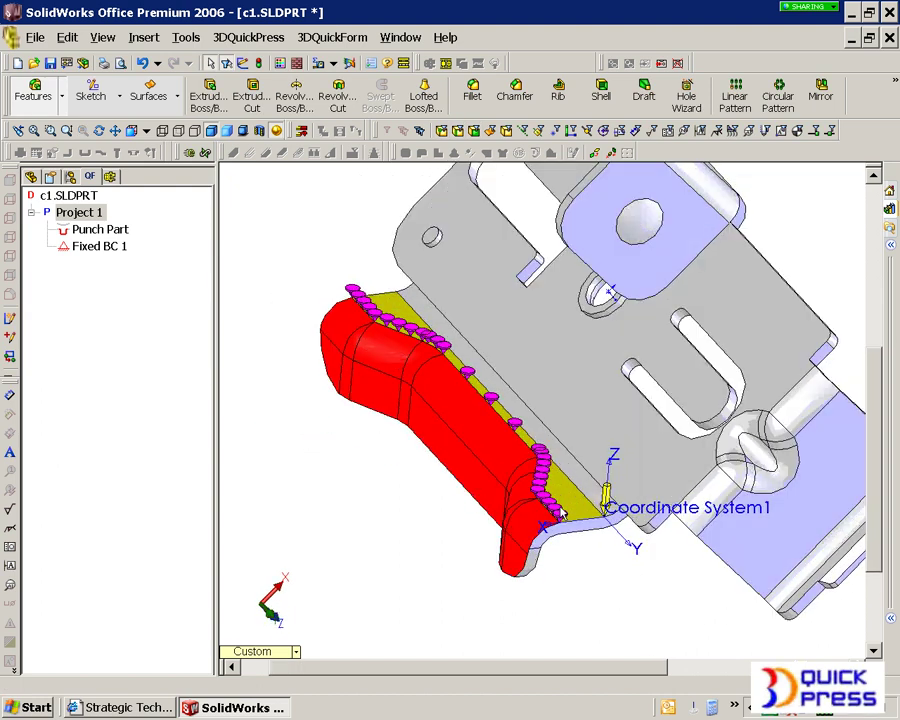
middle_click_drag(399, 430, 383, 428)
key("z")
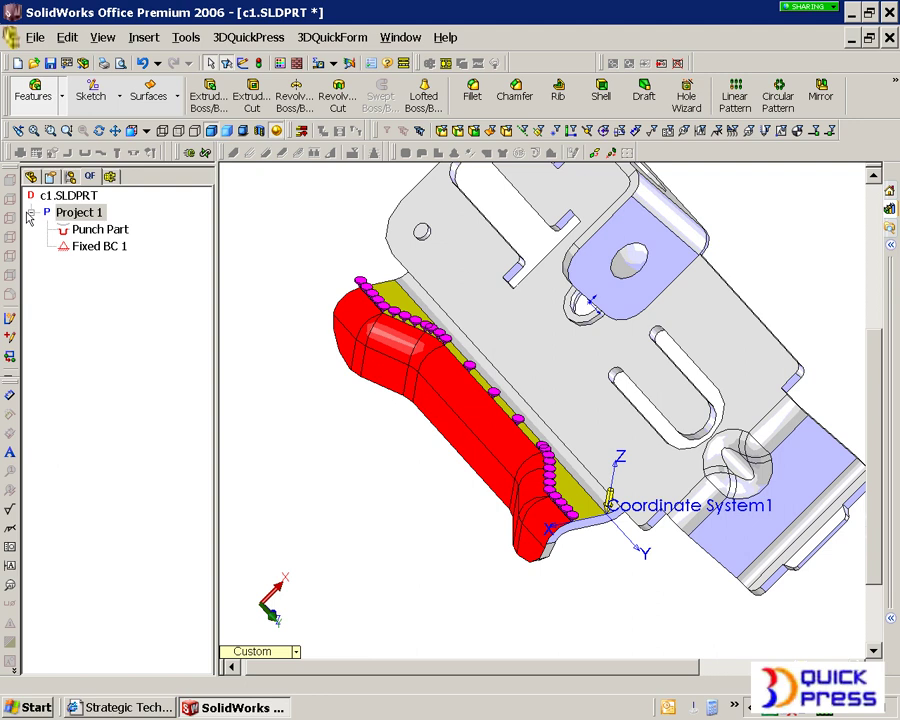
right_click(70, 213)
left_click(122, 291)
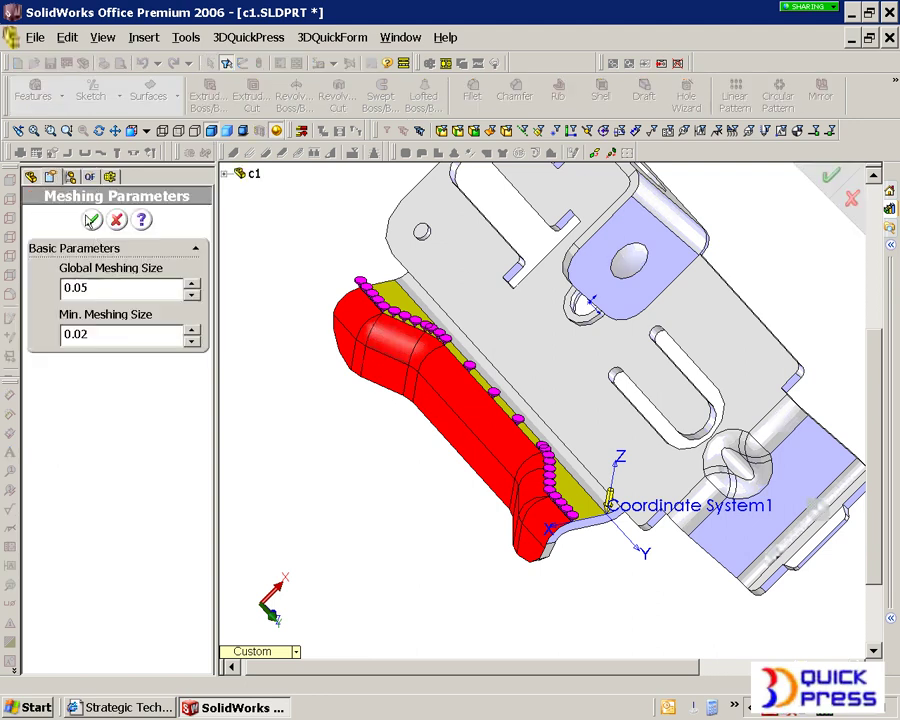
left_click(93, 221)
Run Project 1 to compute the flange's blank outline and hide Coordinate System1.
right_click(86, 214)
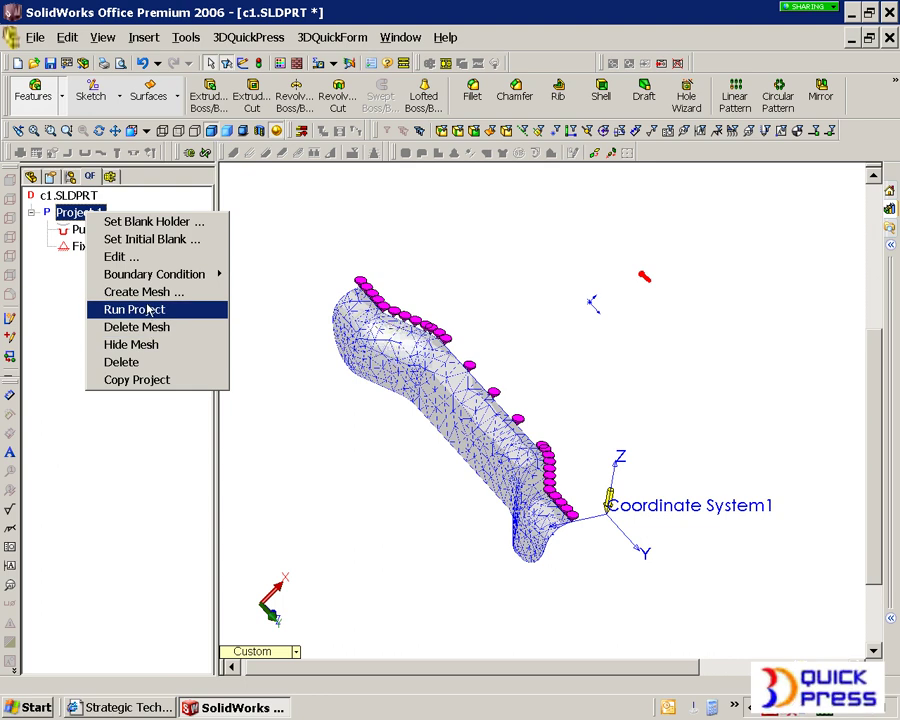
left_click(147, 310)
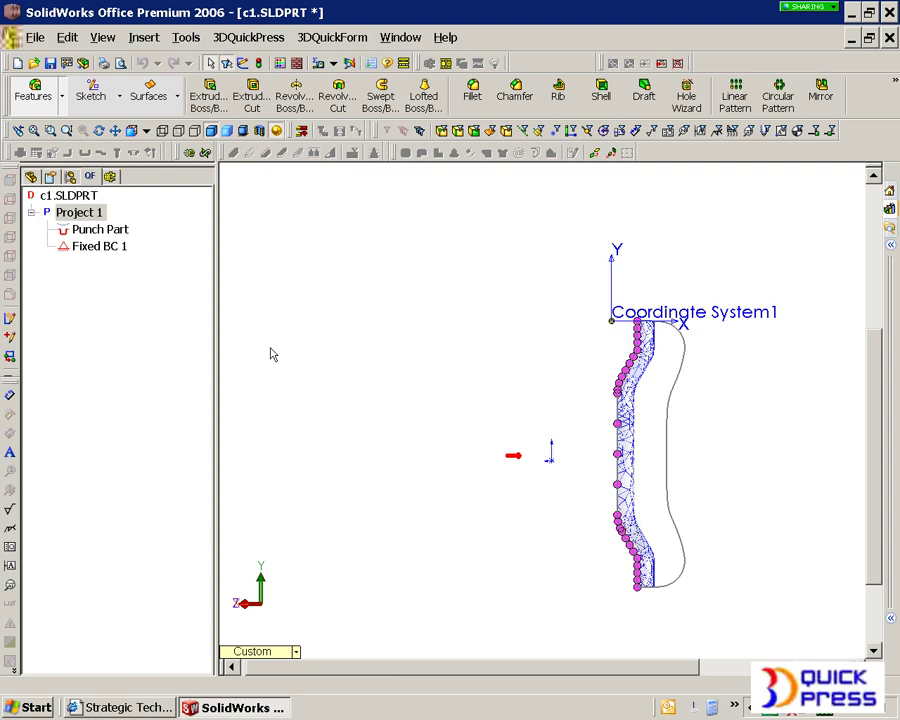
right_click(732, 324)
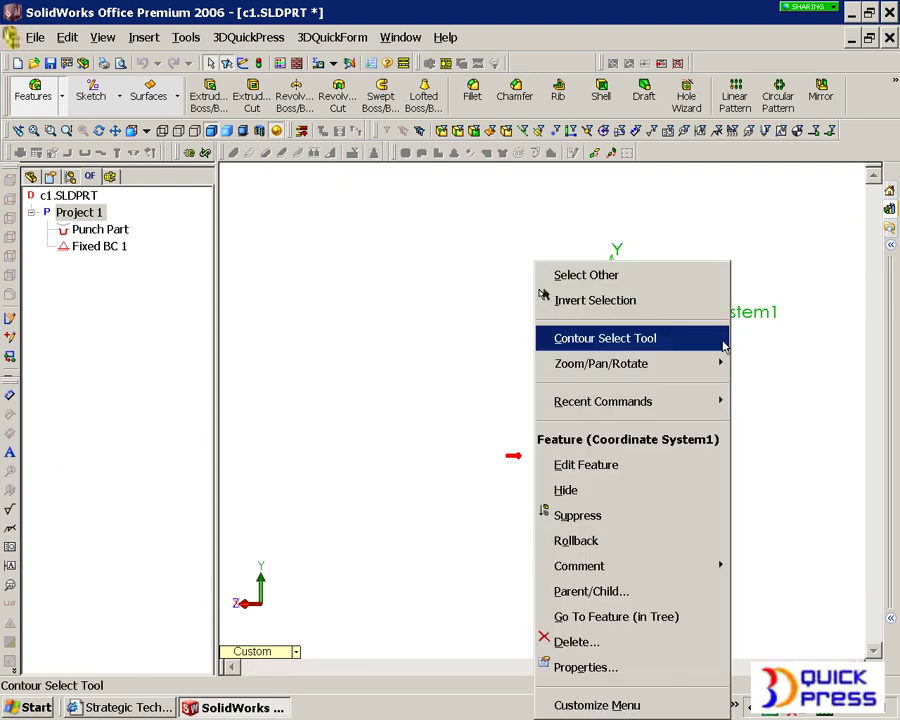
left_click(604, 494)
scroll(604, 494, "up", 4)
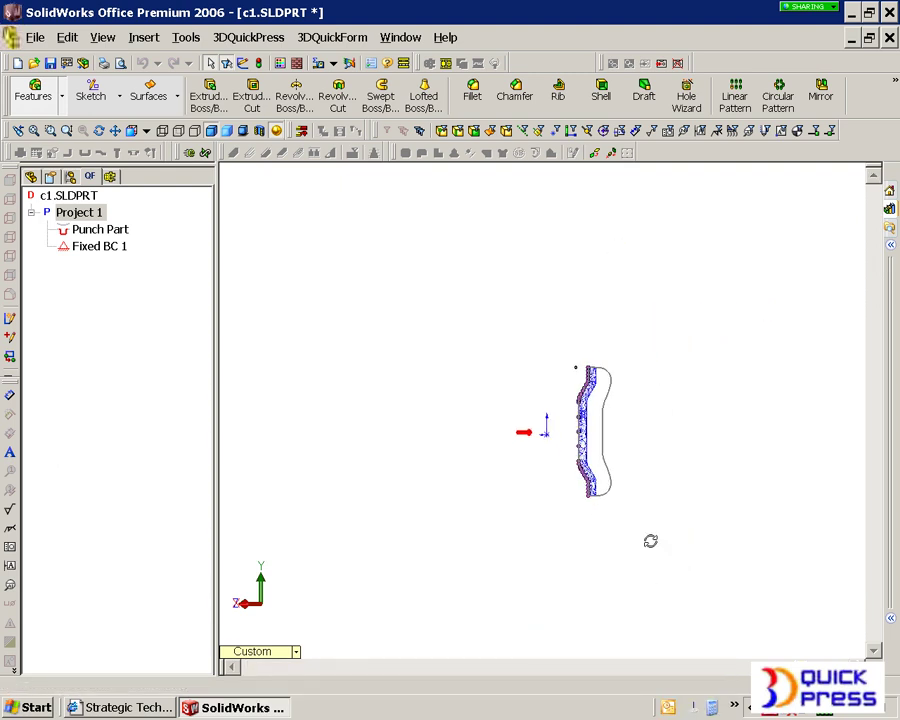
middle_click_drag(651, 541, 590, 484)
scroll(591, 485, "down", 10)
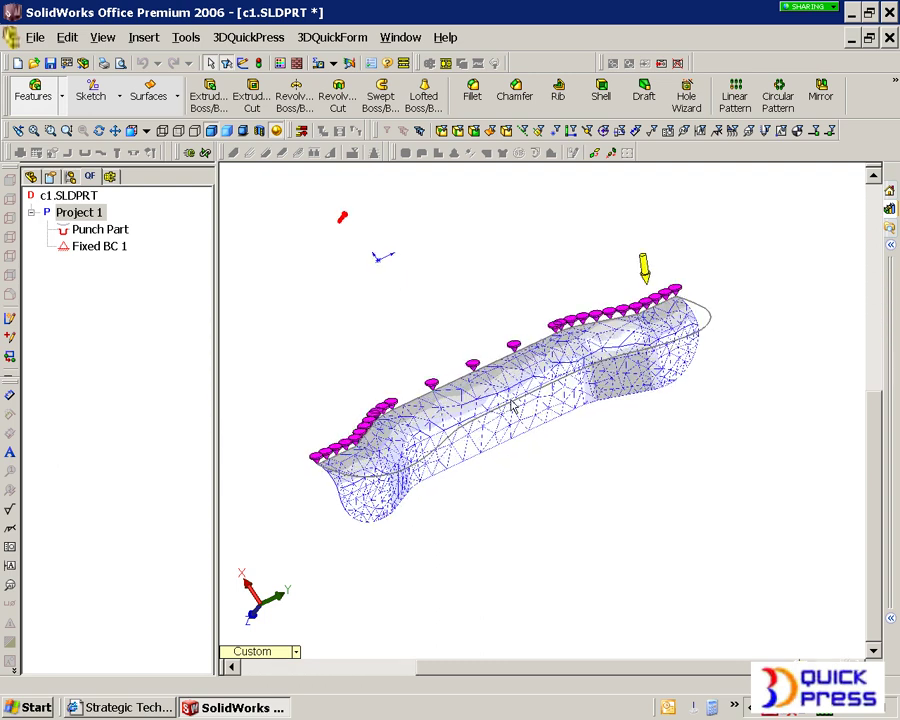
Show the project's thinning contour plot on the formed flange, then return to the mesh display.
right_click(94, 217)
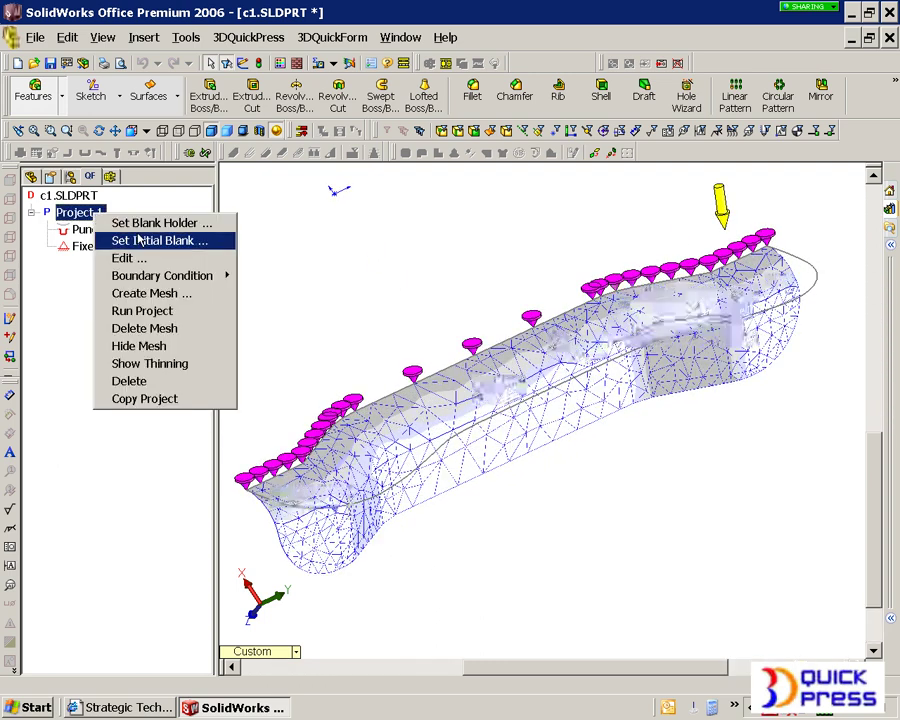
left_click(150, 363)
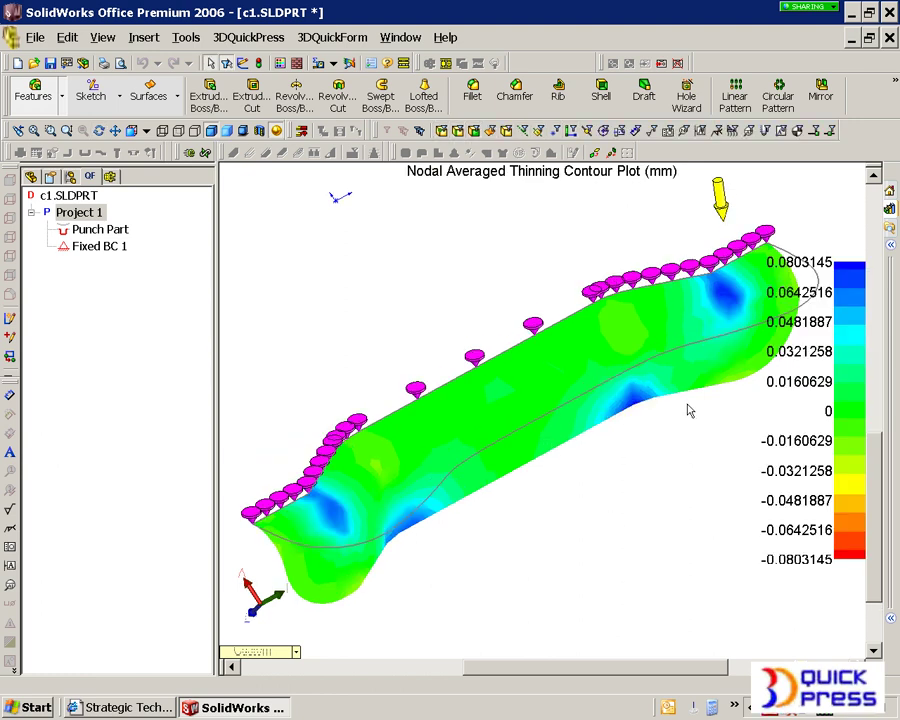
scroll(628, 391, "up", 1)
left_click_drag(330, 327, 295, 327)
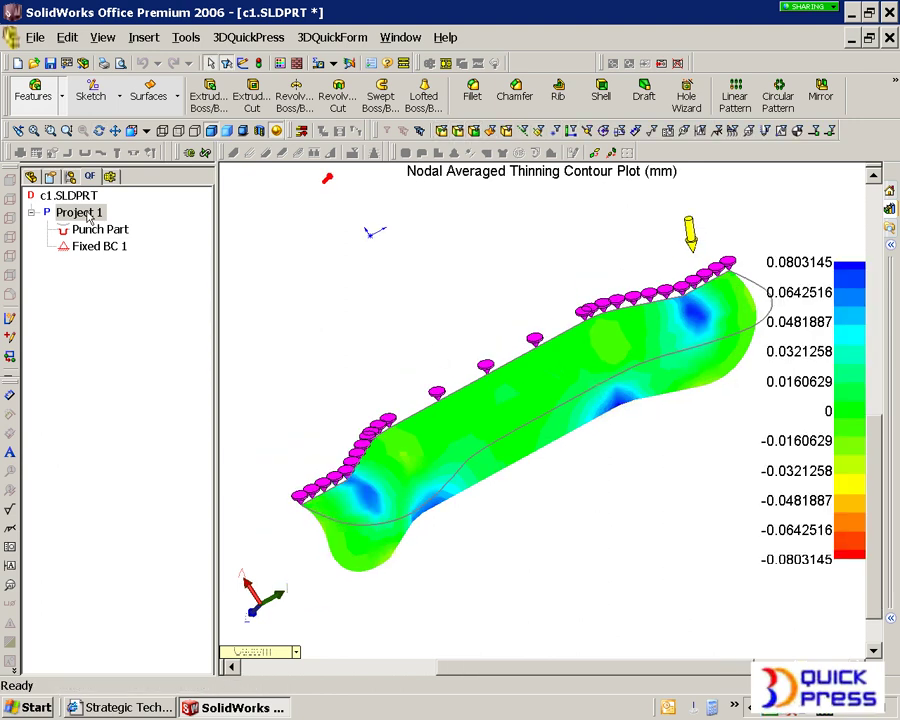
right_click(89, 218)
left_click(92, 222)
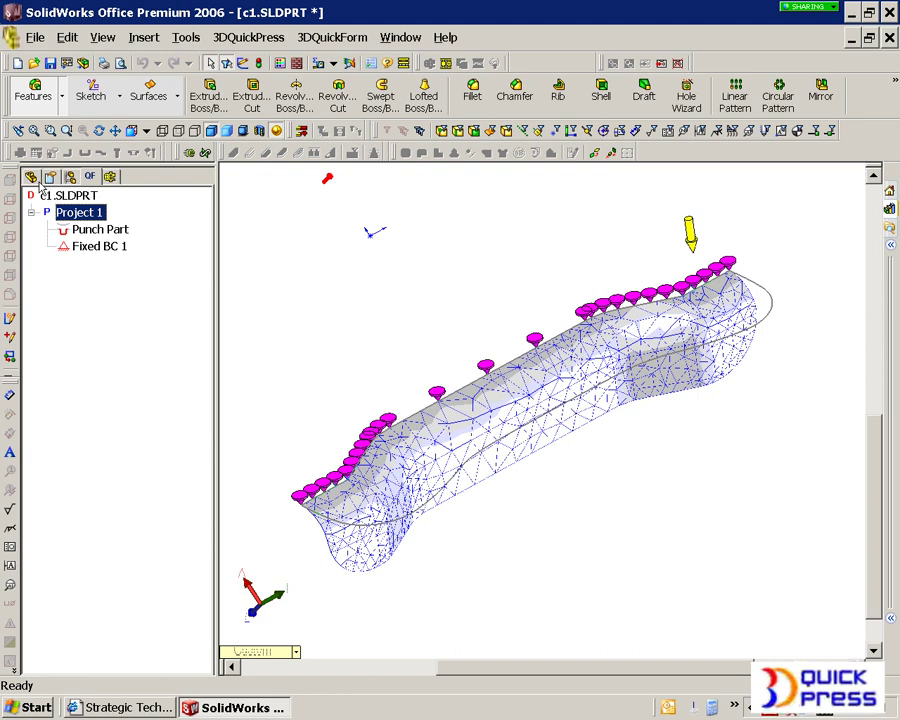
Return to the part's feature tree and open Project 1 Output Sketch 1 for editing.
left_click(31, 177)
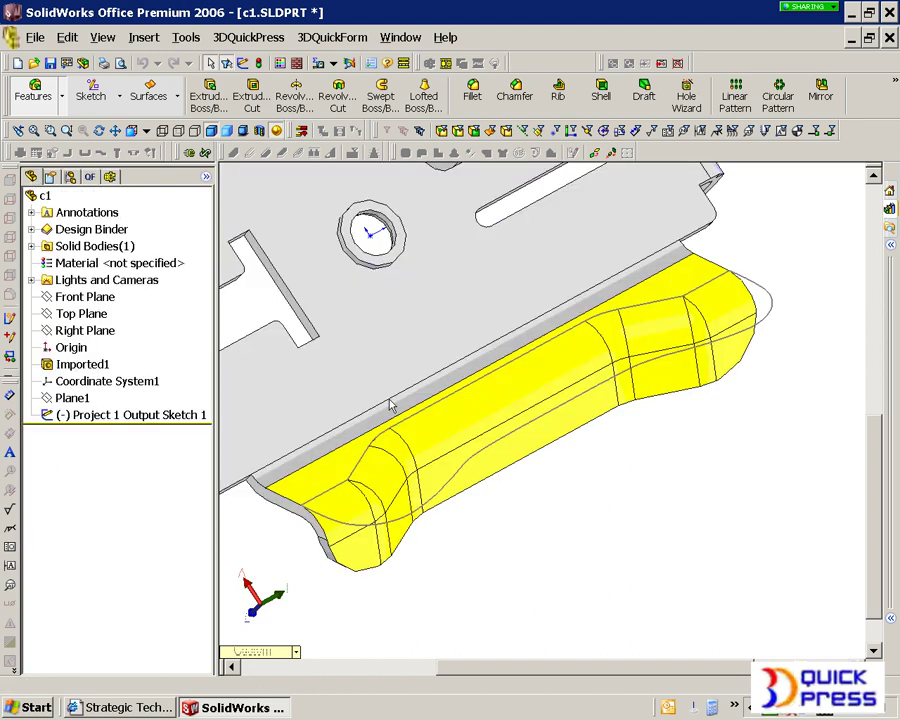
middle_click_drag(390, 402, 416, 430)
scroll(514, 437, "up", 1)
middle_click_drag(515, 442, 438, 470)
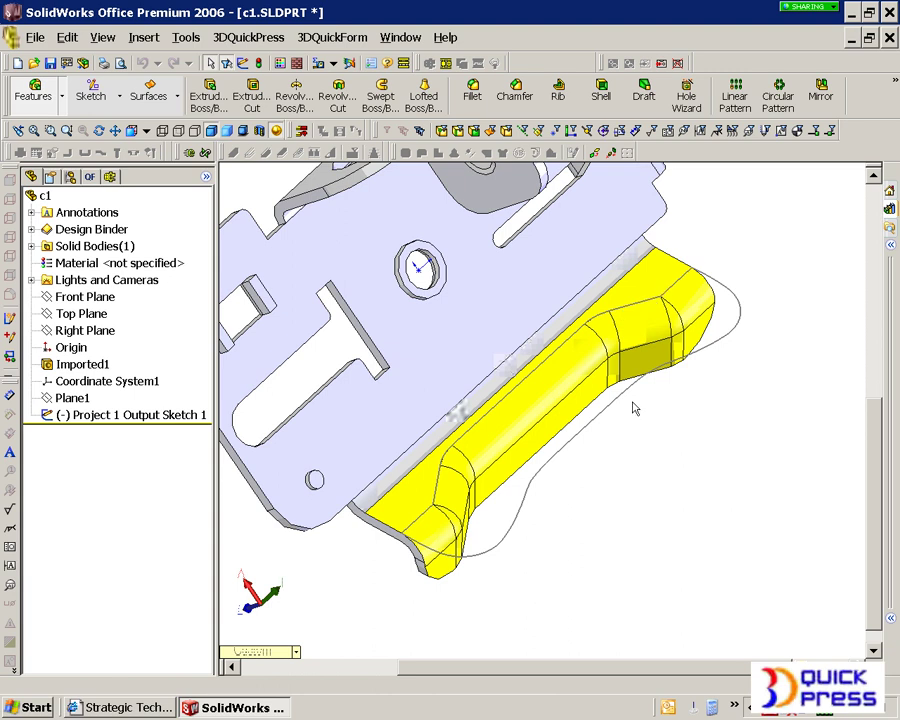
left_click(115, 416)
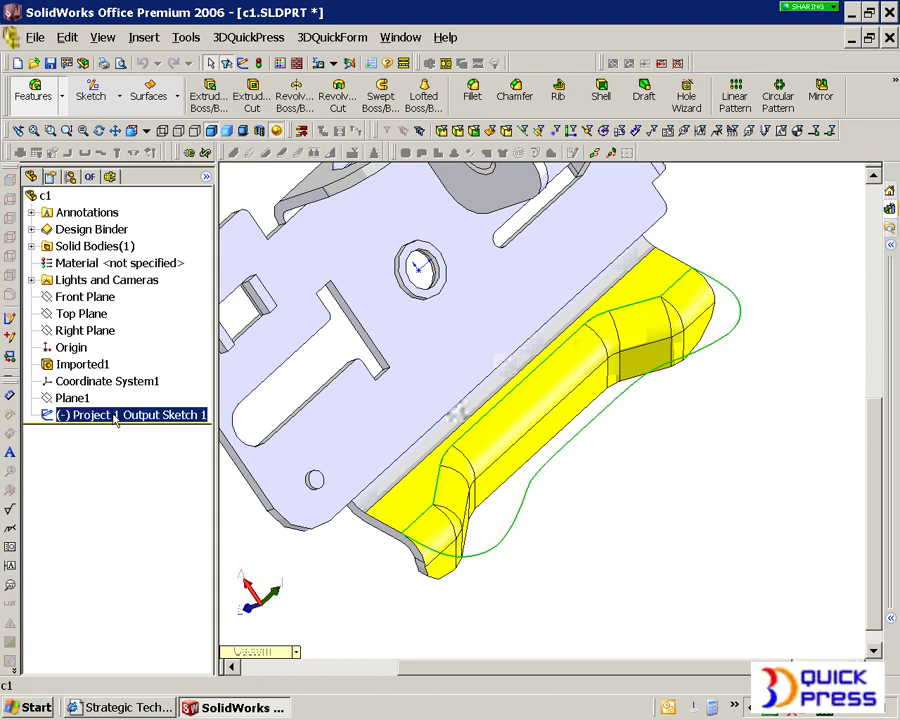
right_click(115, 418)
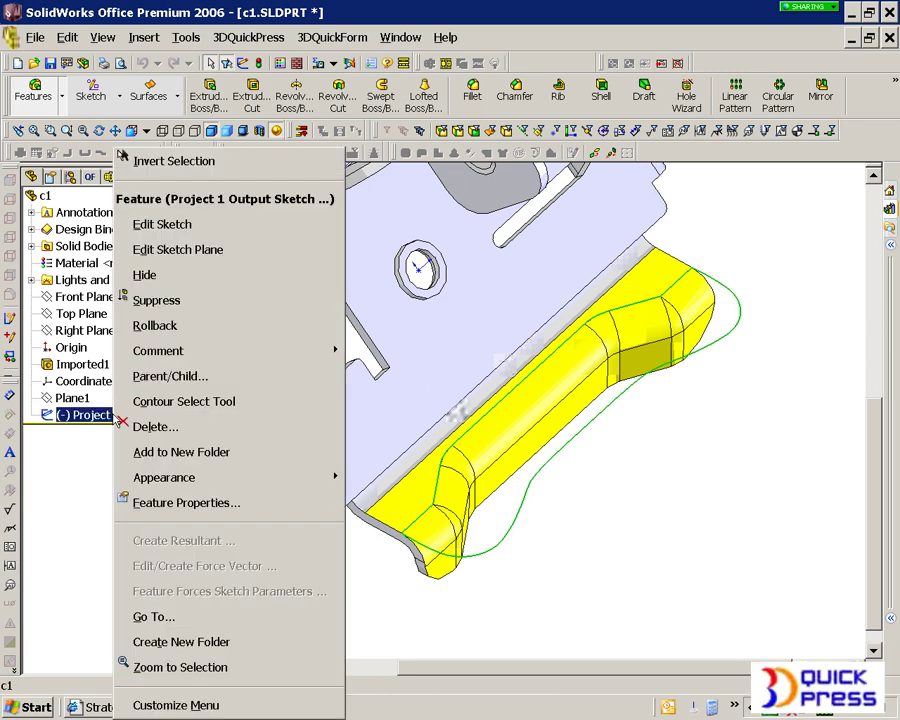
left_click(136, 233)
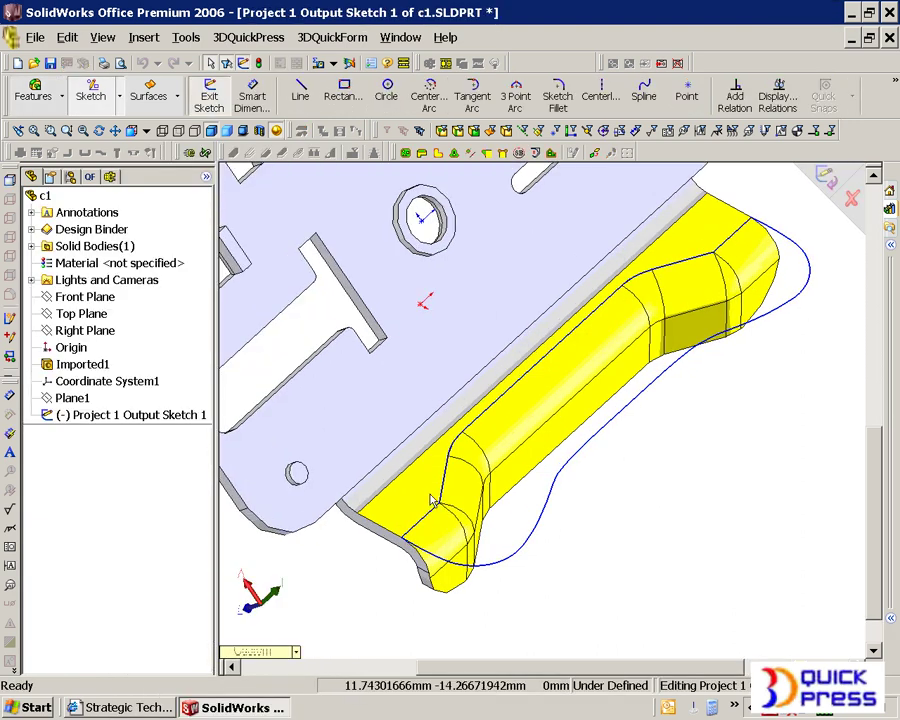
Delete the two short straight end lines of the output sketch that lie along the flange's fixed boundary.
scroll(430, 498, "down", 3)
left_click(439, 518)
scroll(727, 338, "up", 3)
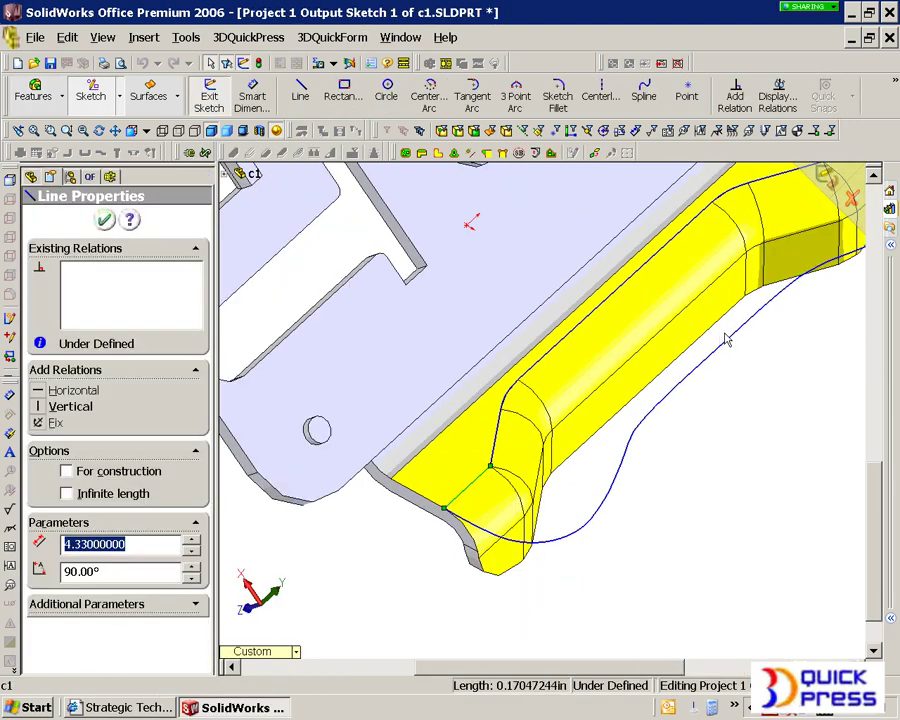
scroll(740, 268, "down", 3)
left_click(711, 227, "ctrl")
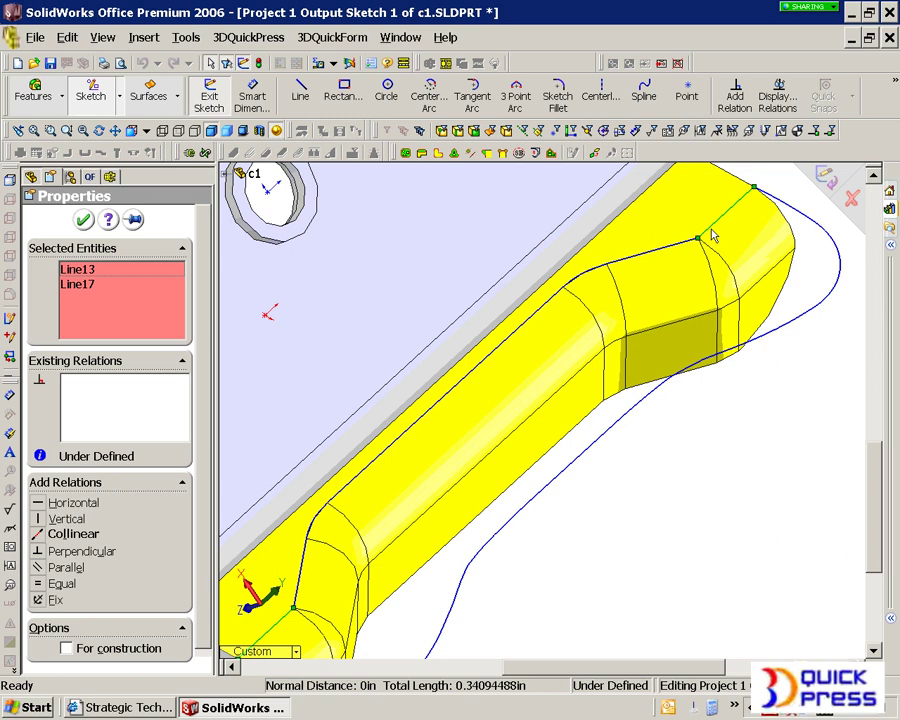
key("Delete")
Delete the remaining chain of connected lines and arcs along the flange's fixed boundary, keeping the outer blank curve.
left_click(678, 250)
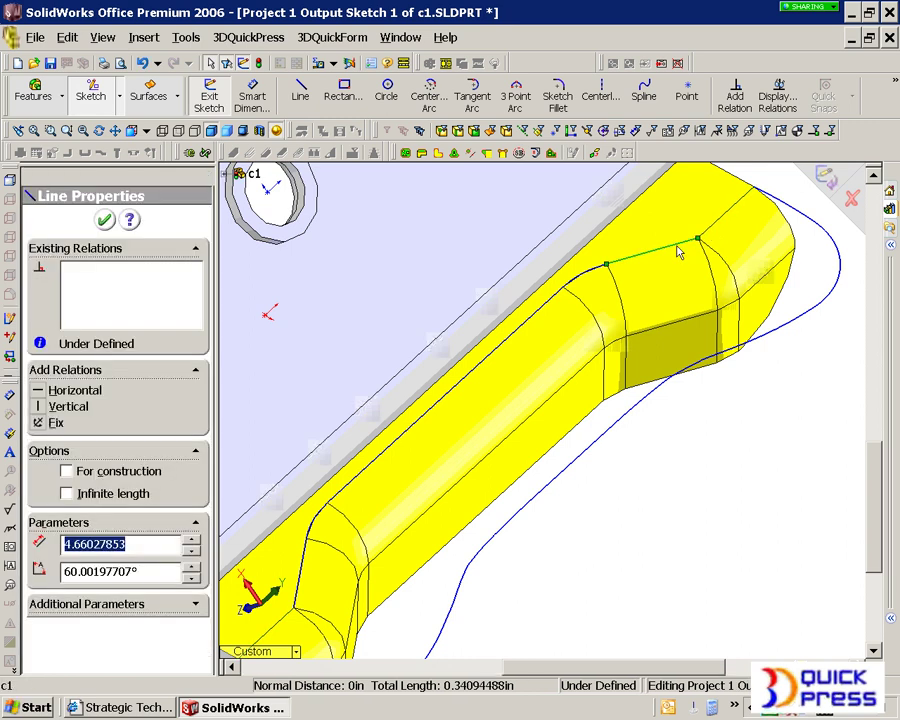
right_click(674, 250)
left_click(749, 118)
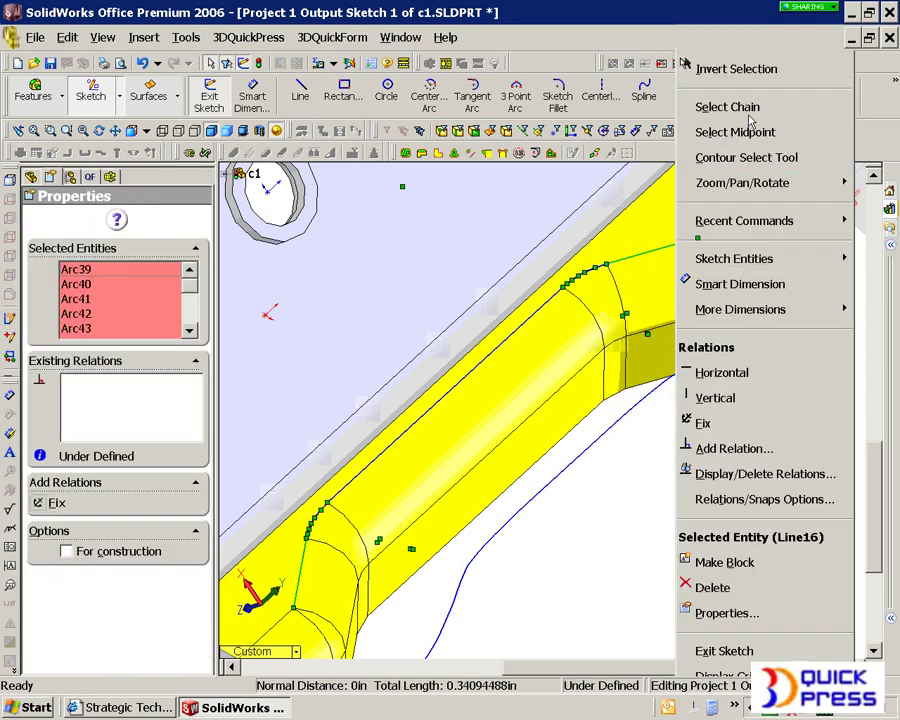
key("Escape")
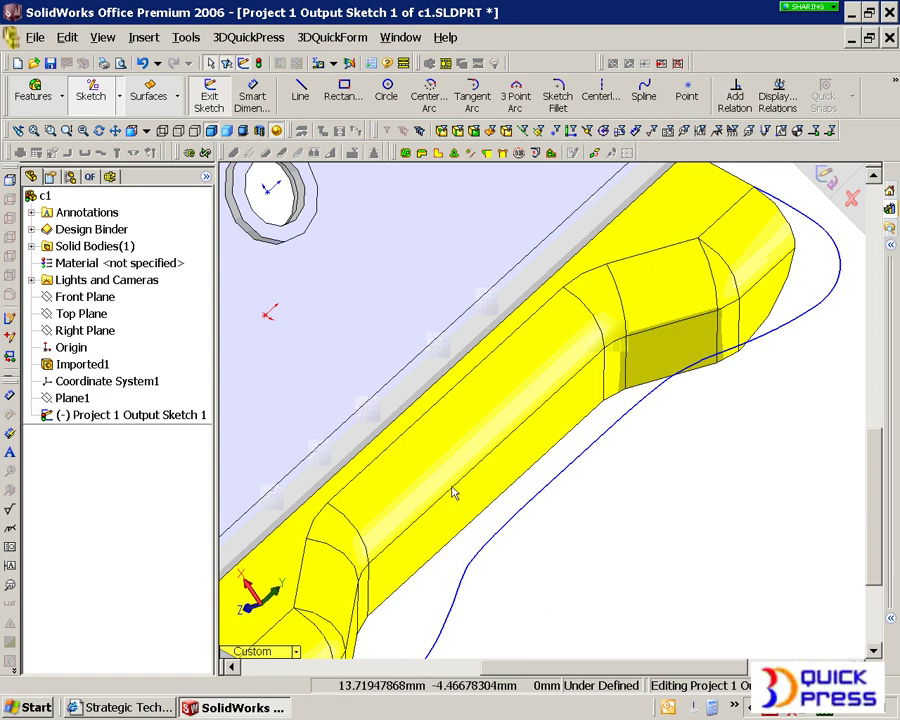
Convert the partial loop of model edges between the formed faces and the flat strip into sketch entities.
scroll(396, 535, "down", 3)
left_click(390, 540)
left_click(386, 533)
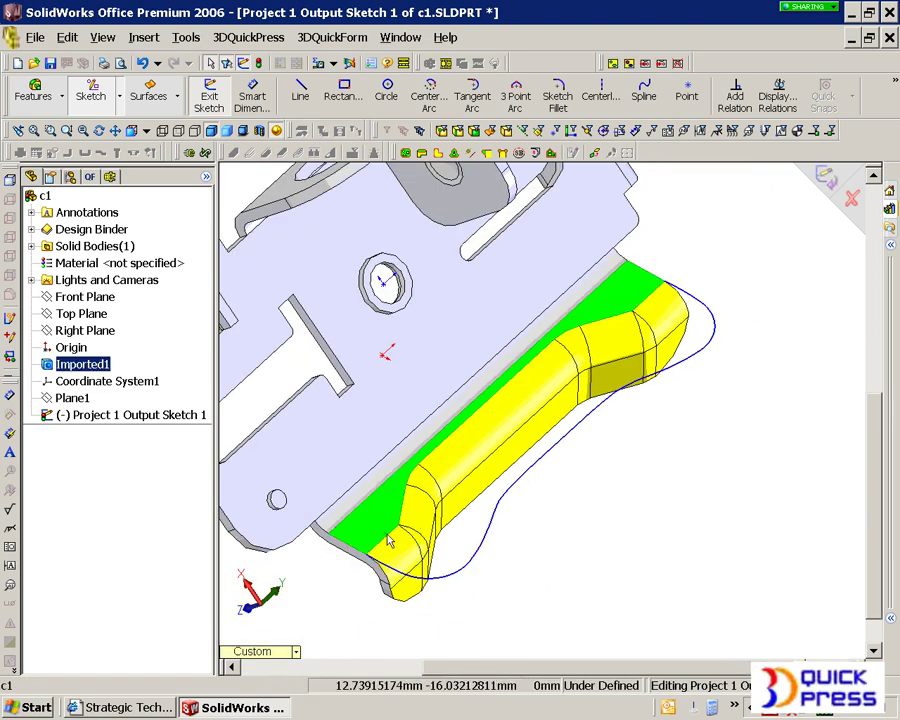
left_click(387, 535)
right_click(642, 311)
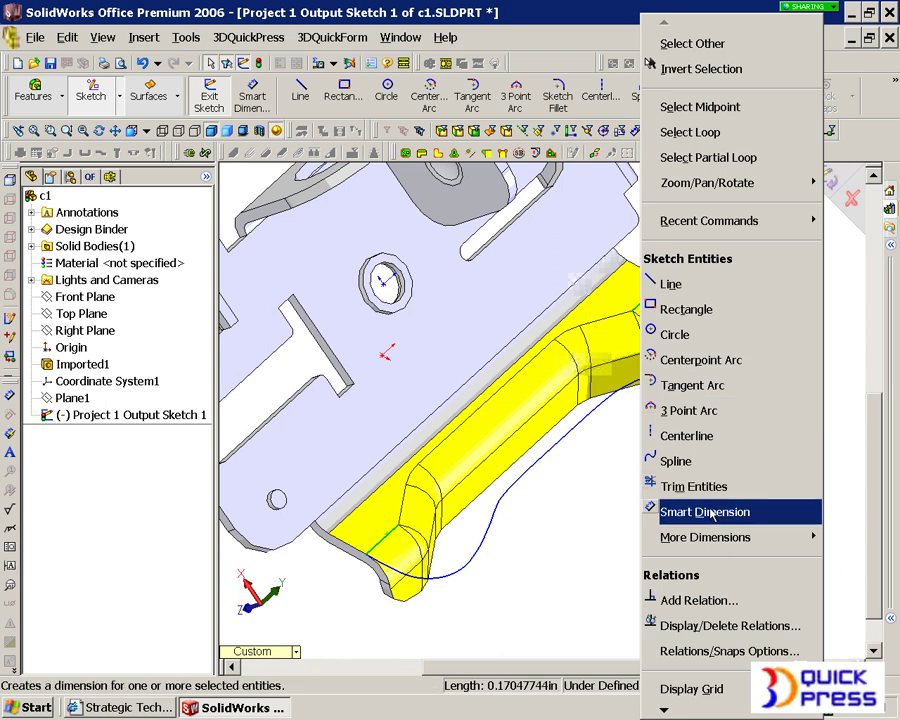
left_click(745, 157)
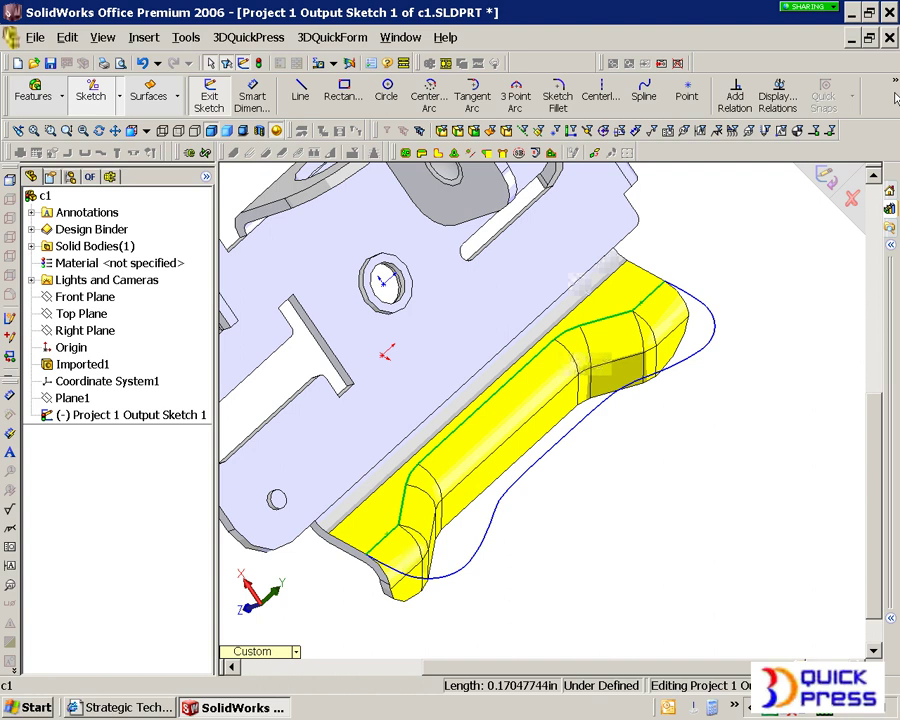
left_click(895, 88)
left_click(815, 137)
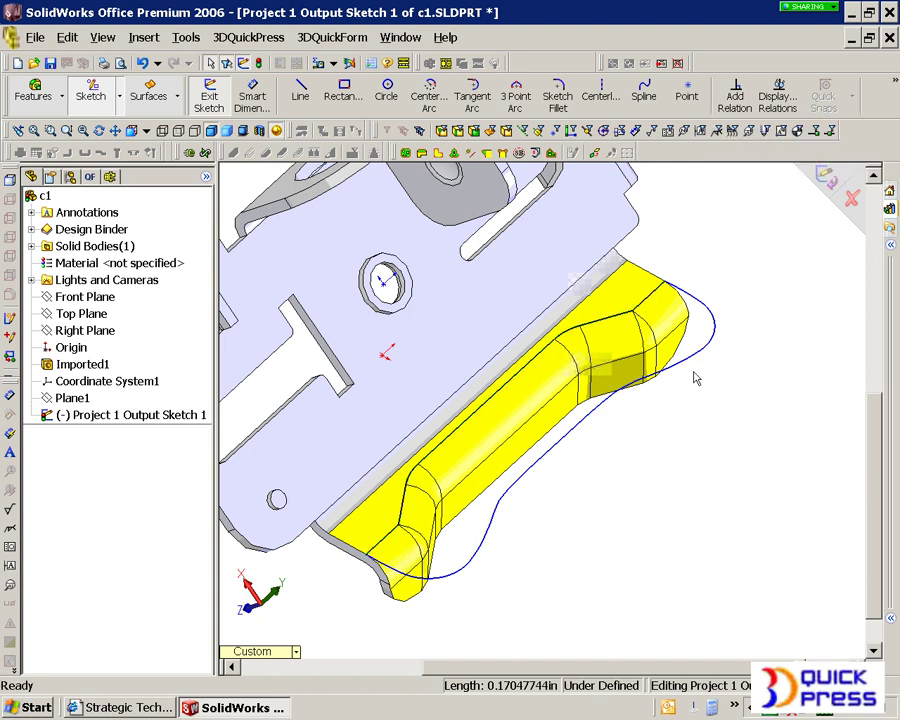
Corner-trim the outer blank curve with the converted edge line at the flange end farther from the small round hole.
scroll(660, 290, "down", 4)
scroll(650, 267, "down", 6)
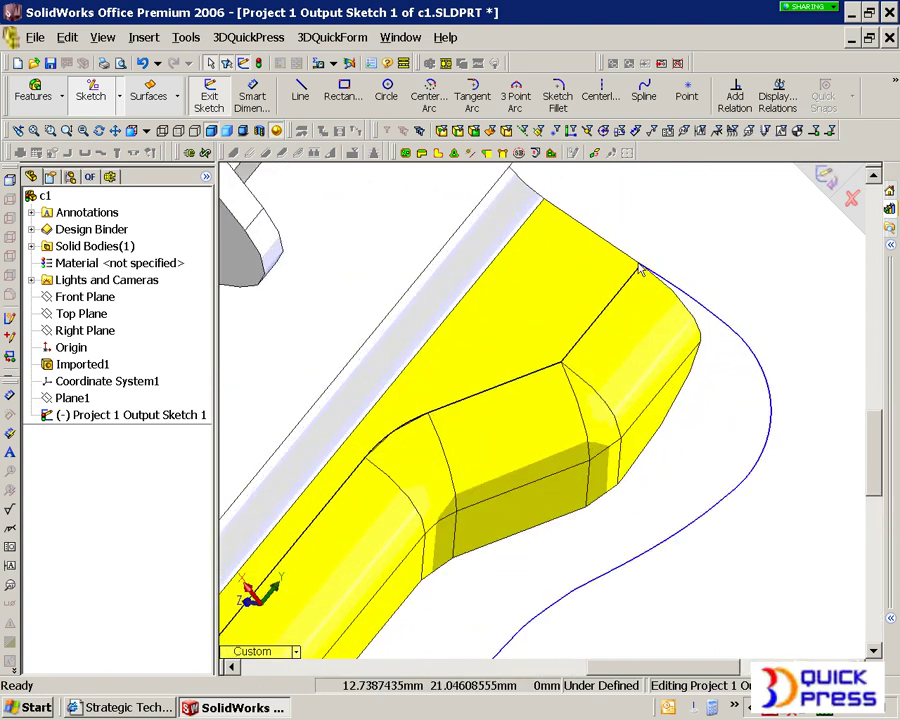
scroll(600, 315, "down", 2)
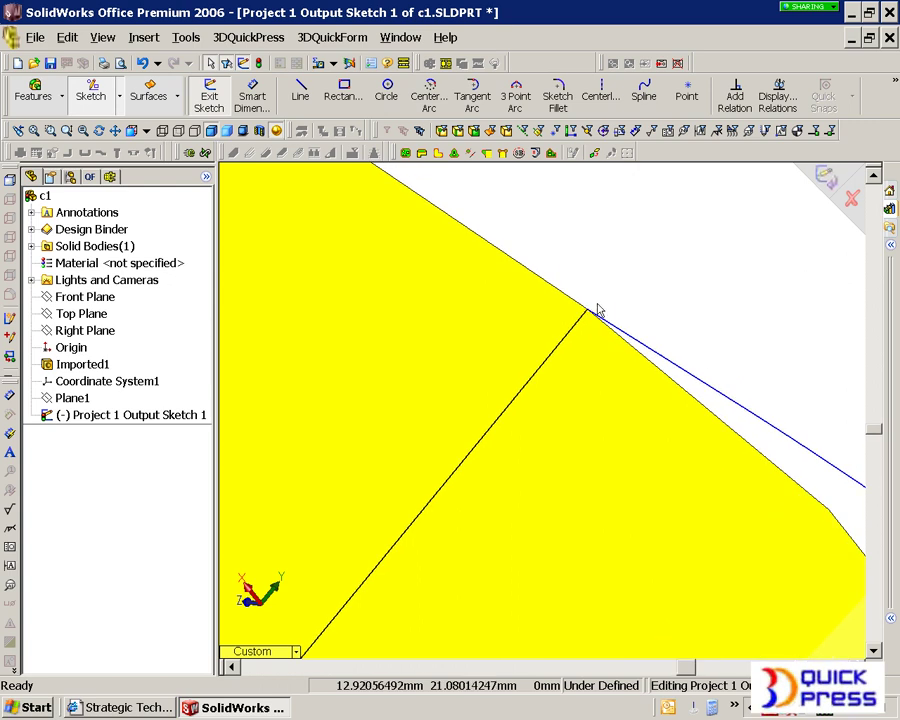
right_click(568, 300)
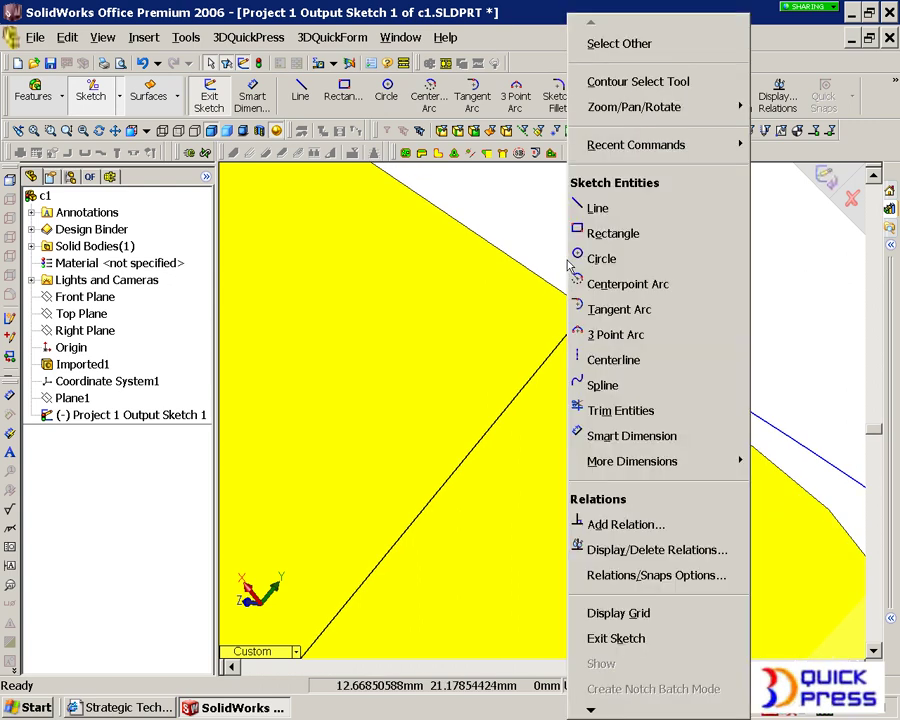
left_click(625, 411)
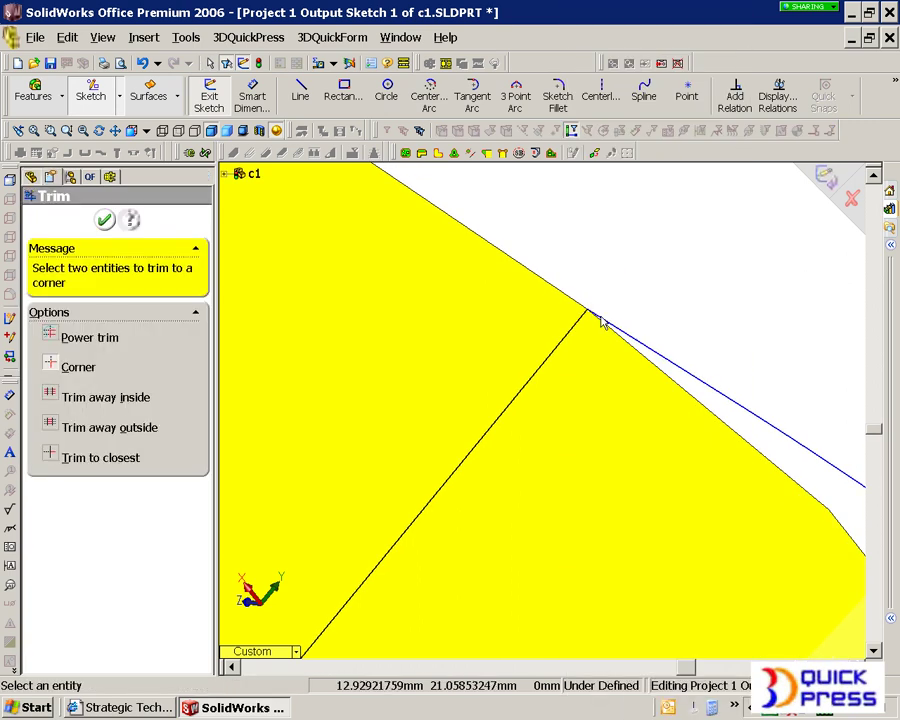
left_click(597, 318)
left_click(581, 325)
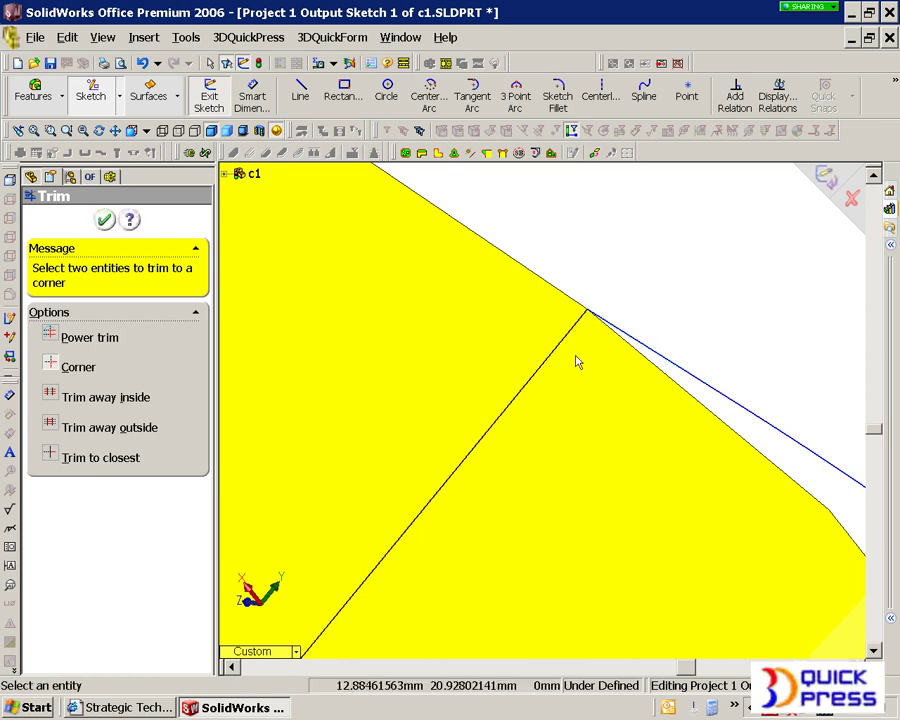
Corner-trim the outer blank curve with the converted edge line at the flange end nearest the small round hole.
middle_click_drag(574, 360, 466, 572)
scroll(462, 574, "up", 5)
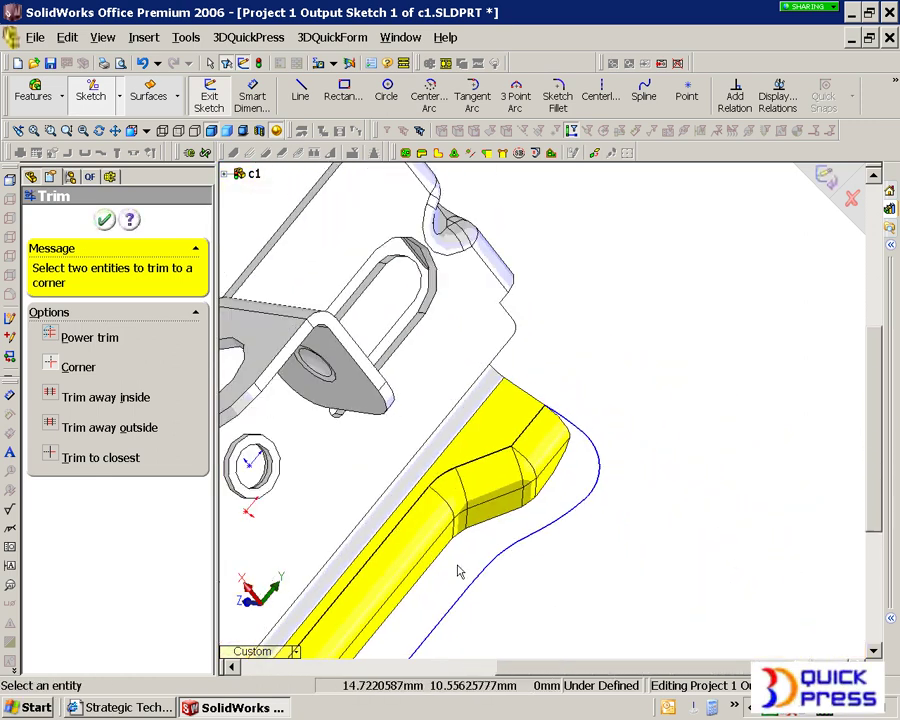
scroll(424, 587, "down", 8)
scroll(383, 597, "down", 5)
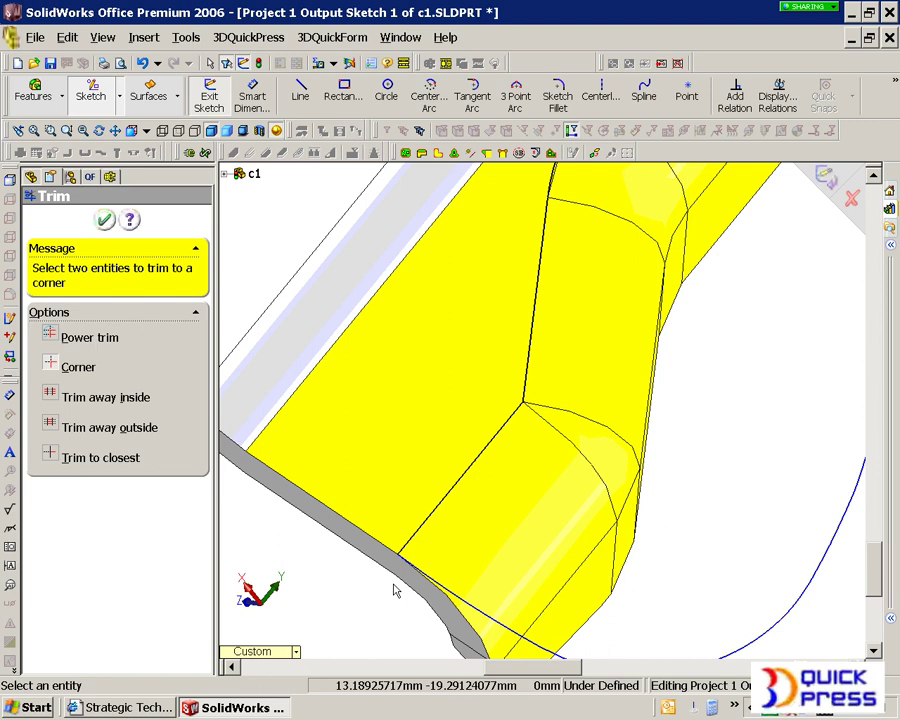
scroll(420, 545, "down", 4)
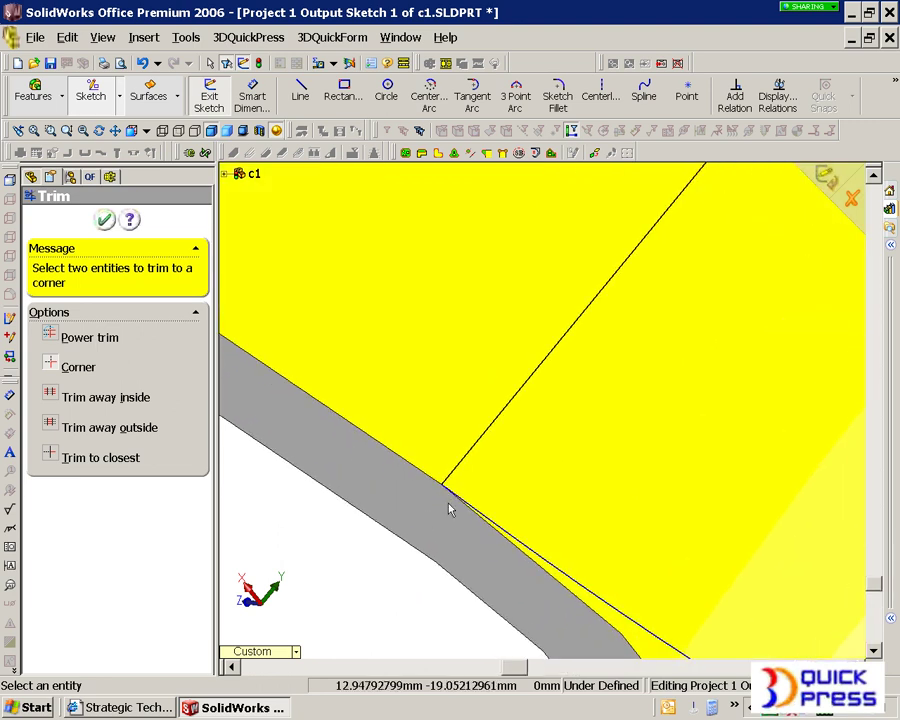
left_click(455, 497)
left_click(454, 477)
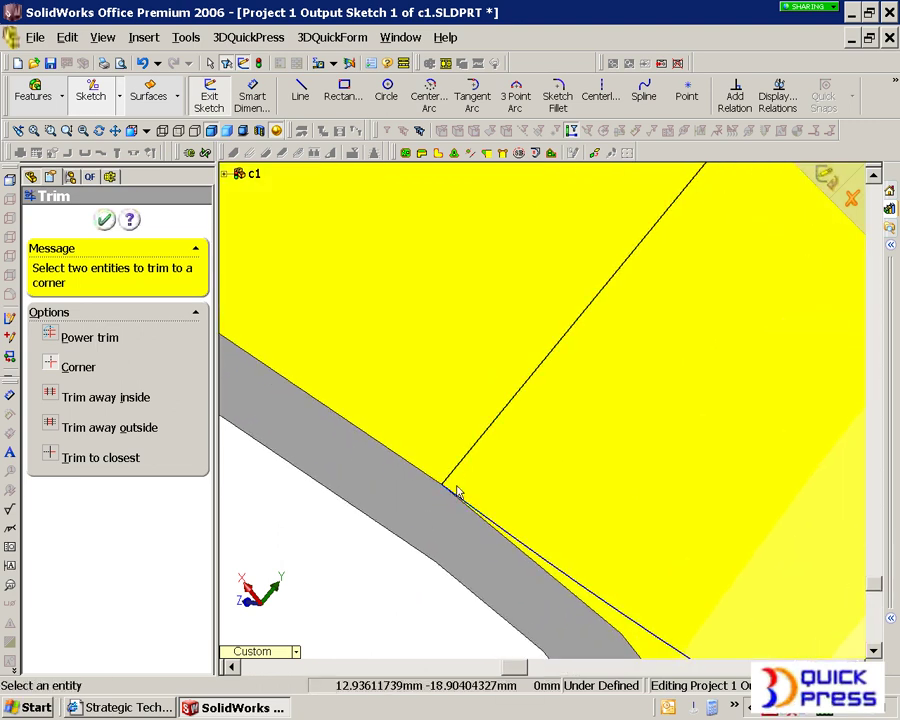
Finish corner trimming and create a planar surface from Project 1 Output Sketch 1.
scroll(457, 505, "up", 3)
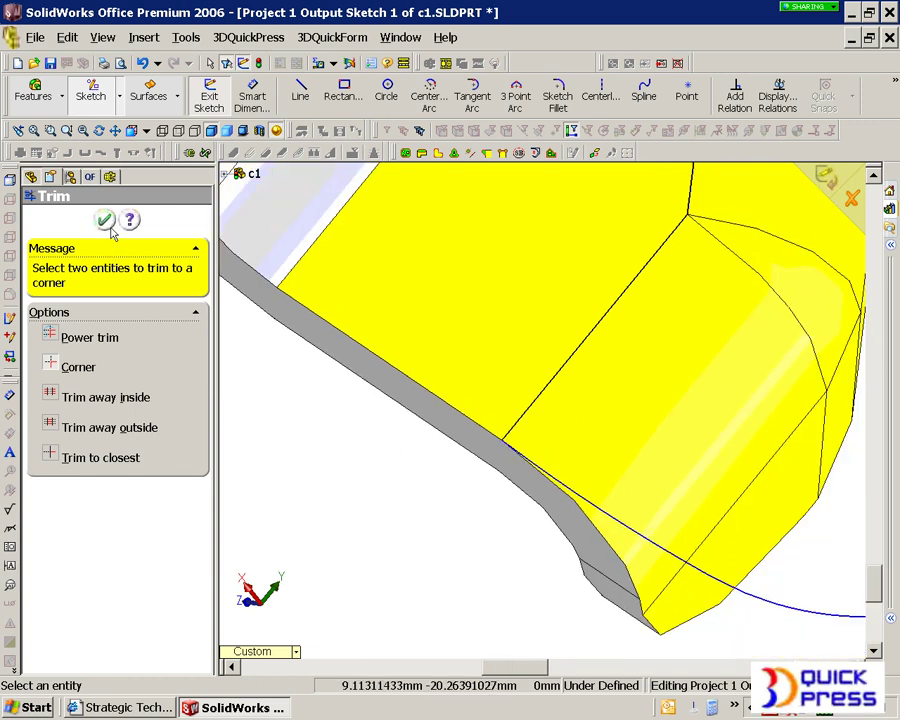
left_click(105, 220)
scroll(412, 565, "up", 5)
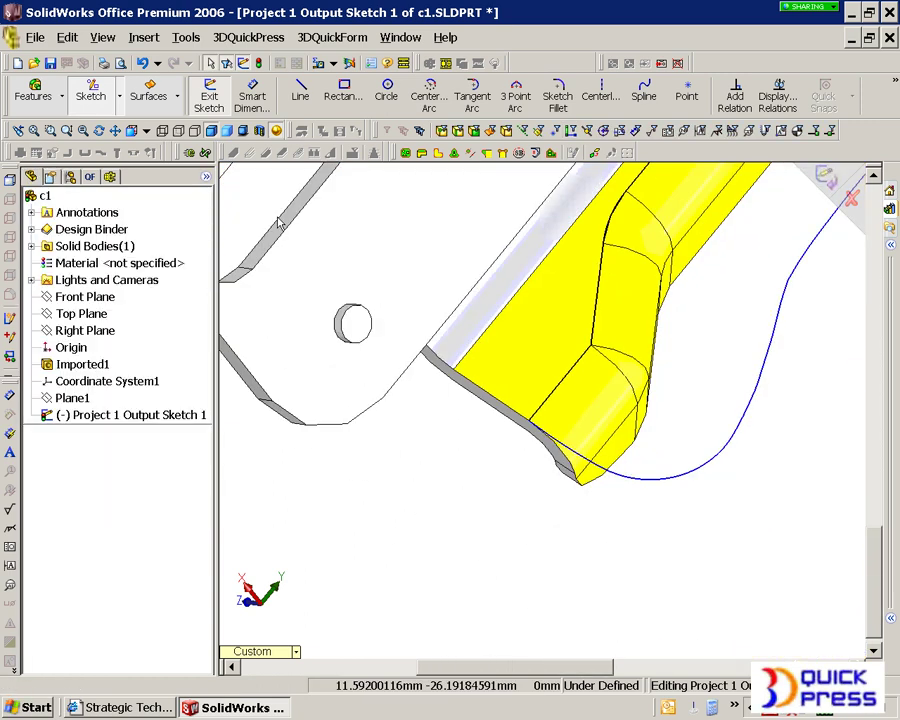
left_click(148, 95)
left_click(380, 95)
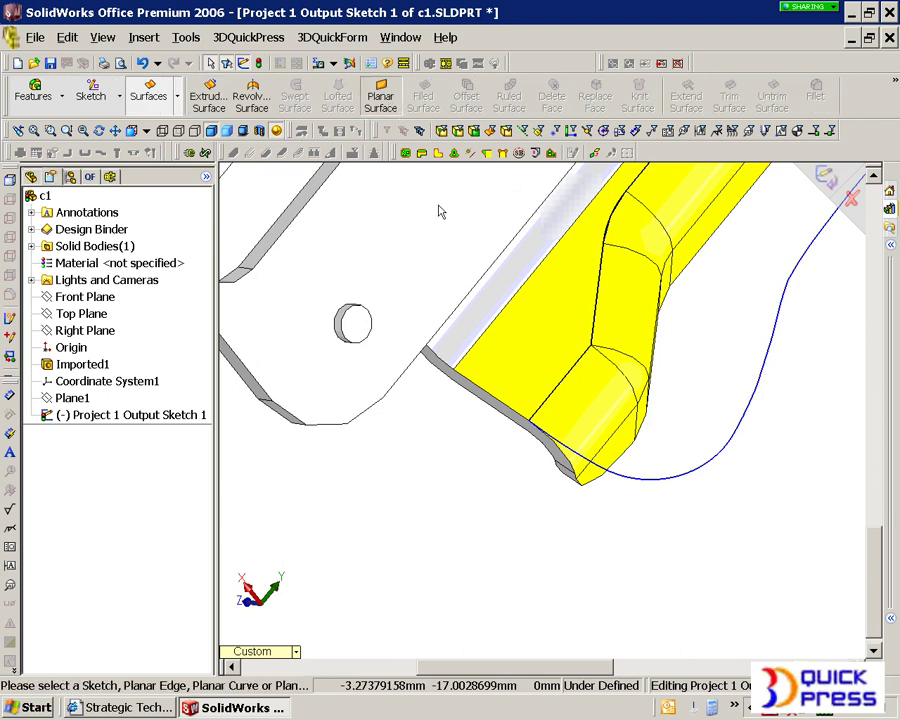
left_click(80, 220)
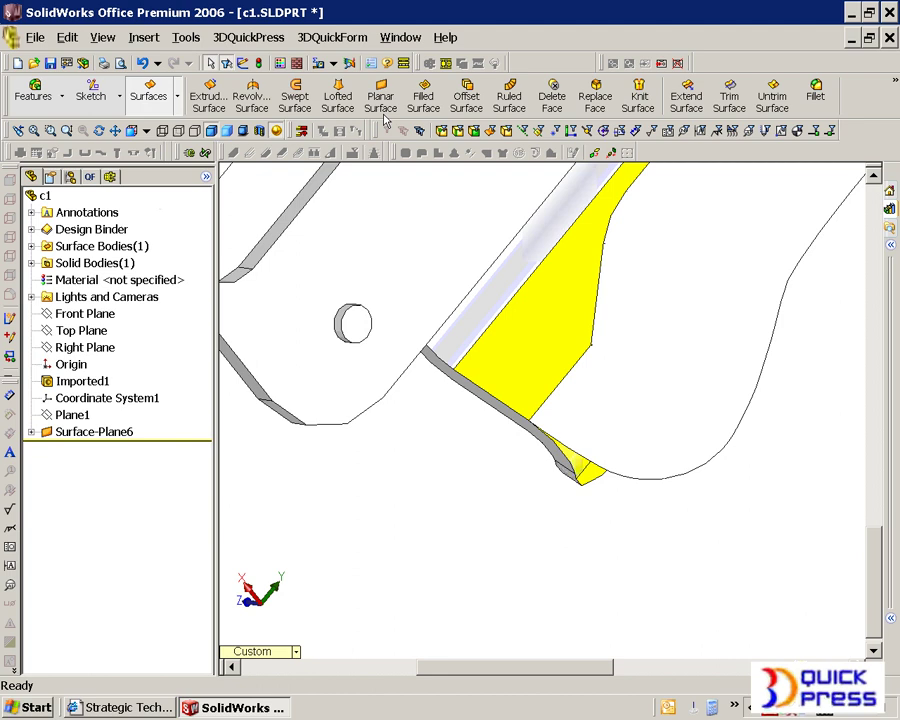
Create an offset surface 1 mm from the new planar blank surface, with the offset direction reversed.
left_click(470, 100)
left_click(693, 386)
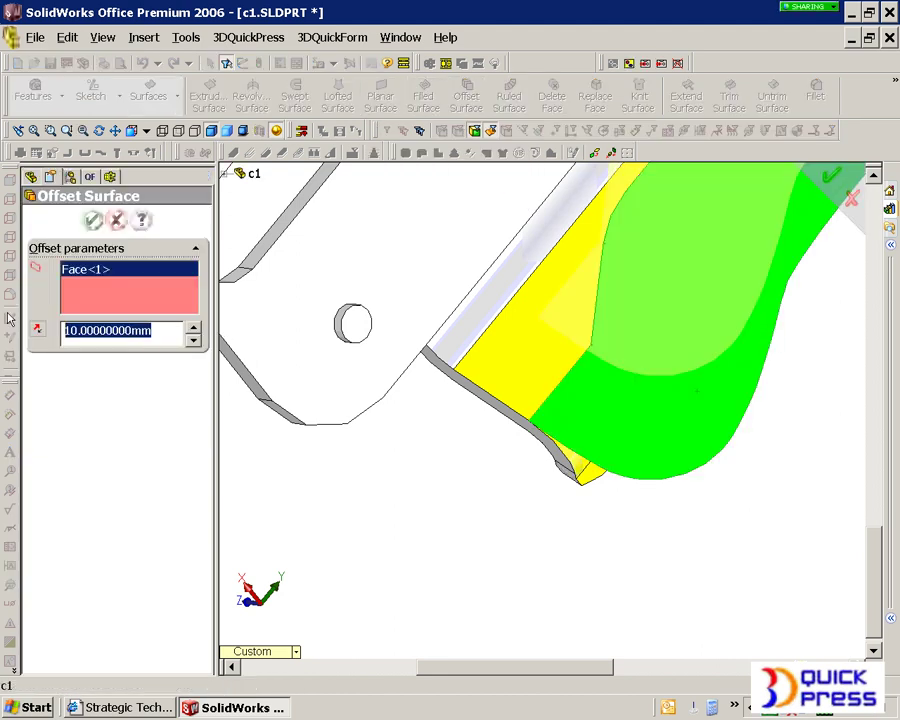
type("1")
key("Tab")
left_click(38, 330)
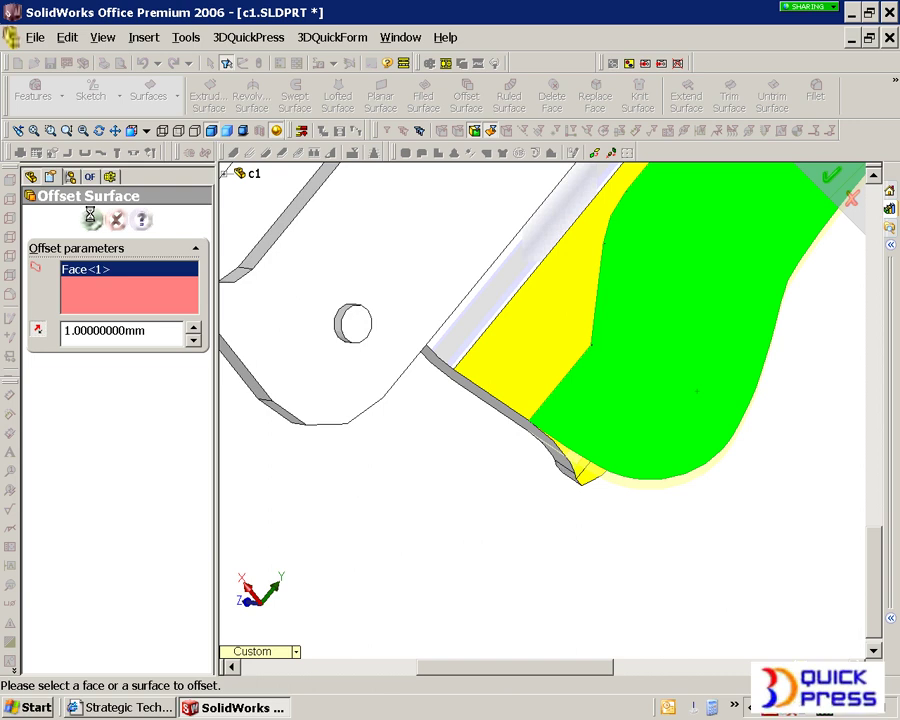
key("Return")
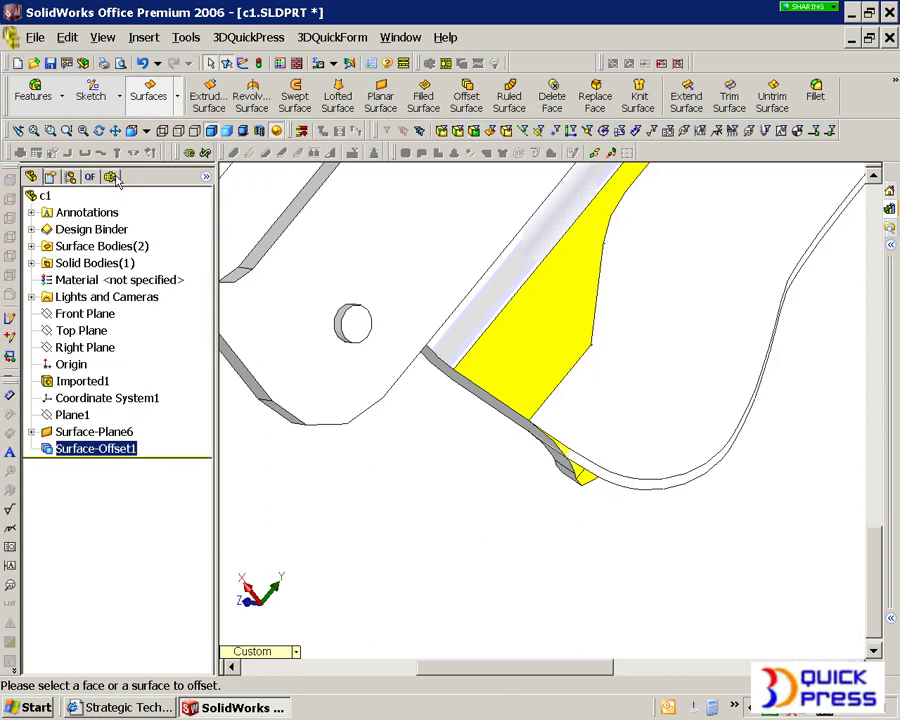
Display the 3DQuickPress sheet metal object in place of the original solid and fold Bend 8 beside the blank surfaces.
left_click(112, 177)
right_click(107, 204)
left_click(135, 205)
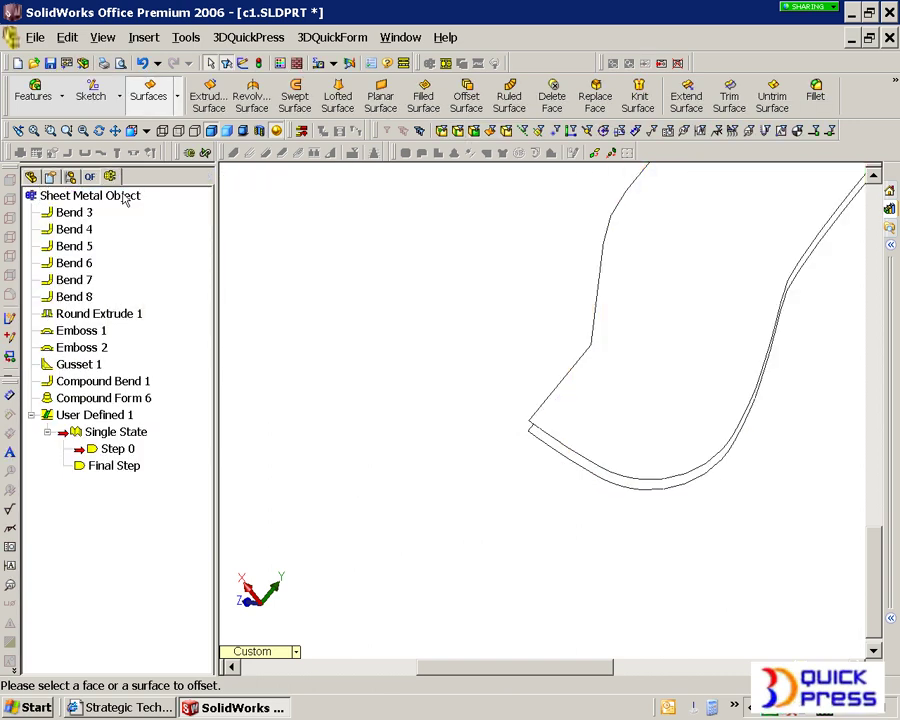
right_click(122, 195)
left_click(140, 222)
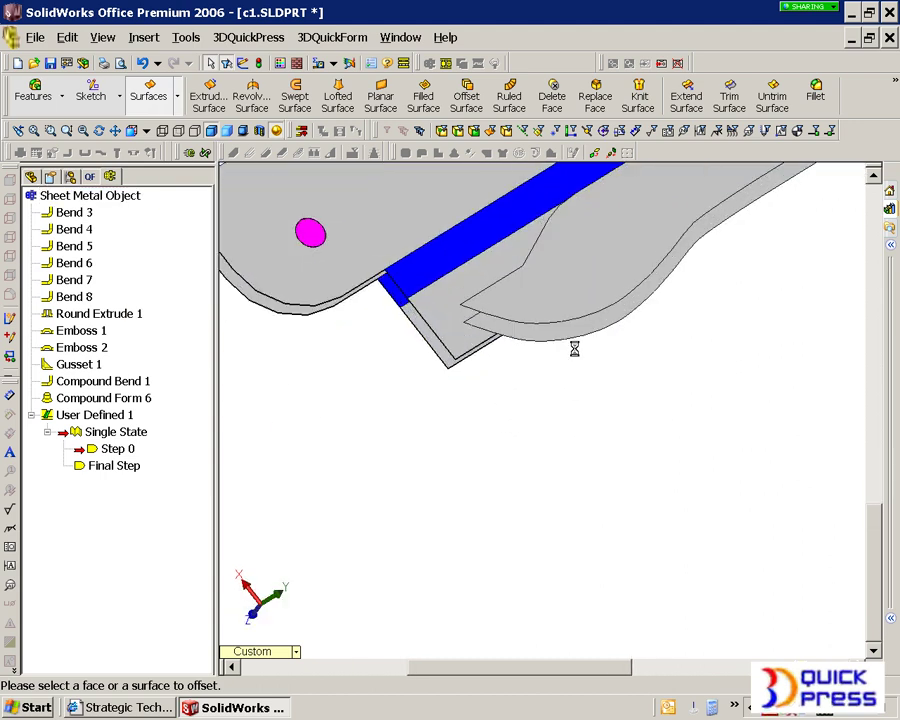
right_click(446, 260)
left_click(521, 627)
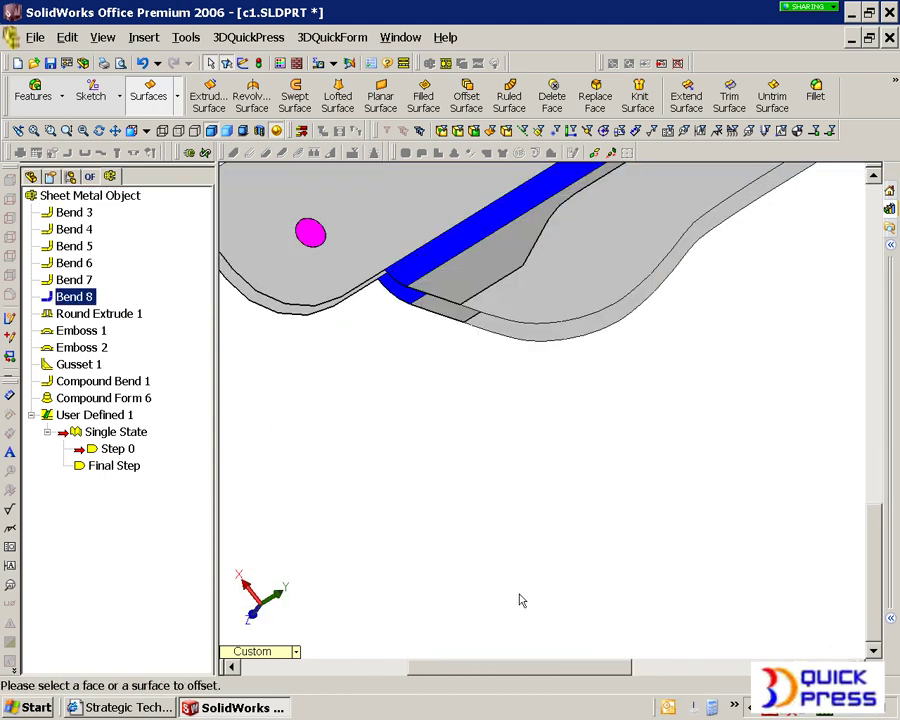
Set the faces of Step 0 under User Defined 1, using Surface-Plane6 for one side and the 1 mm offset surface for the other.
middle_click_drag(487, 357, 655, 372)
scroll(655, 372, "down", 2)
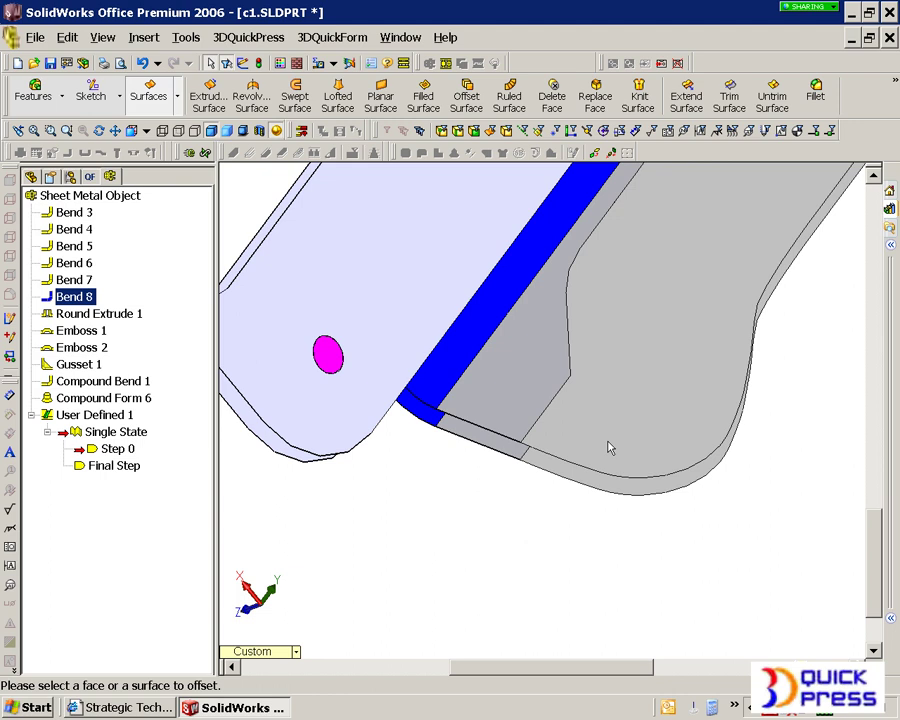
right_click(110, 449)
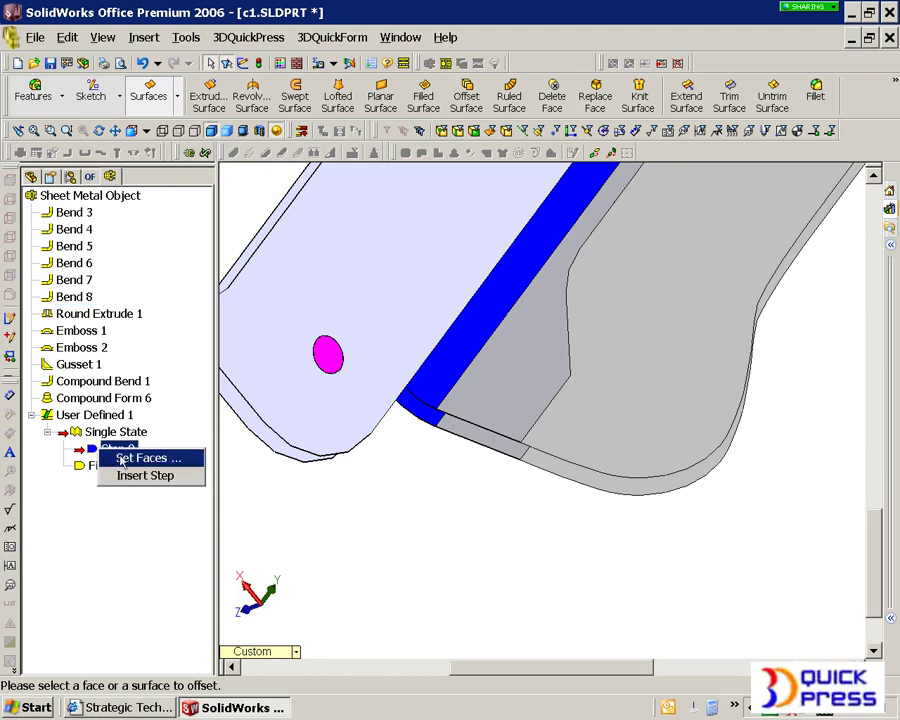
left_click(140, 458)
left_click(198, 441)
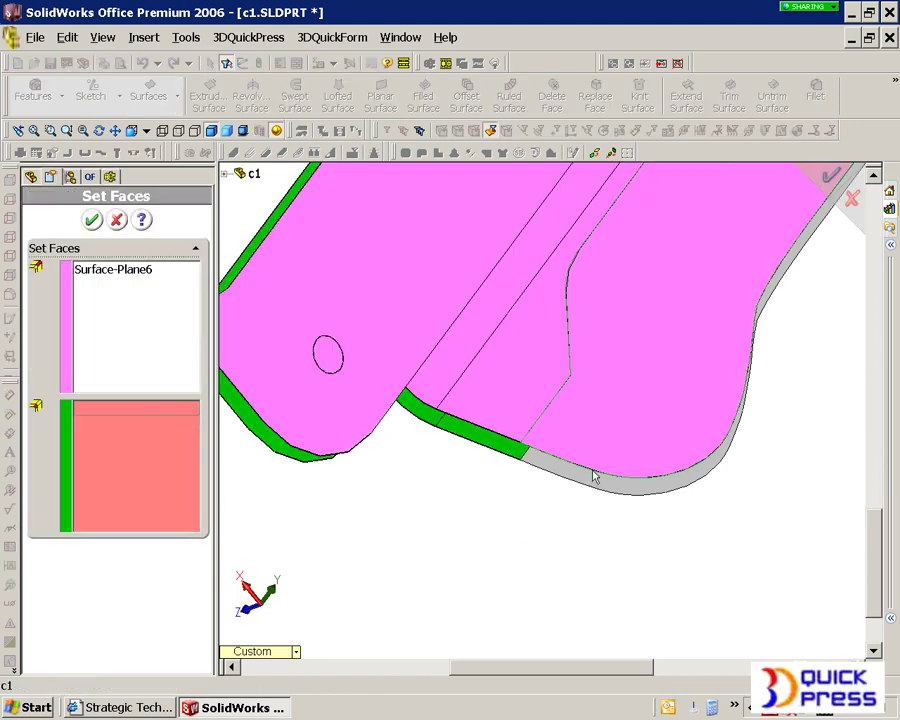
left_click(592, 478)
left_click(92, 222)
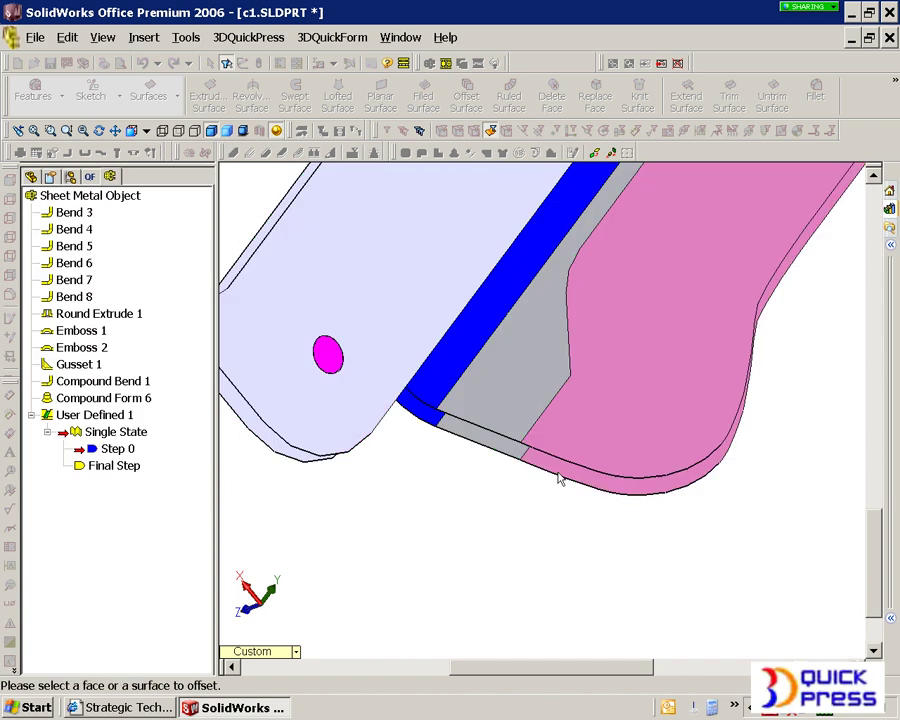
Examine the flange blank and the other bends and forms of the sheet metal object from several angles.
scroll(559, 476, "up", 4)
middle_click_drag(578, 390, 558, 366)
scroll(568, 340, "up", 3)
scroll(575, 322, "down", 4)
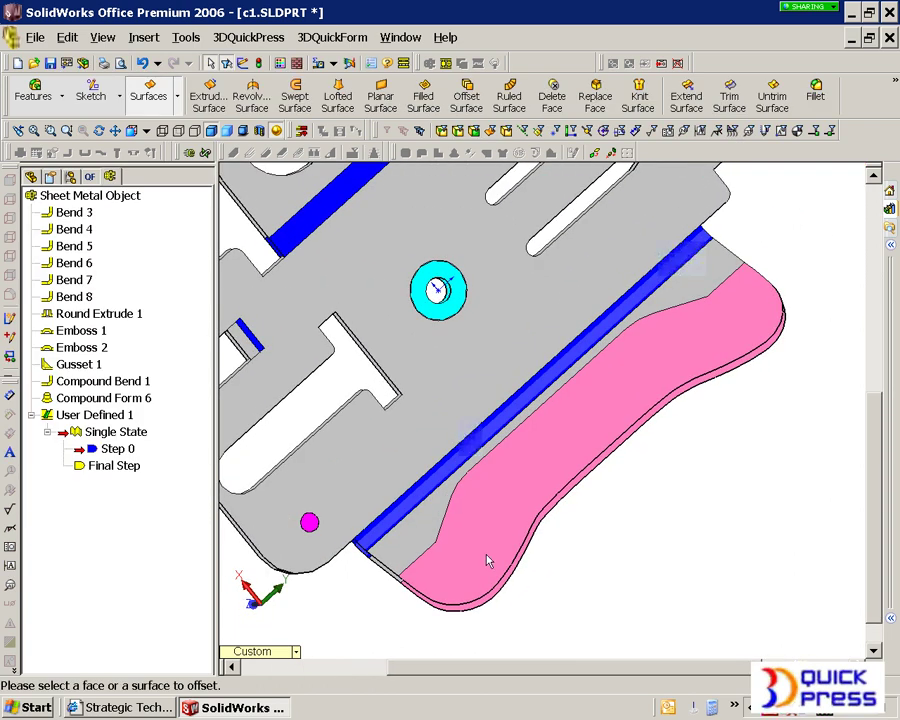
key("z")
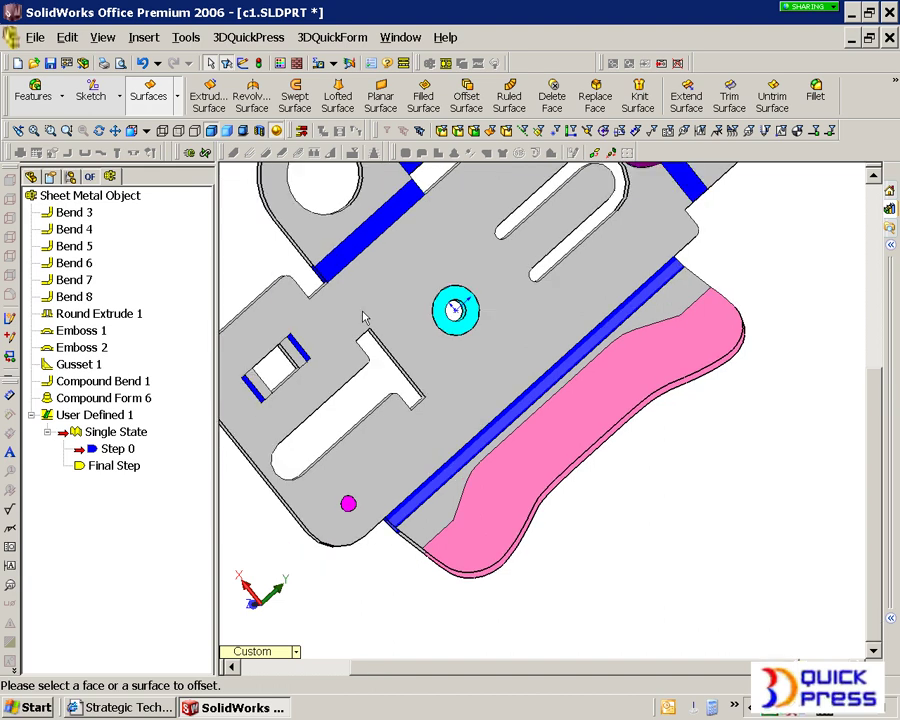
scroll(625, 268, "up", 3)
scroll(632, 373, "down", 4)
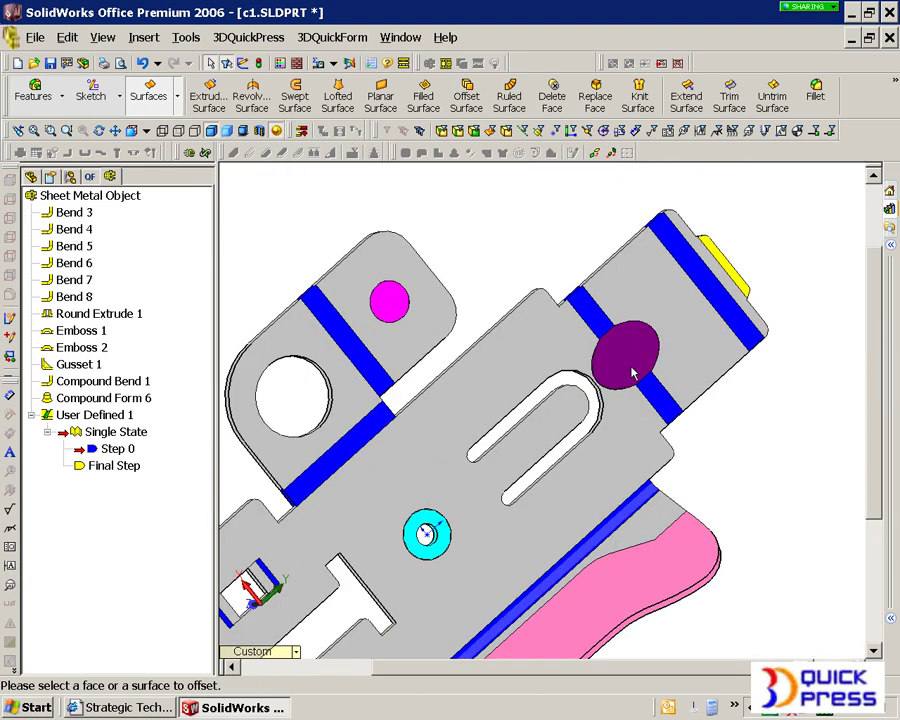
scroll(385, 622, "up", 4)
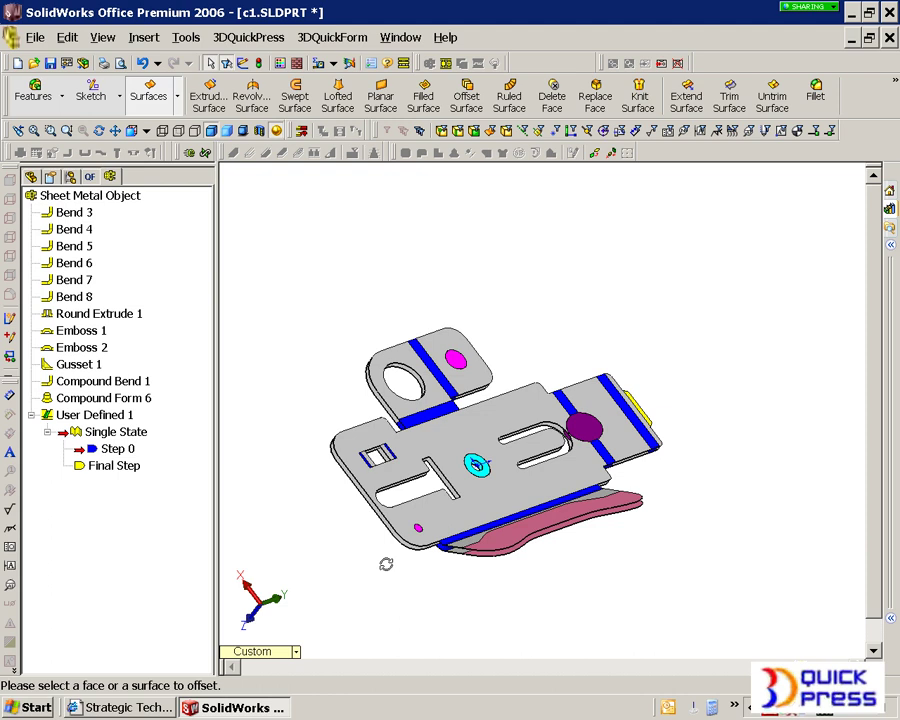
middle_click_drag(382, 561, 364, 534)
scroll(386, 567, "down", 3)
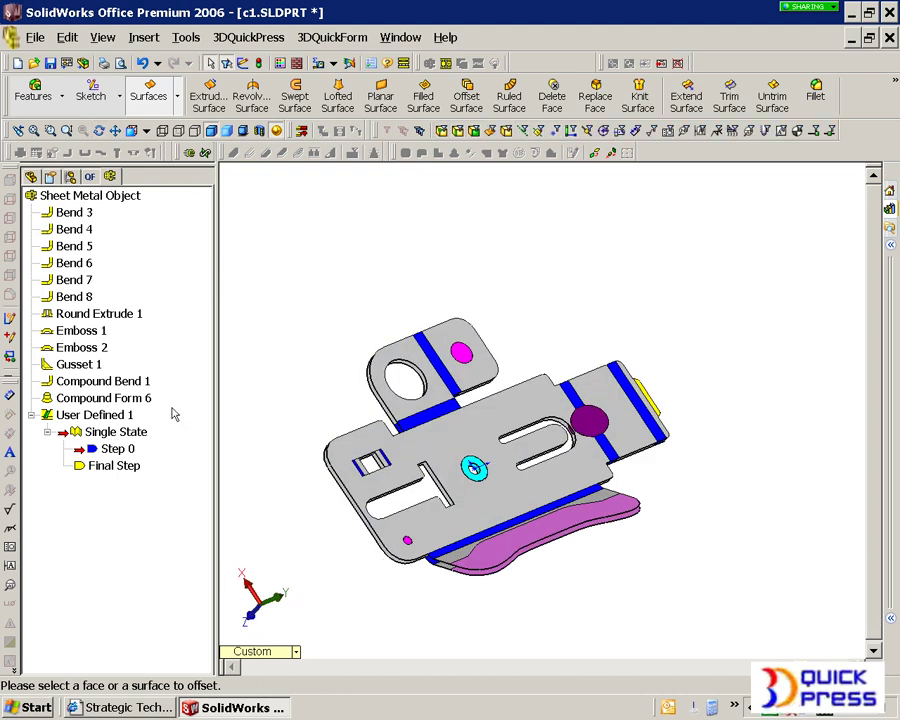
Unfold all bends and forms of the sheet metal object.
right_click(117, 197)
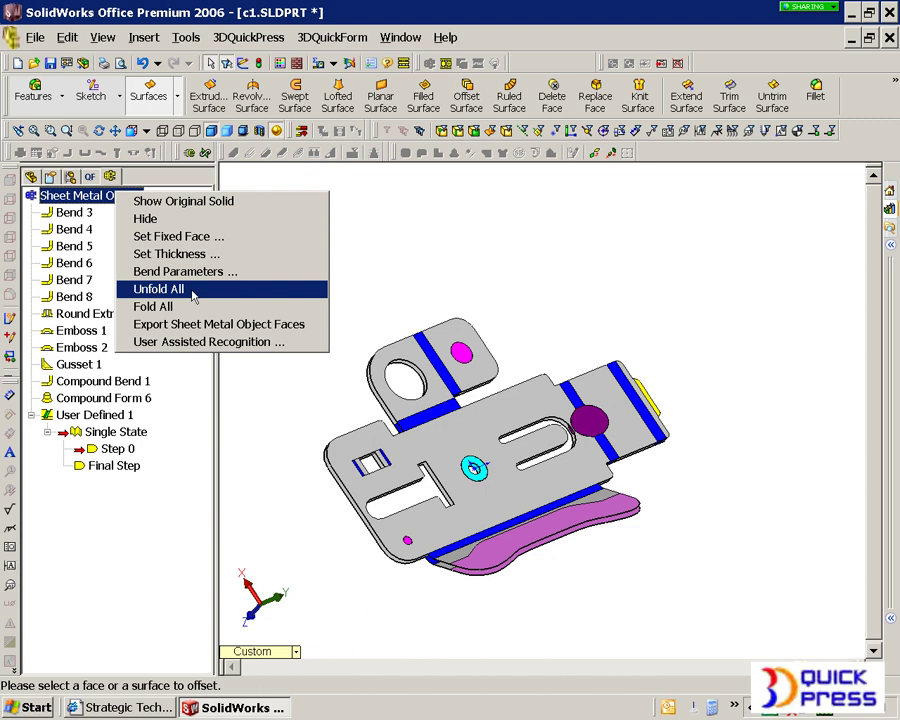
left_click(160, 289)
scroll(485, 543, "down", 3)
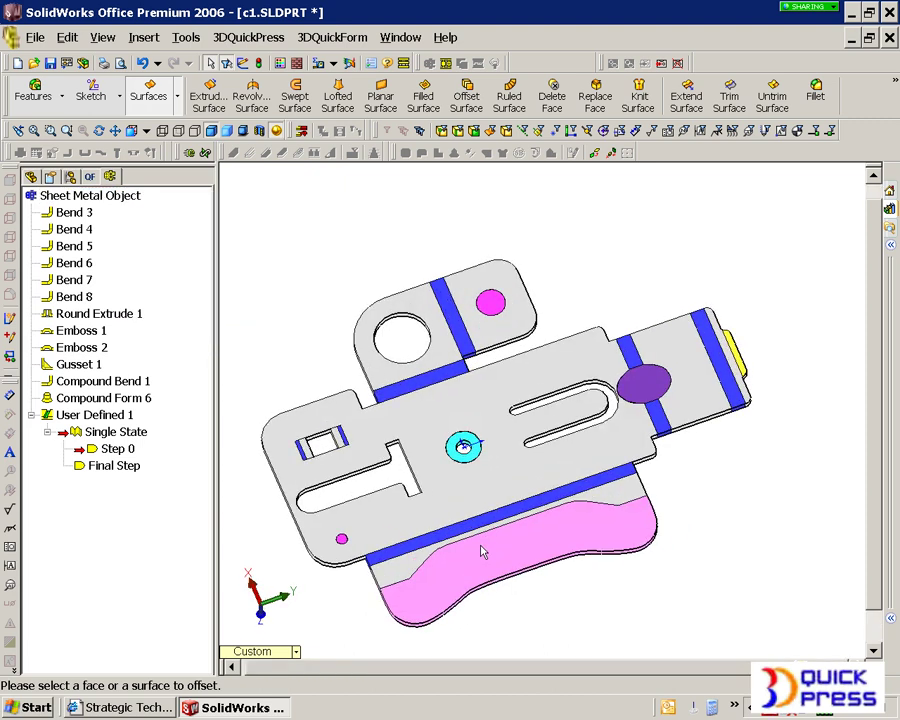
Fold the user defined flange to its final step, and fold Bend 8 next to it.
right_click(480, 543)
left_click(561, 475)
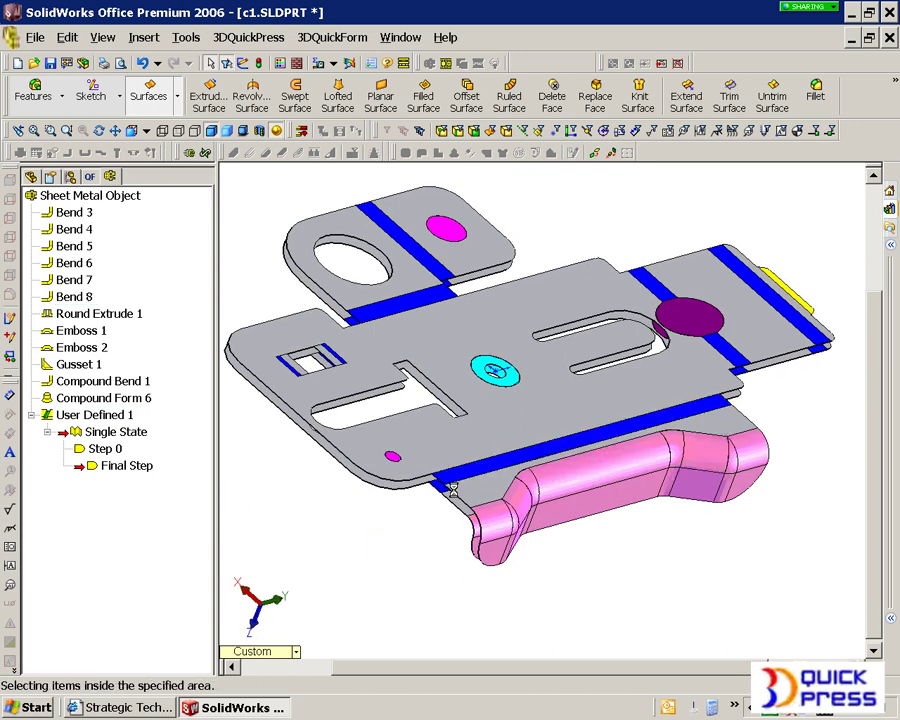
right_click(455, 472)
left_click(486, 396)
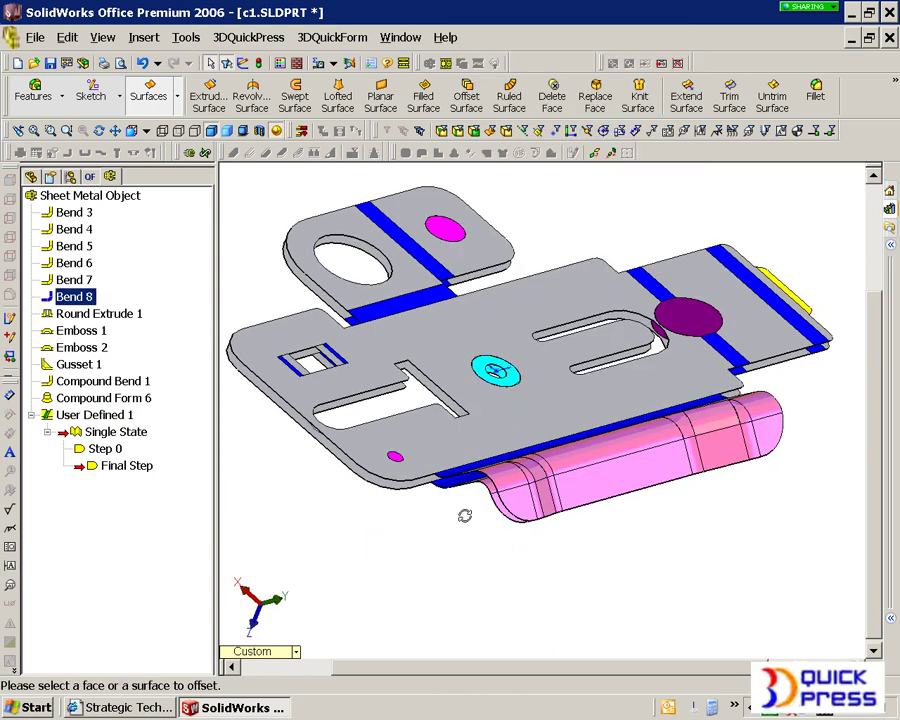
Unfold the user defined flange to its flat blank, leaving Bend 8 folded.
scroll(500, 490, "down", 3)
left_click(621, 467)
right_click(621, 467)
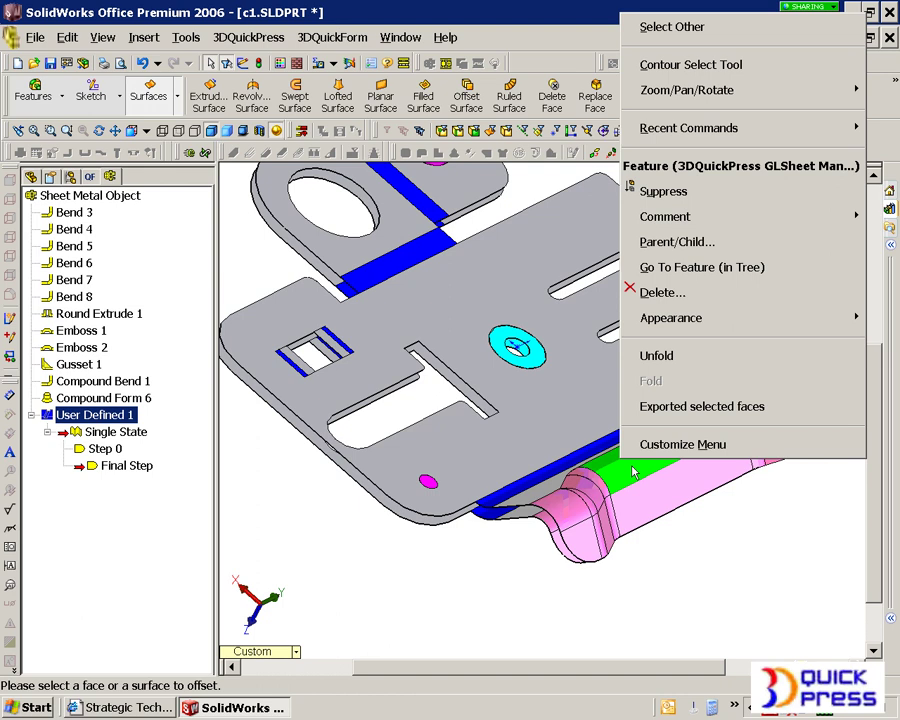
left_click(676, 355)
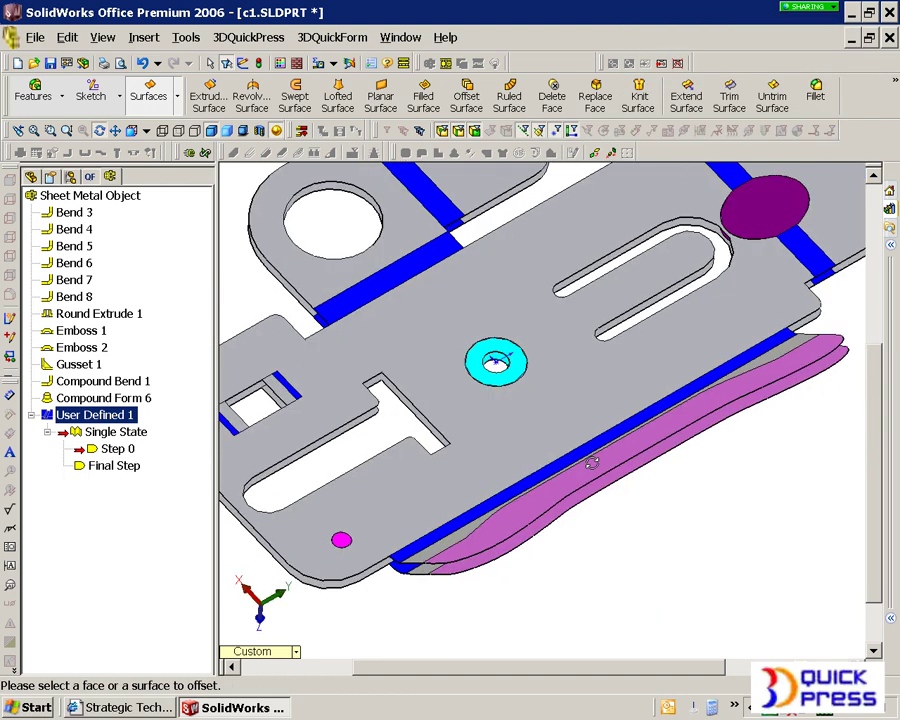